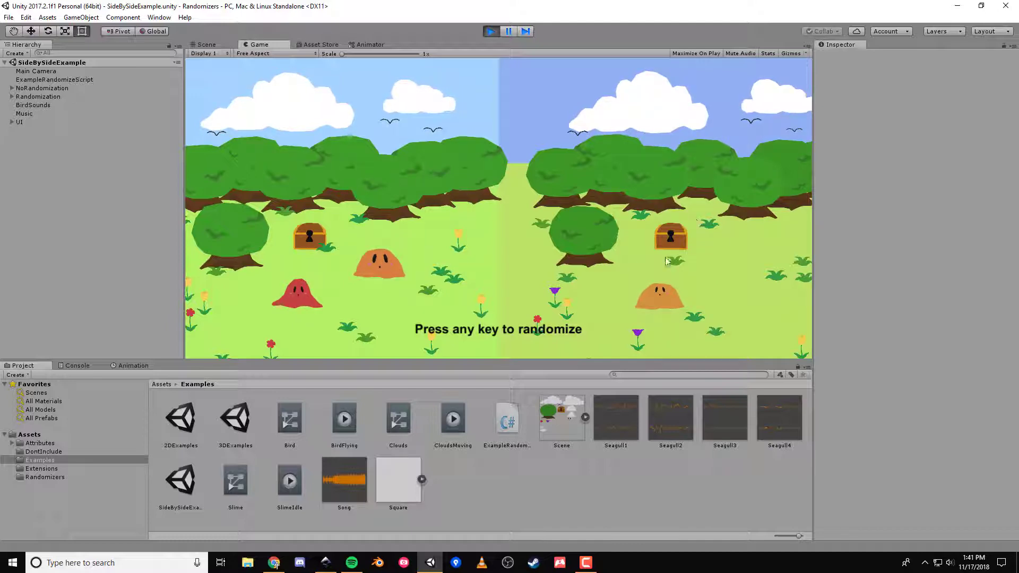
Step: Randomize the running side-by-side example repeatedly to compare the randomized half with the unrandomized half, ending with play mode stopped
{"action": "key", "text": "space"}
{"action": "key", "text": "space"}
{"action": "key", "text": "space"}
{"action": "key", "text": "space"}
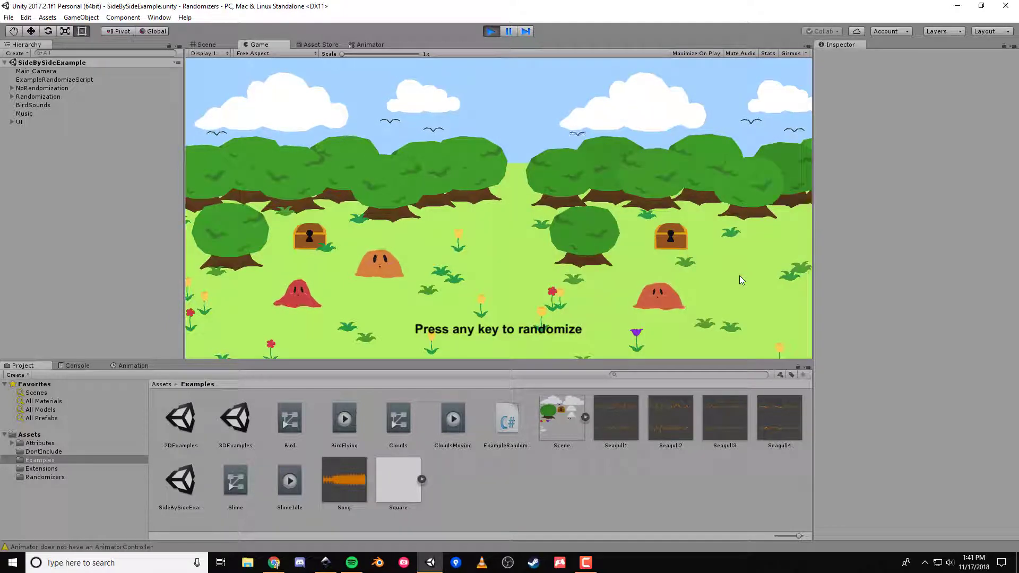
{"action": "key", "text": "space"}
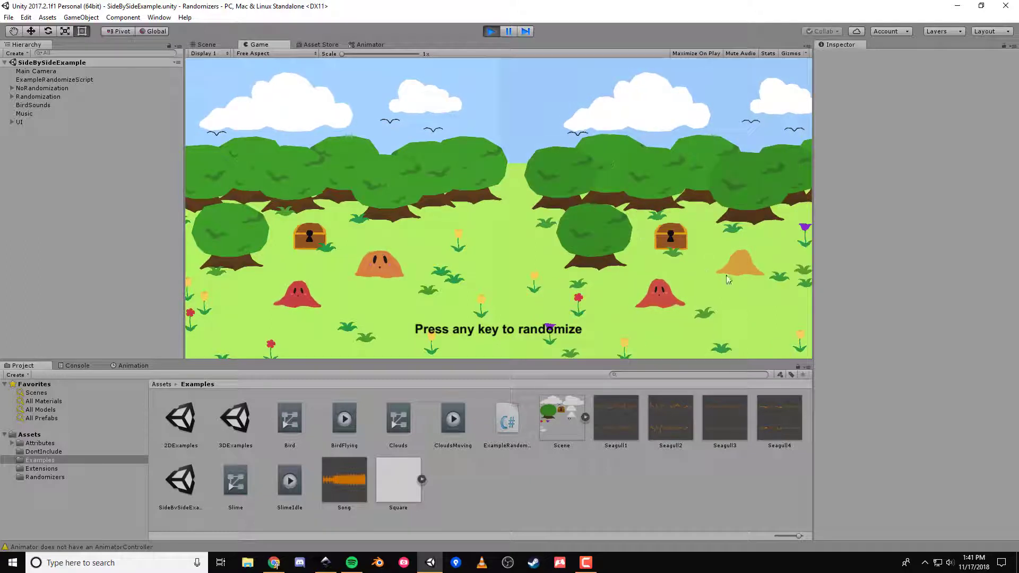
{"action": "key", "text": "space"}
{"action": "key", "text": "space"}
{"action": "key", "text": "space"}
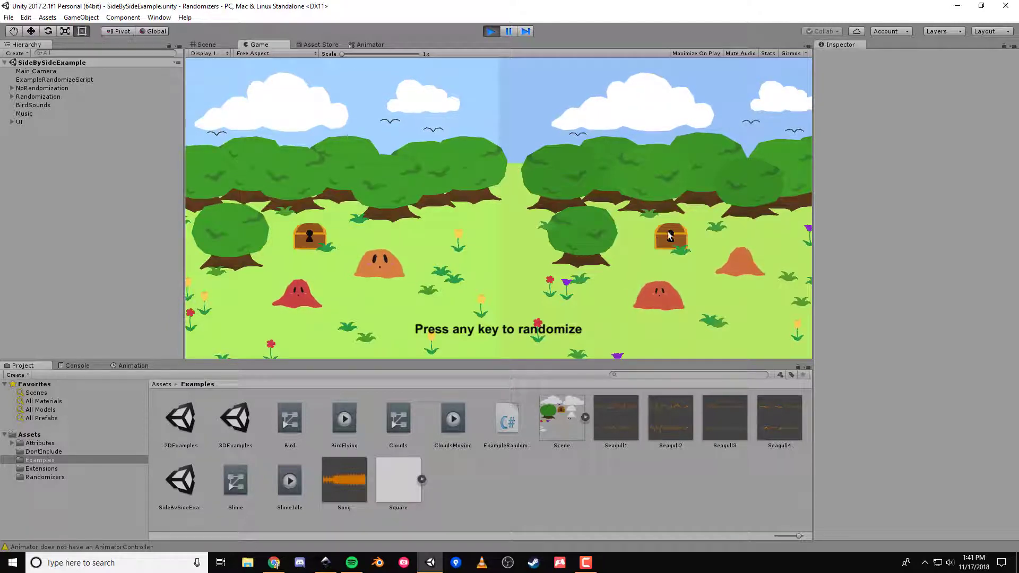
{"action": "key", "text": "space"}
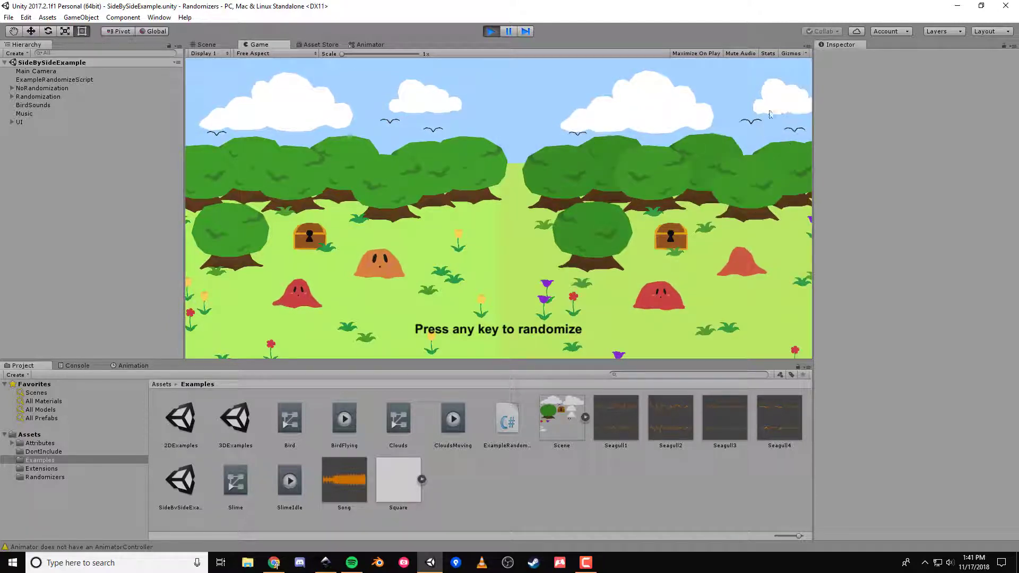
{"action": "key", "text": "space"}
{"action": "key", "text": "space"}
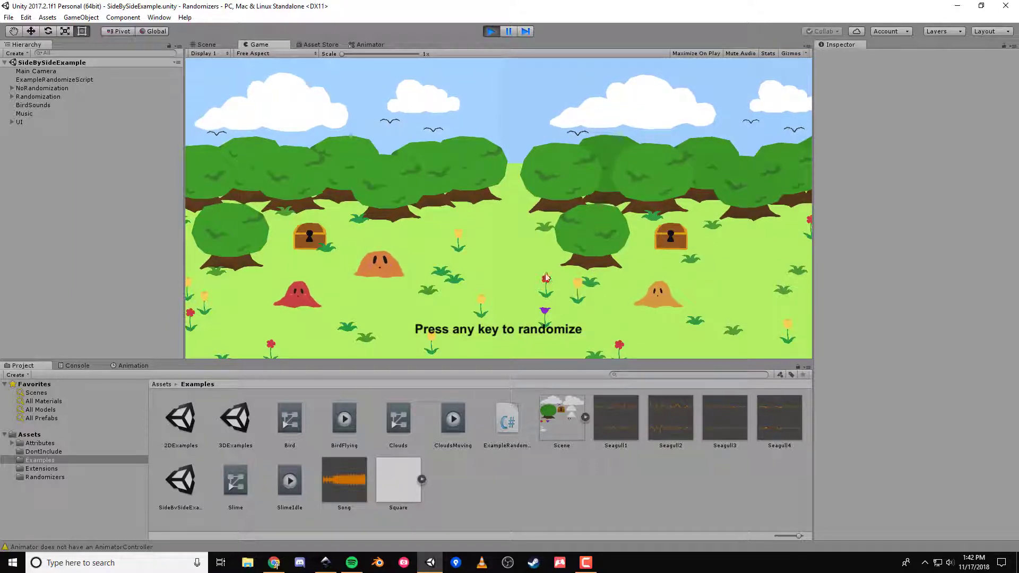
{"action": "key", "text": "space"}
{"action": "key", "text": "space"}
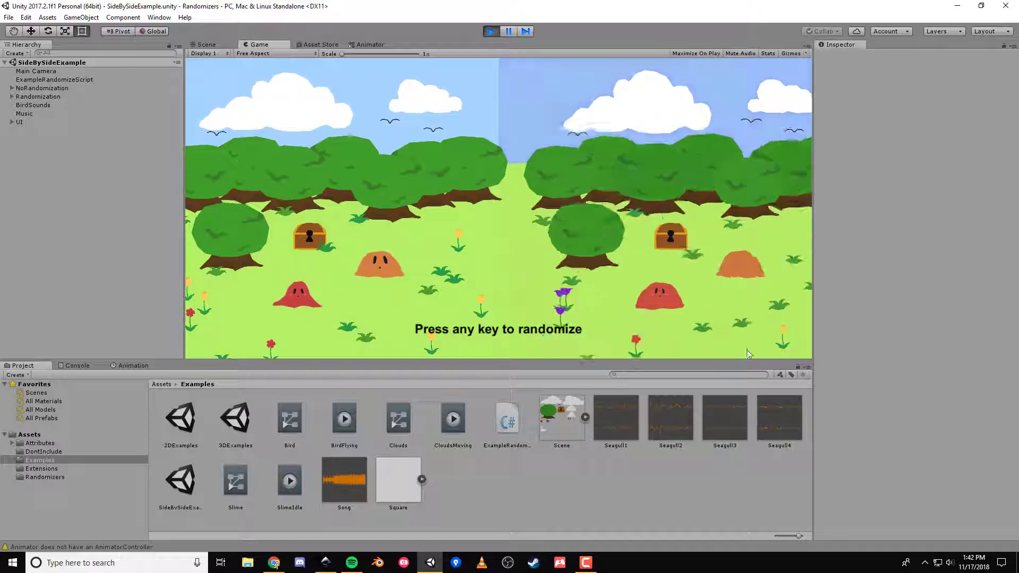
{"action": "key", "text": "space"}
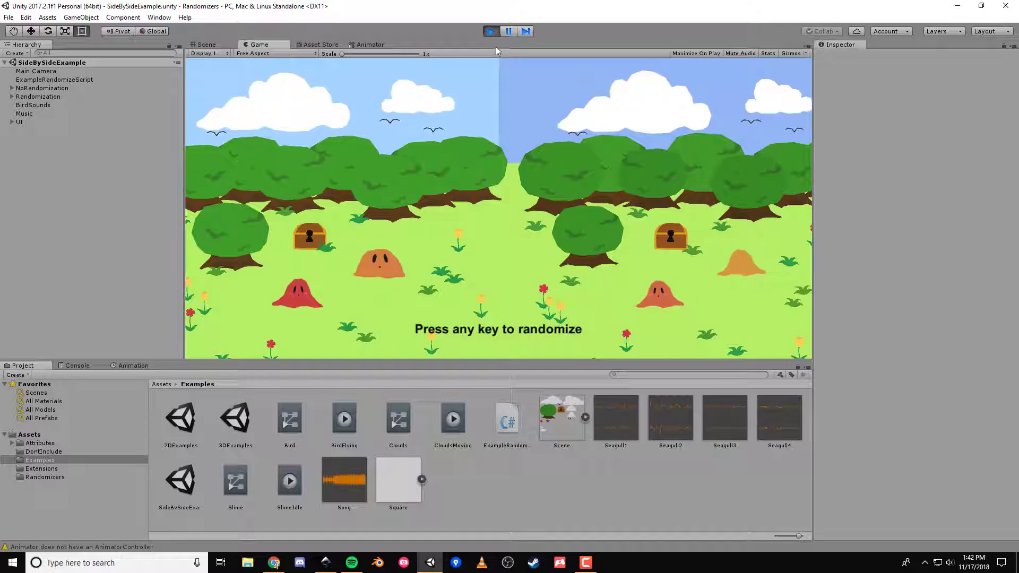
{"action": "left_click", "coordinate": [491, 32]}
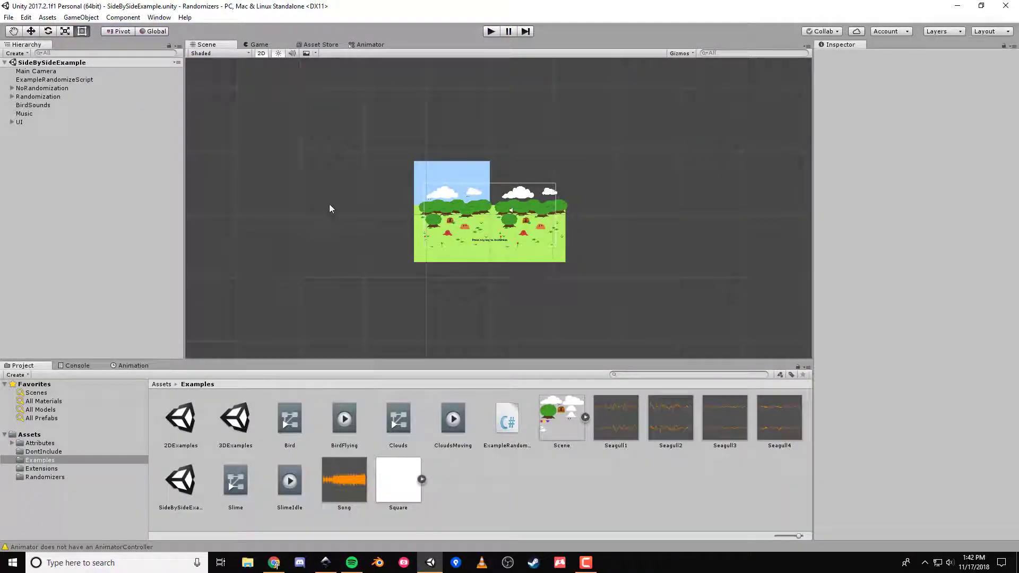
Step: Create a new scene and place three Scene_2 tree sprites from the Scene sprite sheet side by side inside the camera frame
{"action": "key", "text": "ctrl+n"}
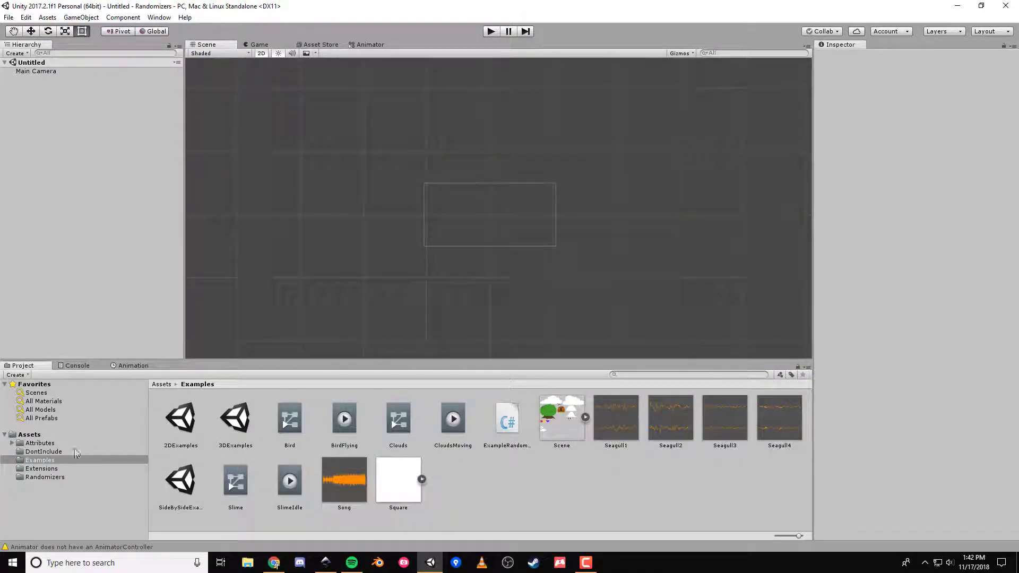
{"action": "scroll", "coordinate": [439, 187], "scroll_direction": "up", "scroll_amount": 5}
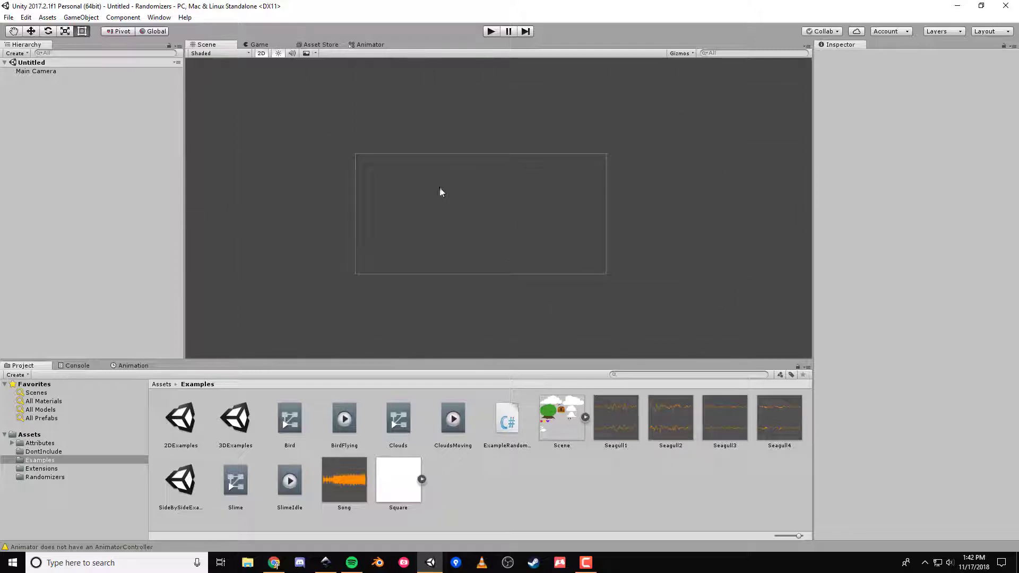
{"action": "left_click", "coordinate": [561, 420]}
{"action": "left_click", "coordinate": [585, 418]}
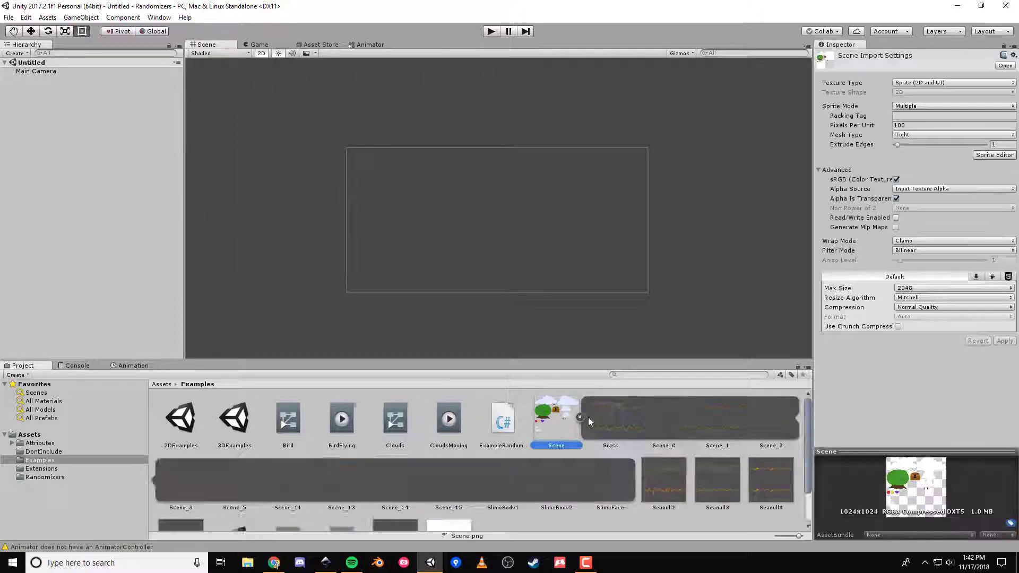
{"action": "scroll", "coordinate": [489, 254], "scroll_direction": "down", "scroll_amount": 2}
{"action": "scroll", "coordinate": [489, 254], "scroll_direction": "down", "scroll_amount": 3}
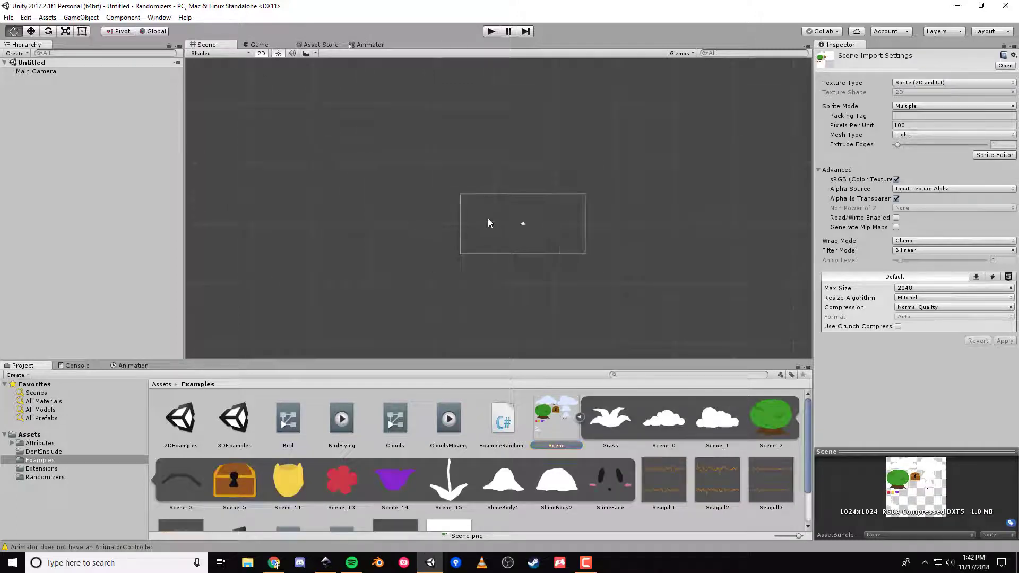
{"action": "left_click", "coordinate": [775, 423]}
{"action": "left_click_drag", "start_coordinate": [774, 423], "coordinate": [555, 225]}
Step: Preview the three trees through the game camera and run the scene briefly before stopping it
{"action": "left_click", "coordinate": [265, 44]}
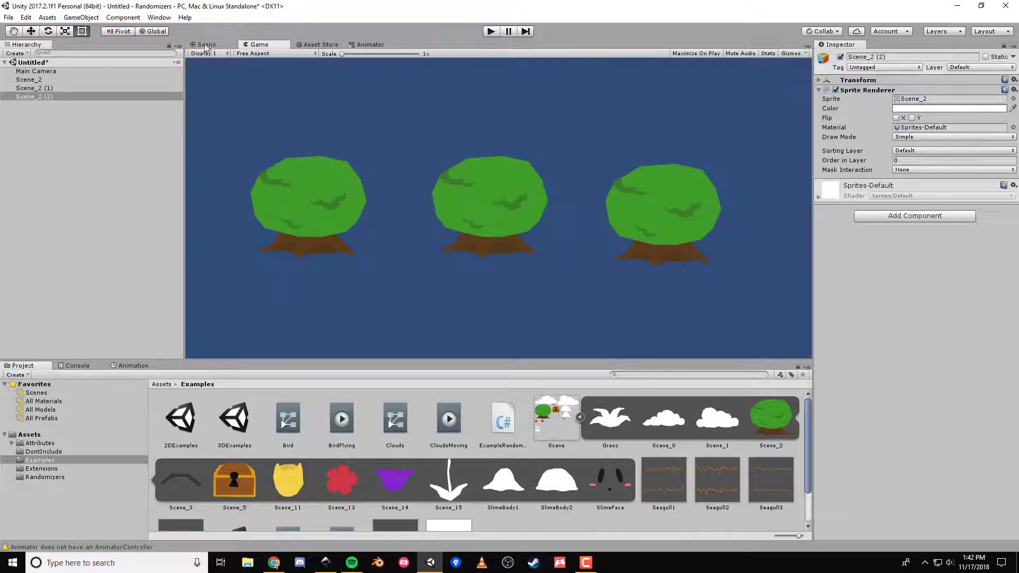
{"action": "left_click", "coordinate": [205, 44]}
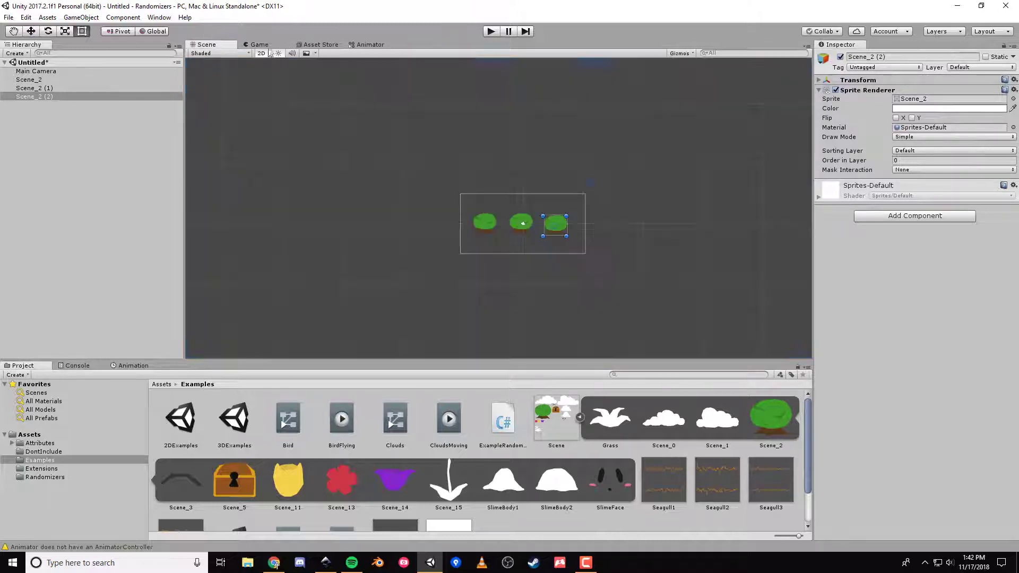
{"action": "left_click", "coordinate": [491, 32]}
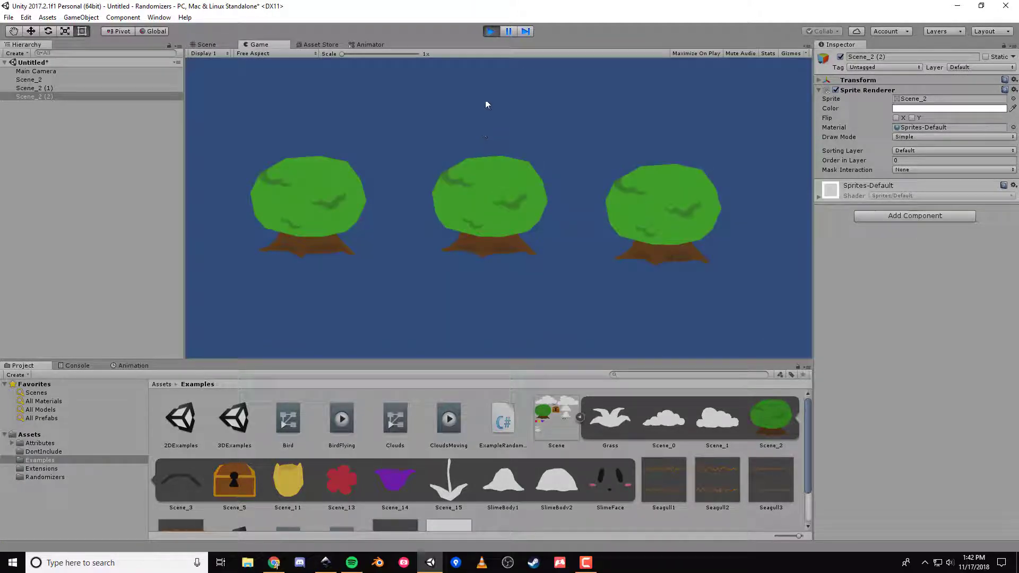
{"action": "left_click", "coordinate": [491, 32]}
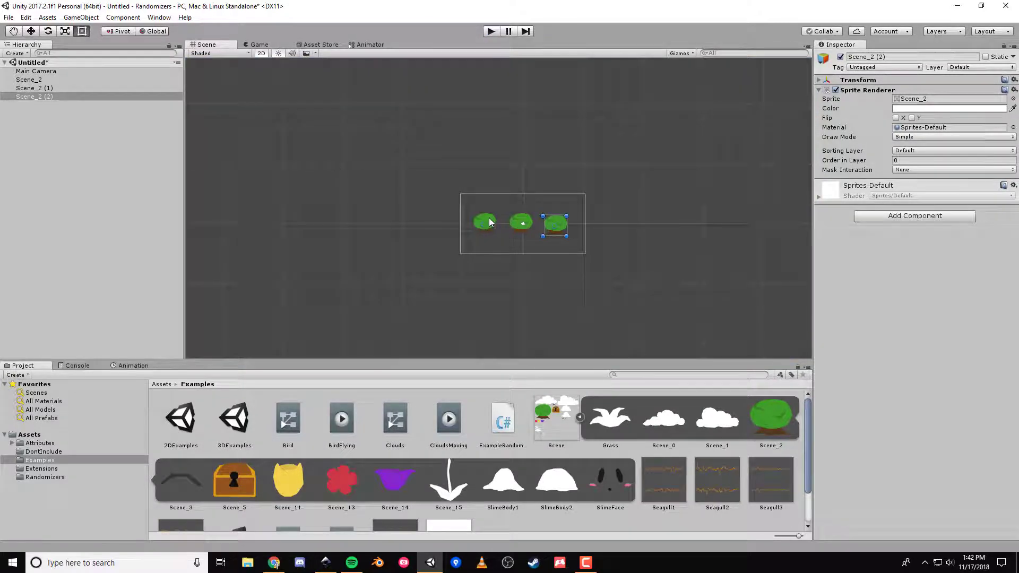
Step: Add a Random Position 2D component to the leftmost tree, Scene_2, after opening the Randomizers scripts folder
{"action": "left_click", "coordinate": [485, 222]}
{"action": "left_click", "coordinate": [46, 477]}
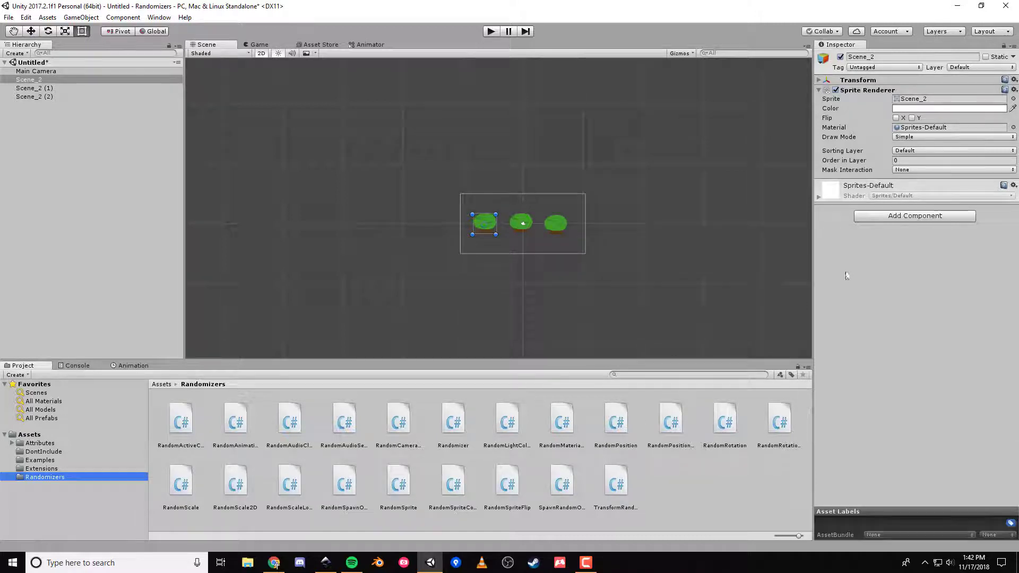
{"action": "left_click", "coordinate": [895, 216]}
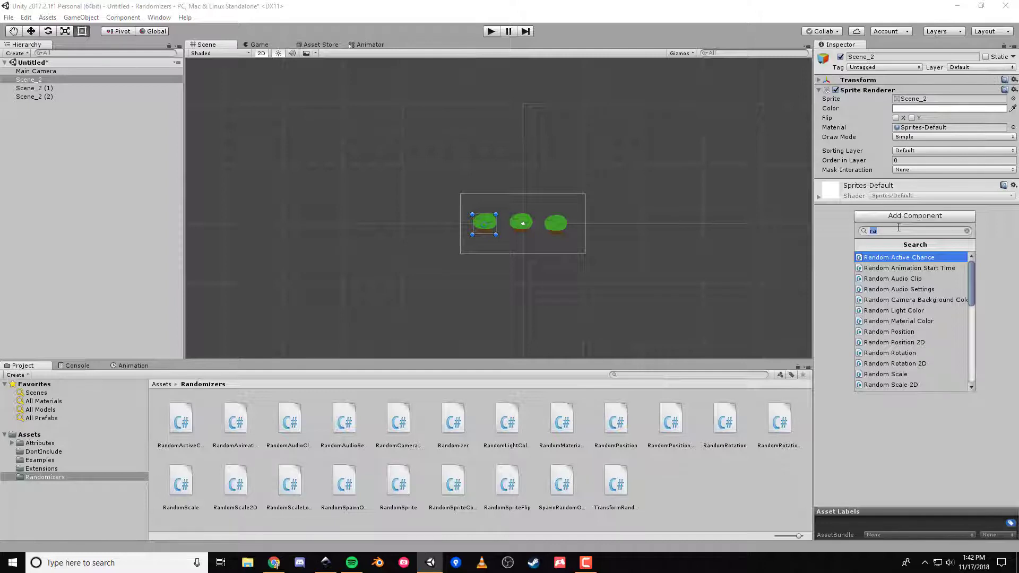
{"action": "type", "text": "rand"}
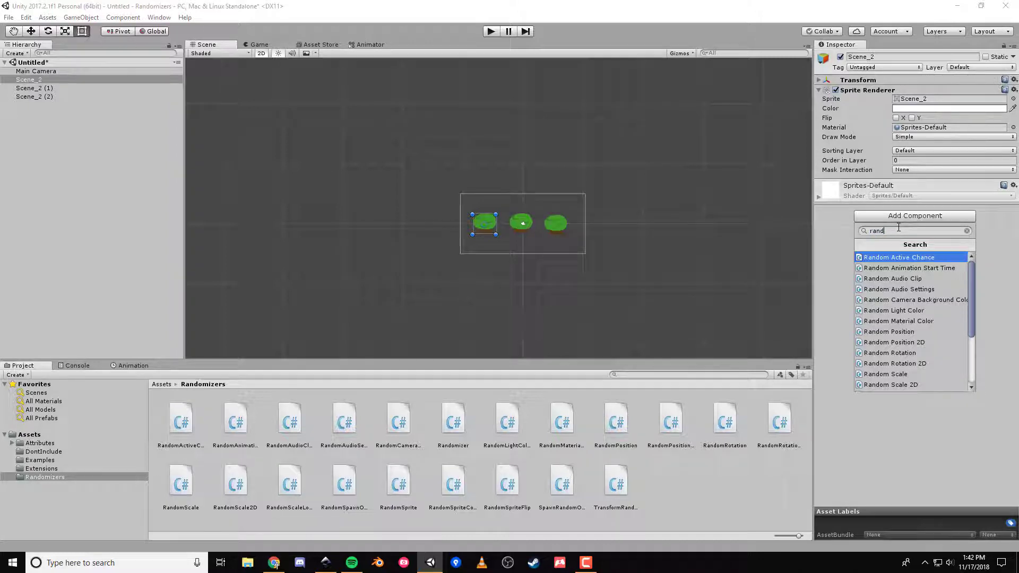
{"action": "left_click", "coordinate": [921, 344]}
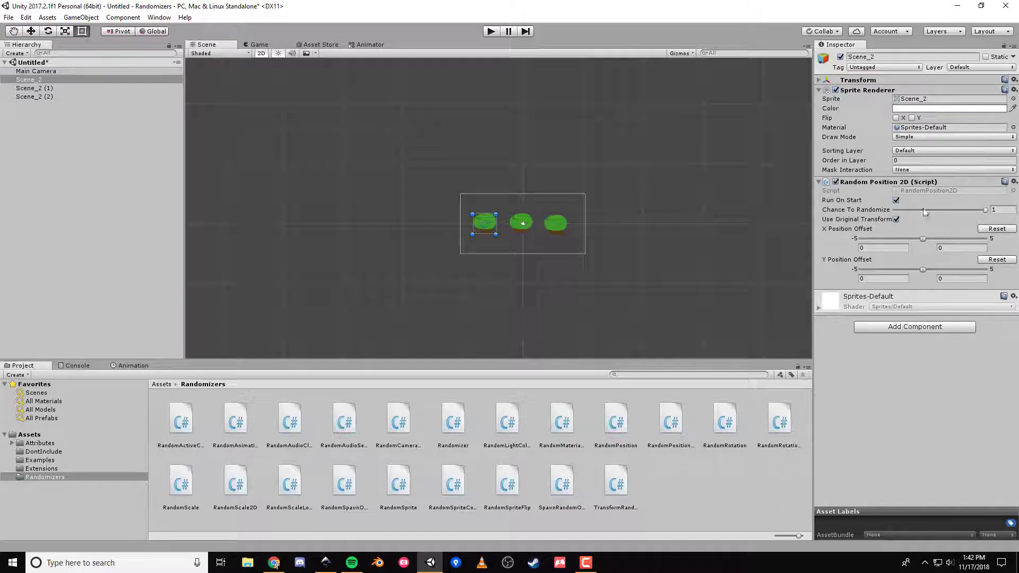
Step: Try the Run On Start, Chance To Randomize and Use Original Transform options of the tree's Random Position 2D component
{"action": "left_click", "coordinate": [897, 200]}
{"action": "left_click", "coordinate": [896, 201]}
{"action": "mouse_move", "coordinate": [987, 211]}
{"action": "left_mouse_down"}
{"action": "mouse_move", "coordinate": [888, 207]}
{"action": "mouse_move", "coordinate": [1008, 215]}
{"action": "mouse_move", "coordinate": [872, 215]}
{"action": "mouse_move", "coordinate": [997, 212]}
{"action": "left_mouse_up"}
{"action": "scroll", "coordinate": [463, 223], "scroll_direction": "up", "scroll_amount": 6}
{"action": "scroll", "coordinate": [508, 225], "scroll_direction": "down", "scroll_amount": 8}
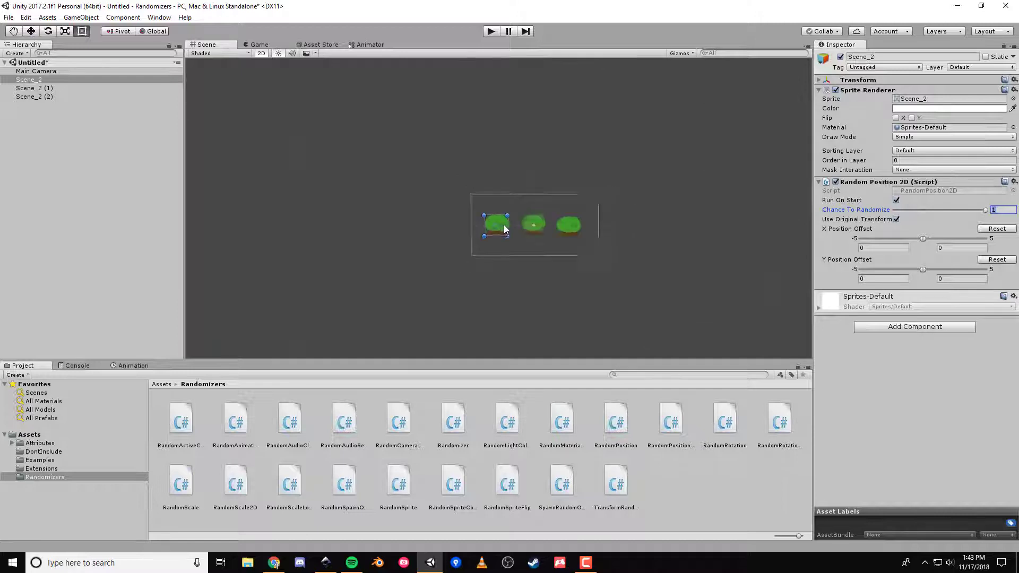
{"action": "left_click", "coordinate": [894, 220]}
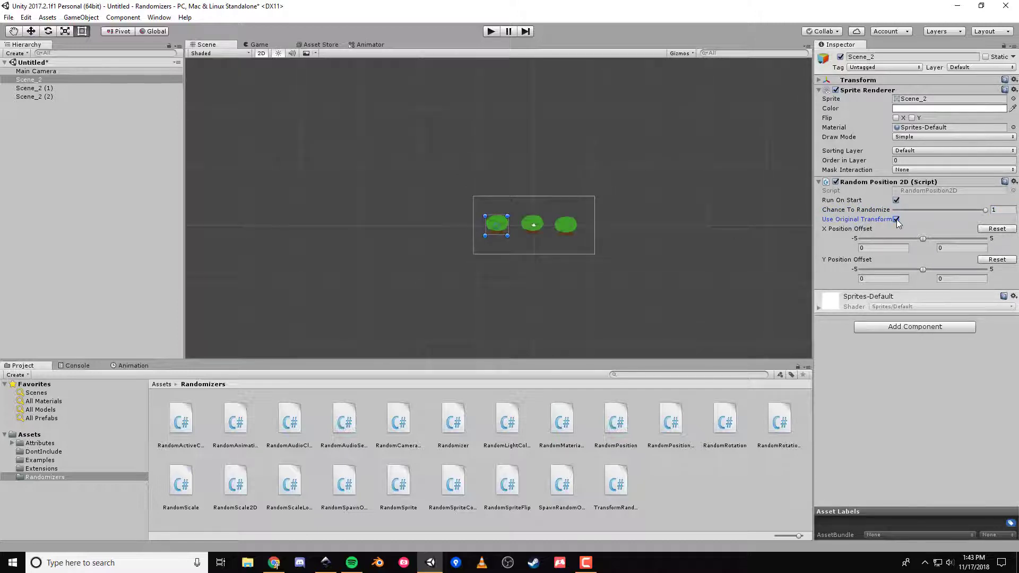
{"action": "left_click", "coordinate": [896, 219]}
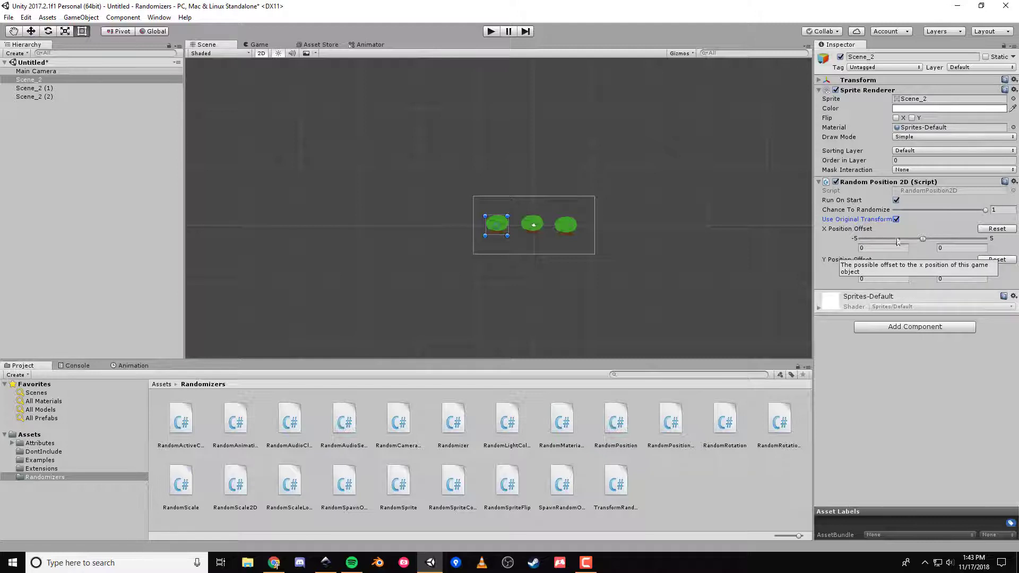
Step: Set the minimum X Position Offset of the leftmost tree's Random Position 2D component to -1
{"action": "left_click_drag", "start_coordinate": [923, 240], "coordinate": [856, 240]}
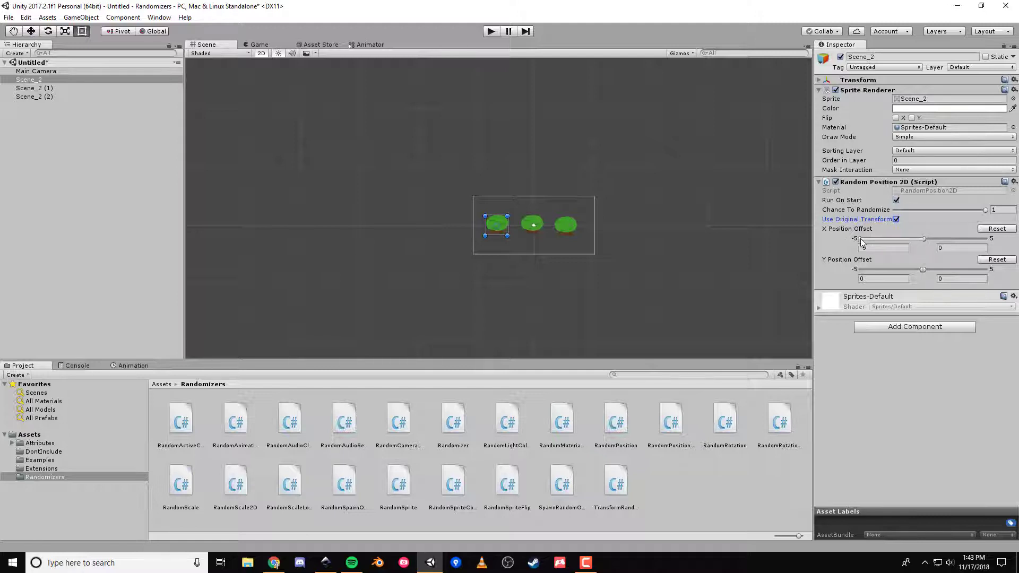
{"action": "left_click", "coordinate": [896, 219]}
{"action": "left_click_drag", "start_coordinate": [861, 240], "coordinate": [860, 240]}
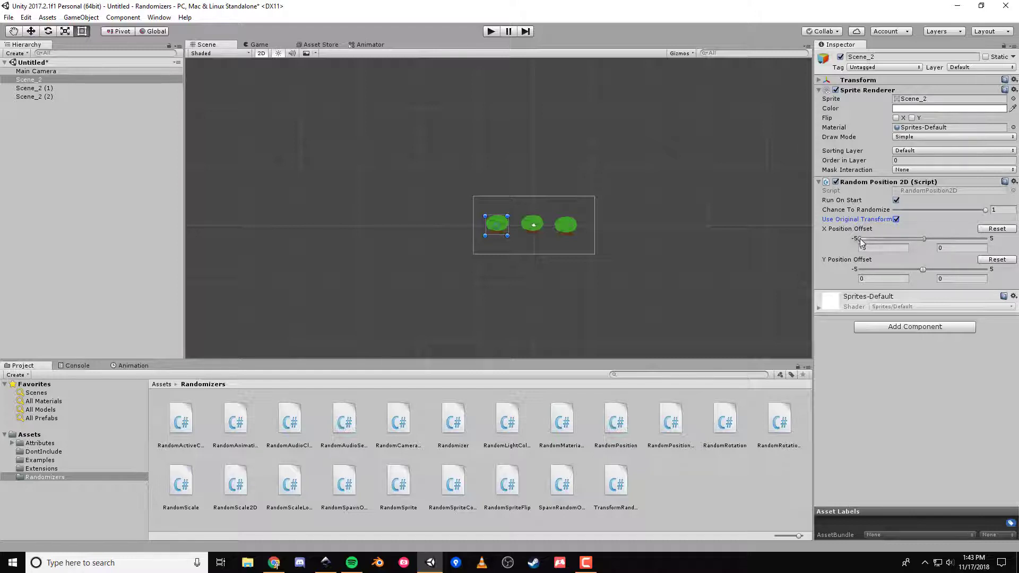
{"action": "left_click", "coordinate": [896, 250]}
{"action": "type", "text": "-1"}
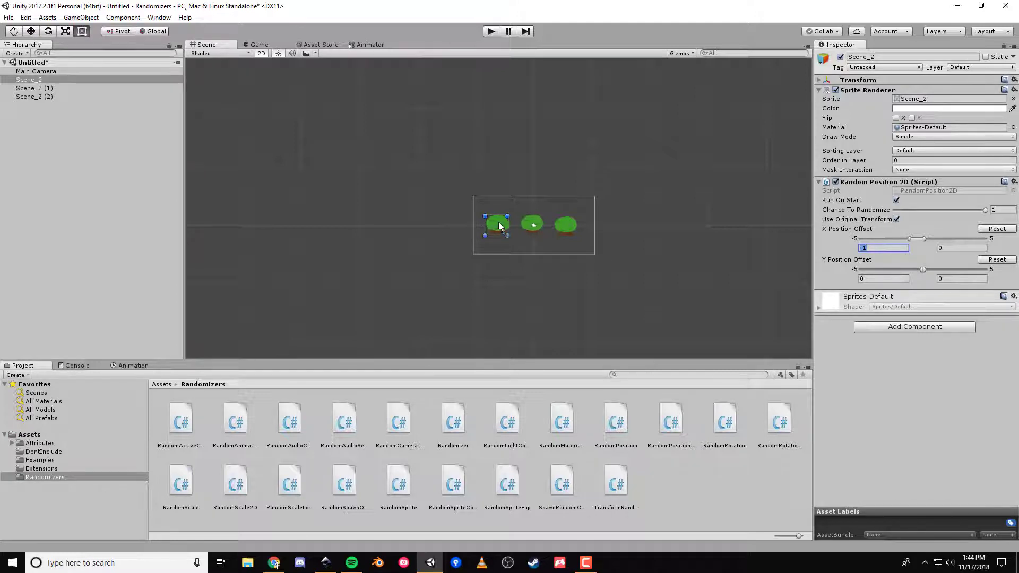
Step: Set the Y Position Offset range of the Random Position 2D component from -3 to 3
{"action": "left_click", "coordinate": [894, 279]}
{"action": "key", "text": "BackSpace"}
{"action": "type", "text": "-3"}
{"action": "key", "text": "Tab"}
{"action": "type", "text": "3"}
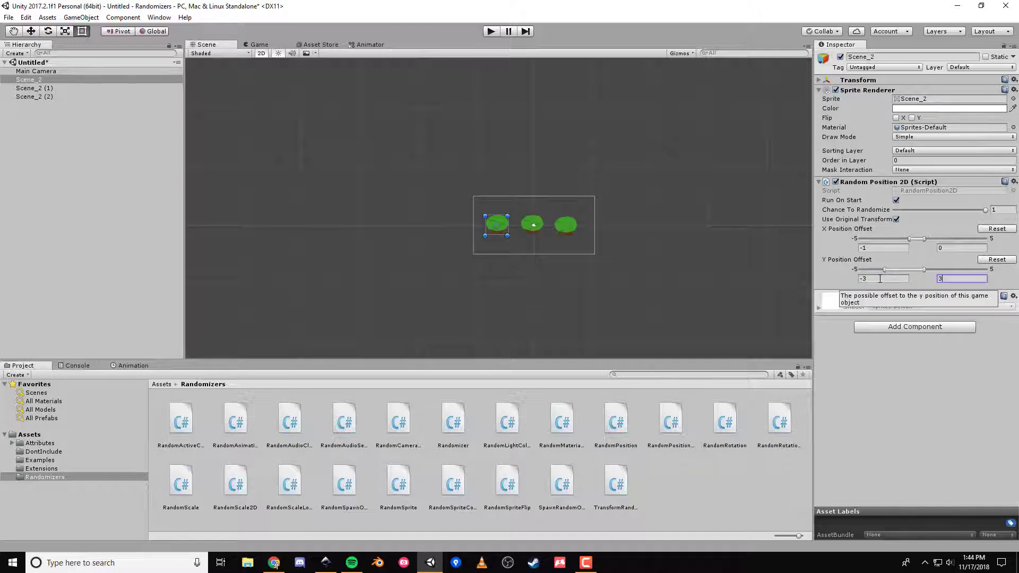
Step: Run and stop the scene three times to check the leftmost tree's random position at start
{"action": "left_click", "coordinate": [491, 32]}
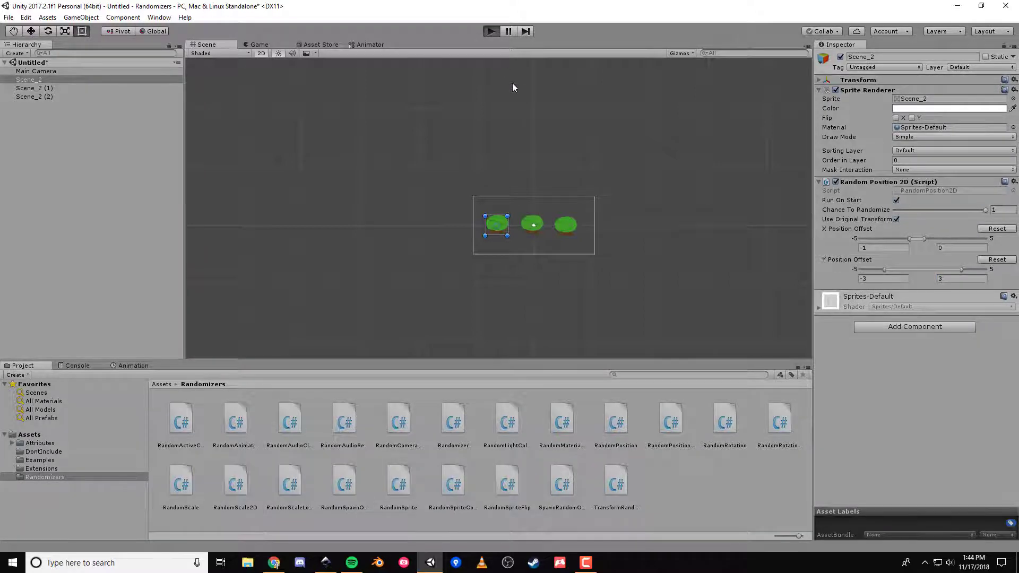
{"action": "left_click", "coordinate": [493, 32]}
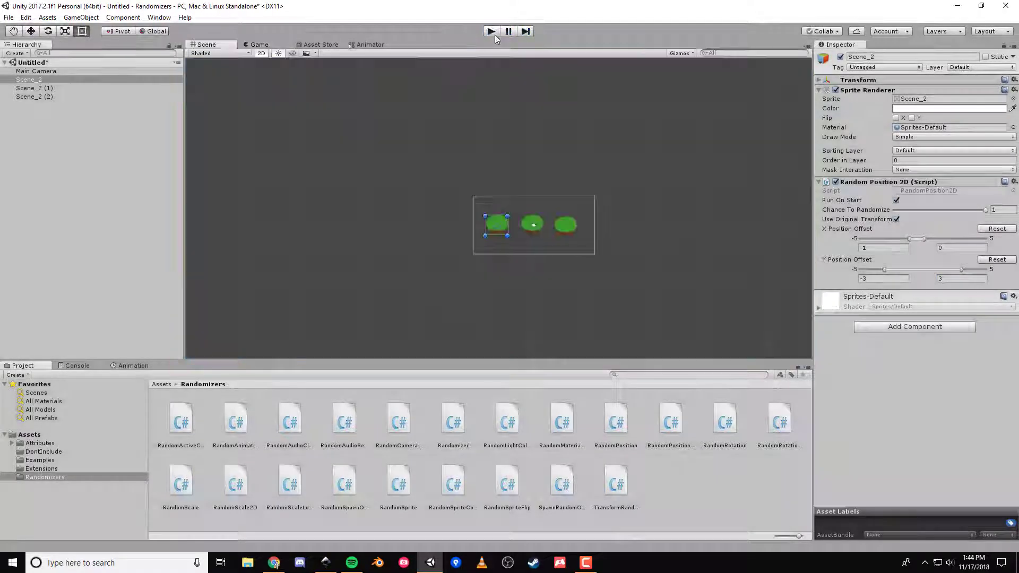
{"action": "key", "text": "ctrl+p"}
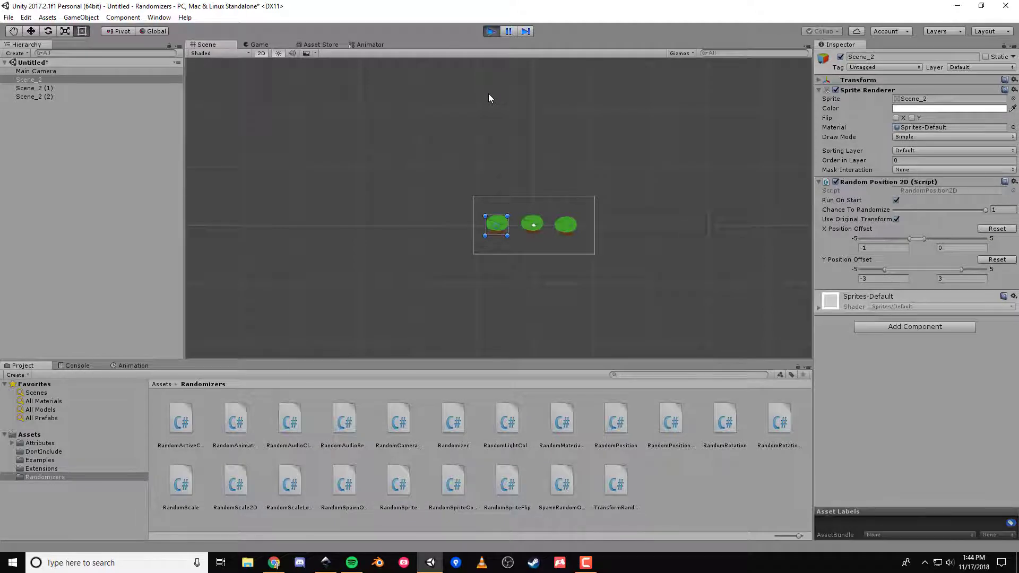
{"action": "left_click", "coordinate": [489, 32]}
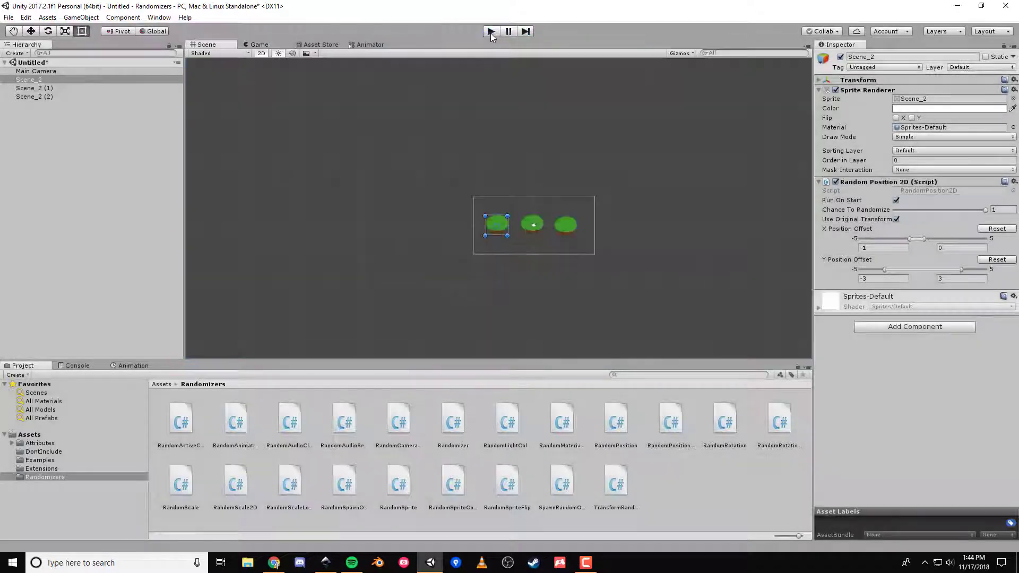
{"action": "key", "text": "ctrl+p"}
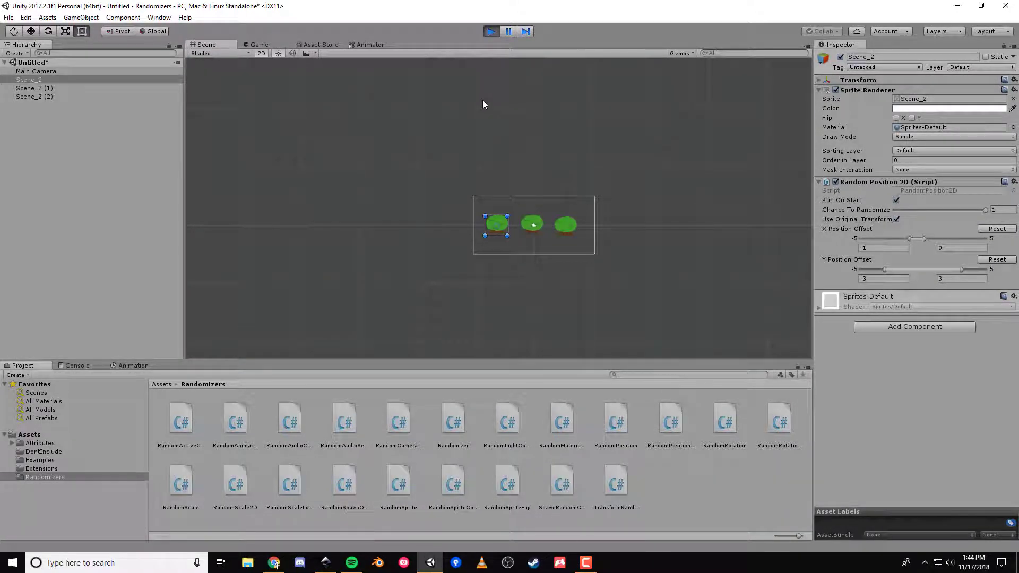
{"action": "left_click", "coordinate": [492, 32]}
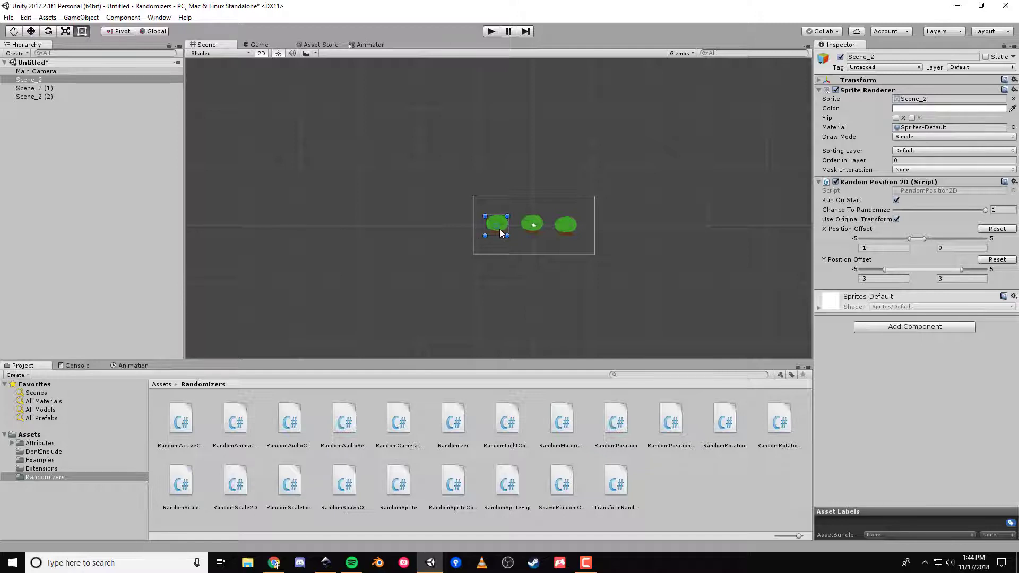
Step: Add a Random Rotation 2D component to the leftmost tree, Scene_2
{"action": "left_click", "coordinate": [899, 329]}
{"action": "type", "text": "rotat"}
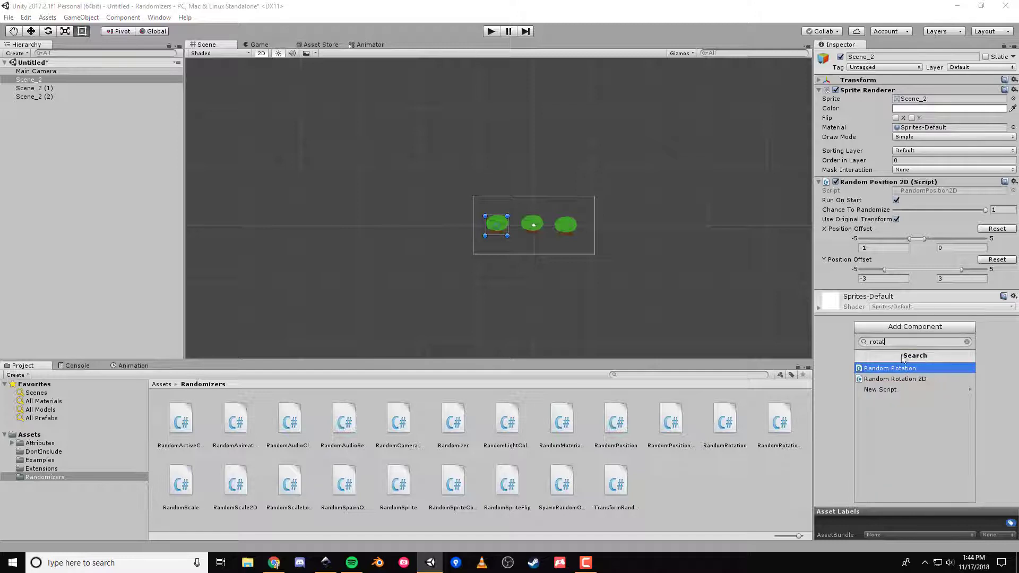
{"action": "left_click", "coordinate": [895, 378]}
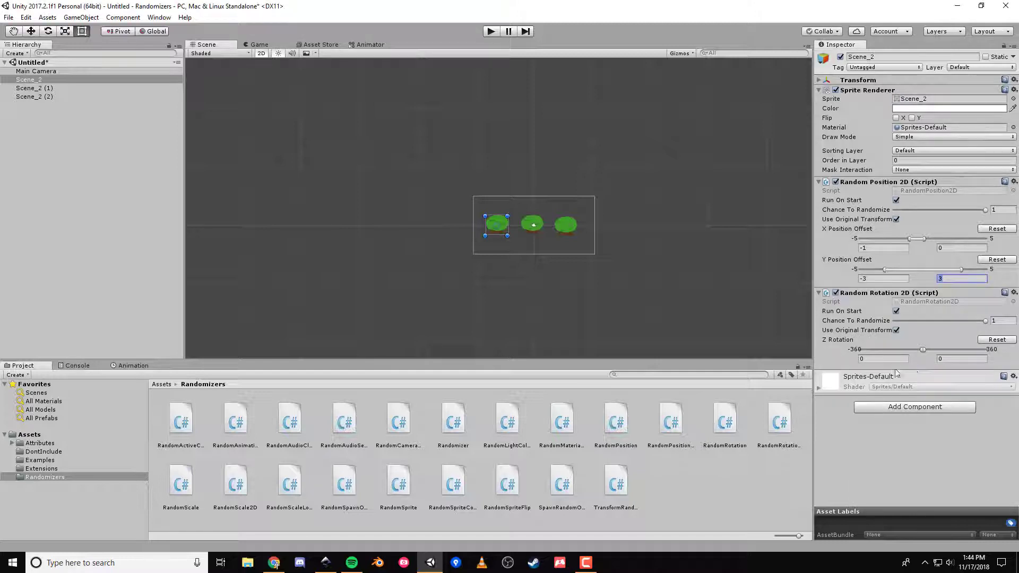
Step: Set the maximum Z Rotation of the leftmost tree's Random Rotation 2D component to 360
{"action": "left_click_drag", "start_coordinate": [924, 351], "coordinate": [1008, 355]}
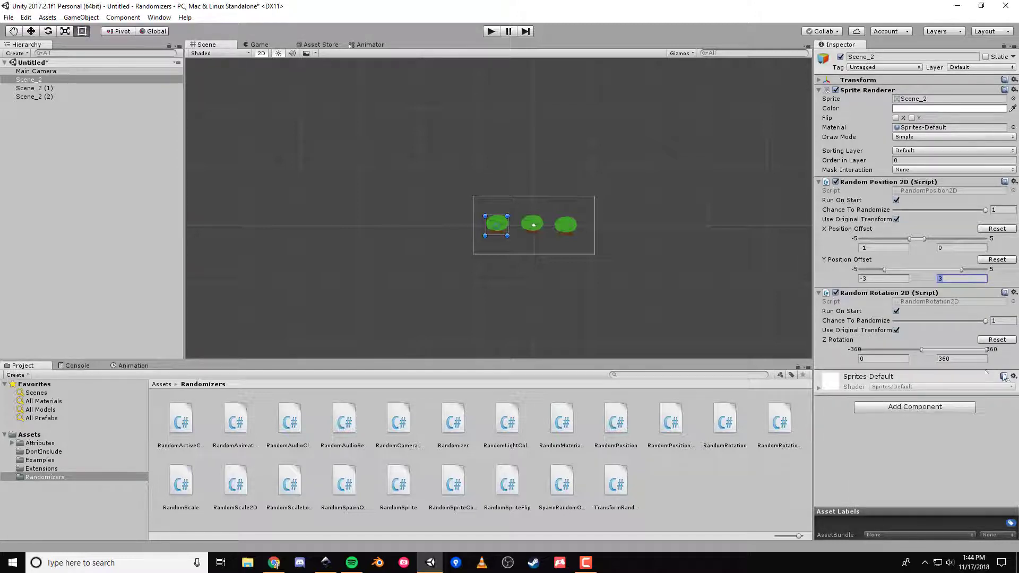
Step: Add a Random Scale 2D component to the leftmost tree, Scene_2
{"action": "left_click", "coordinate": [879, 409]}
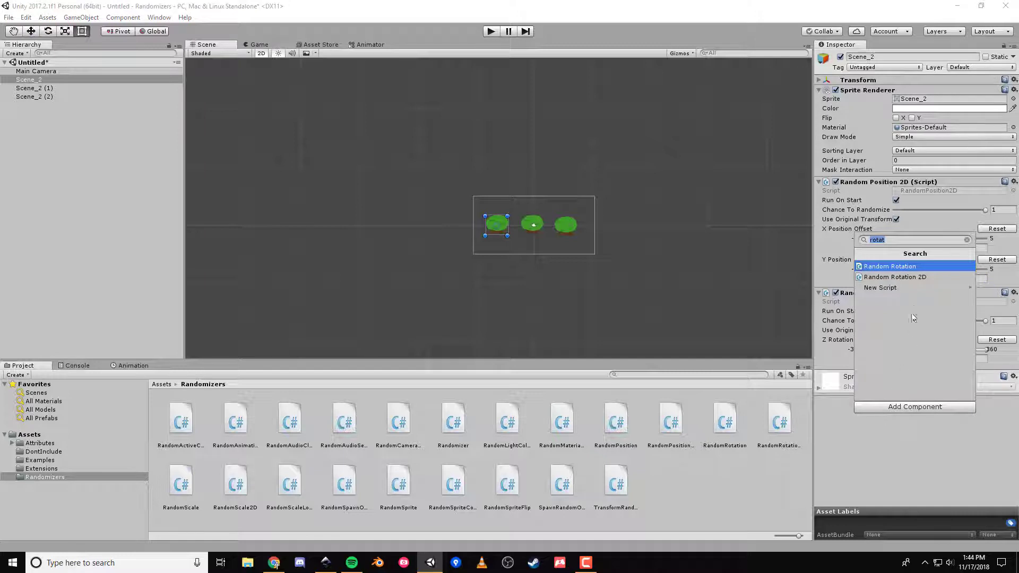
{"action": "key", "text": "Down"}
{"action": "key", "text": "Down"}
{"action": "type", "text": "sca"}
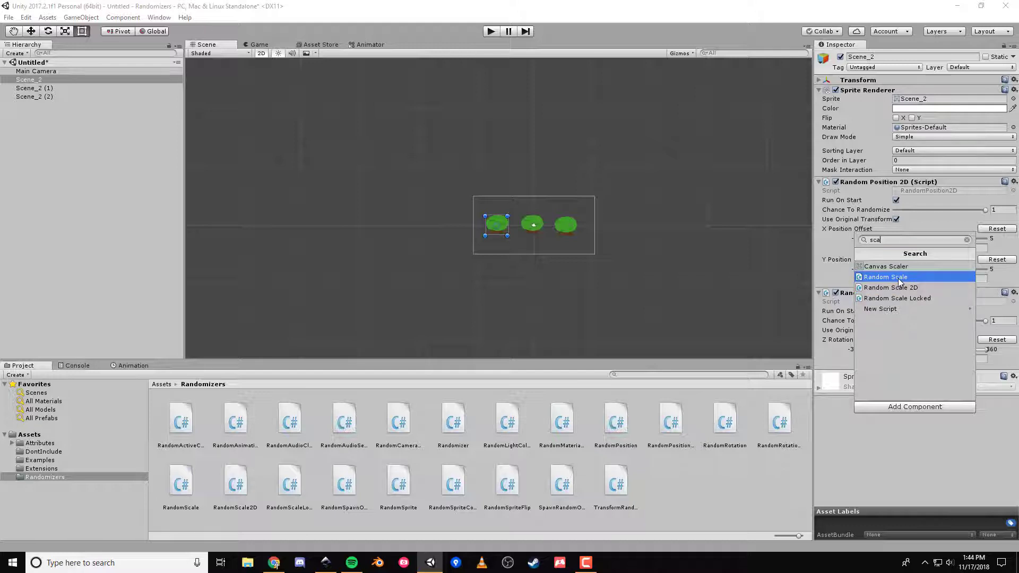
{"action": "left_click", "coordinate": [909, 289]}
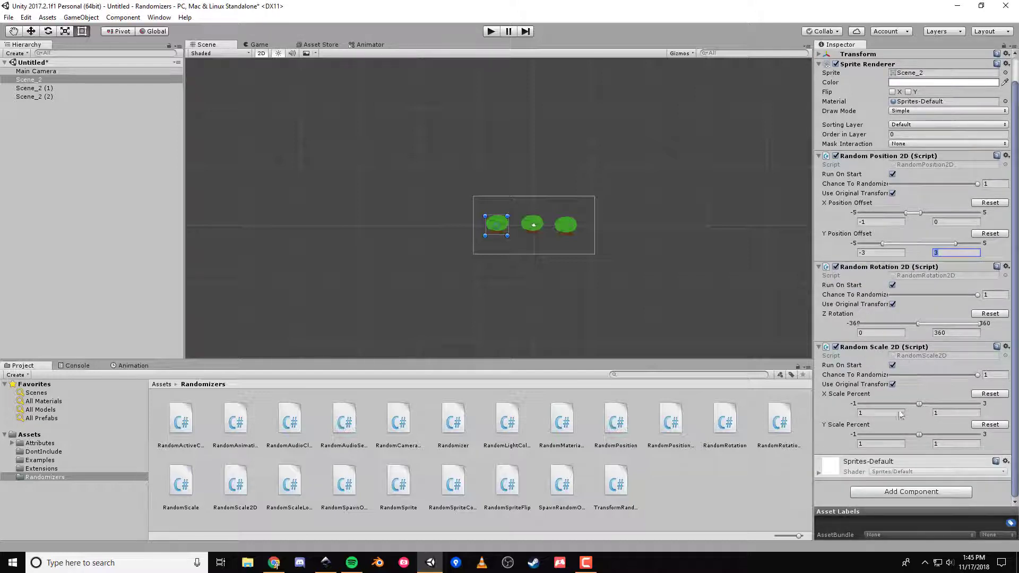
Step: Try adjusting the X Scale Percent range and remove the Random Scale 2D component from the leftmost tree
{"action": "mouse_move", "coordinate": [918, 405]}
{"action": "left_mouse_down"}
{"action": "mouse_move", "coordinate": [809, 407]}
{"action": "mouse_move", "coordinate": [931, 404]}
{"action": "left_mouse_up"}
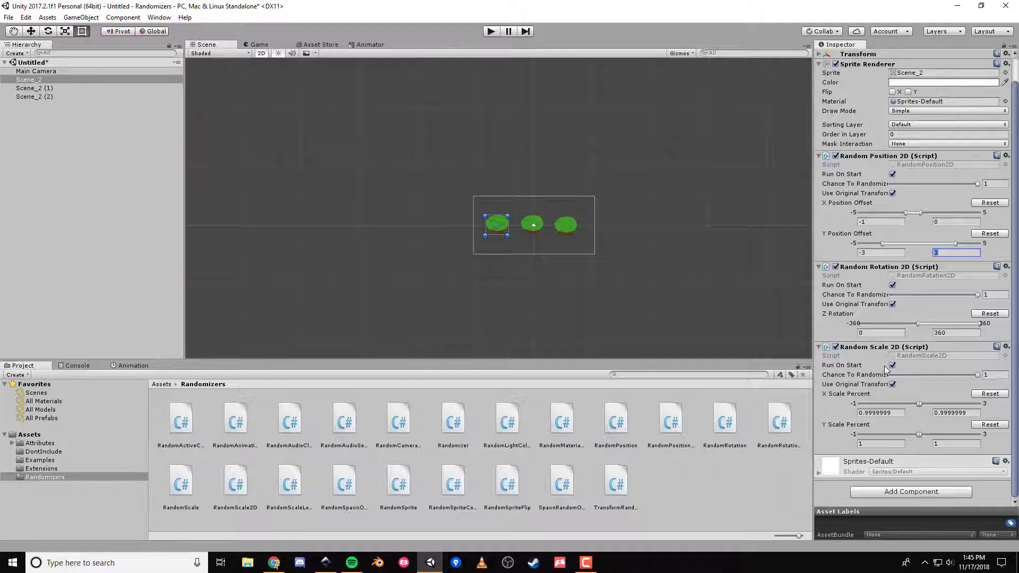
{"action": "right_click", "coordinate": [866, 347]}
{"action": "left_click", "coordinate": [897, 369]}
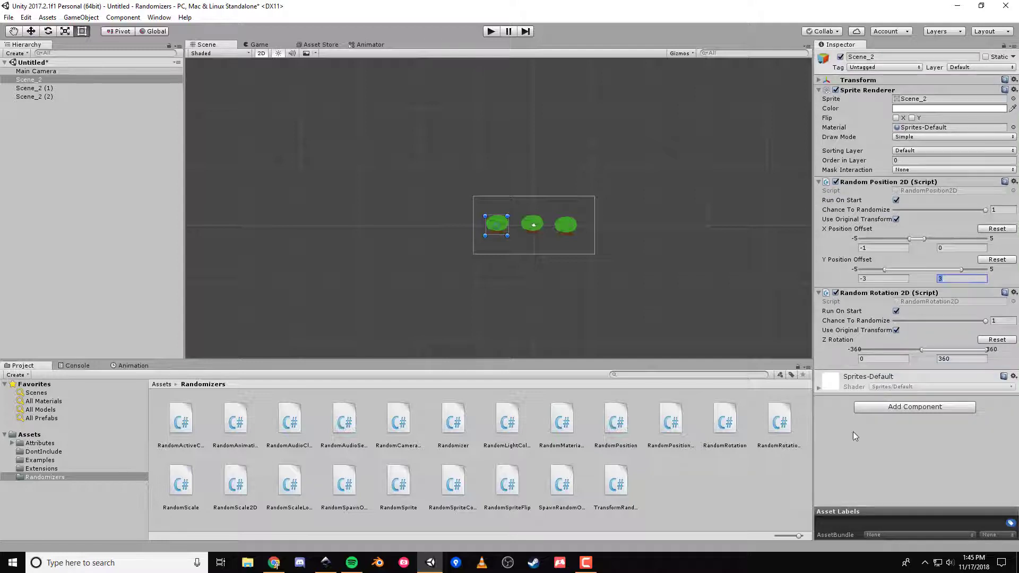
Step: Add a Random Scale Locked component to the leftmost tree and set its minimum Scale Percent to 0.5
{"action": "left_click", "coordinate": [915, 416]}
{"action": "left_click", "coordinate": [928, 301]}
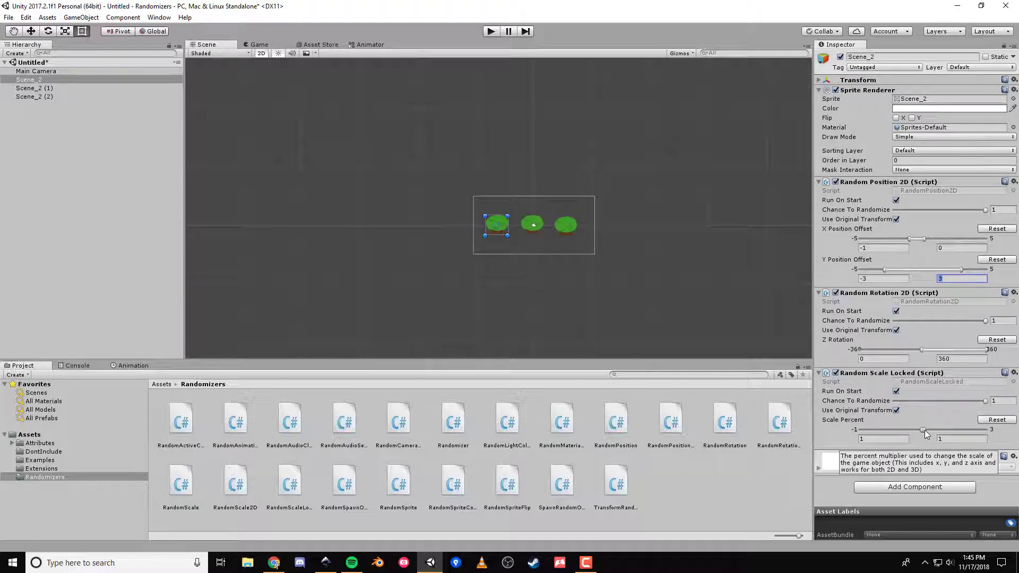
{"action": "left_click", "coordinate": [907, 440]}
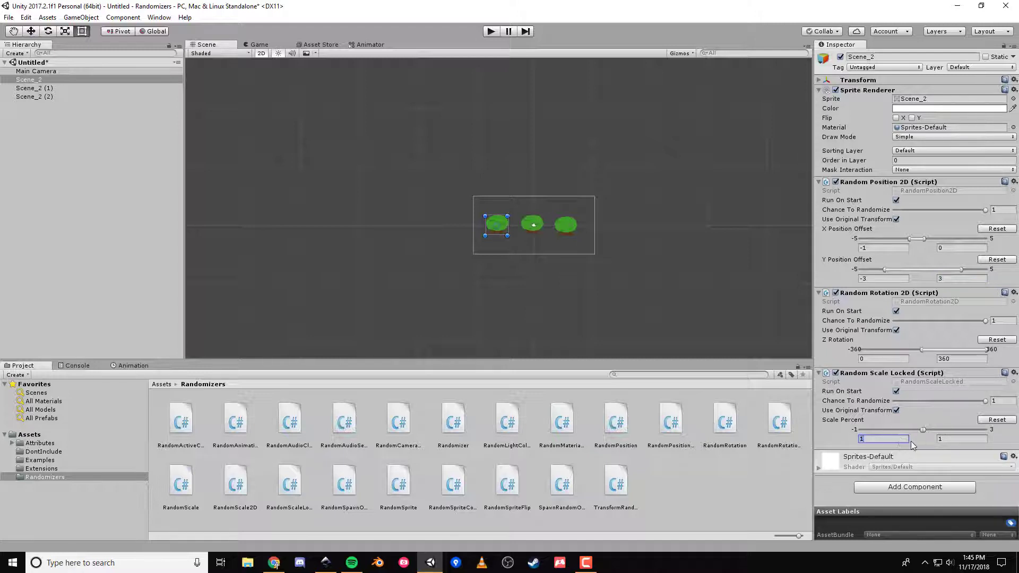
{"action": "type", "text": "0.5"}
{"action": "left_click", "coordinate": [896, 411]}
Step: Expand the leftmost tree's Transform and run the scene once to check its random position, rotation and scale
{"action": "left_click", "coordinate": [819, 80]}
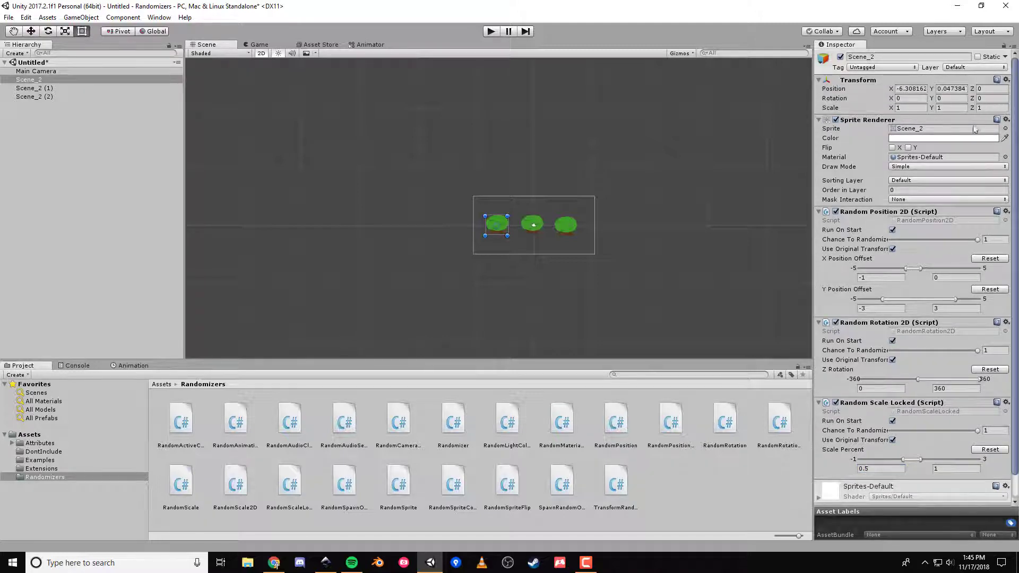
{"action": "scroll", "coordinate": [904, 326], "scroll_direction": "down", "scroll_amount": 1}
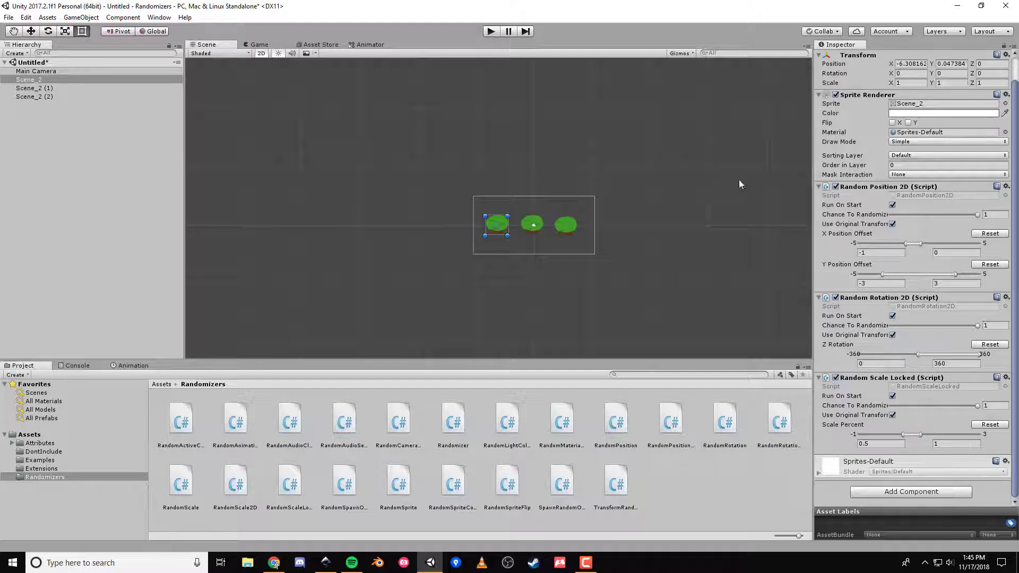
{"action": "left_click", "coordinate": [487, 33]}
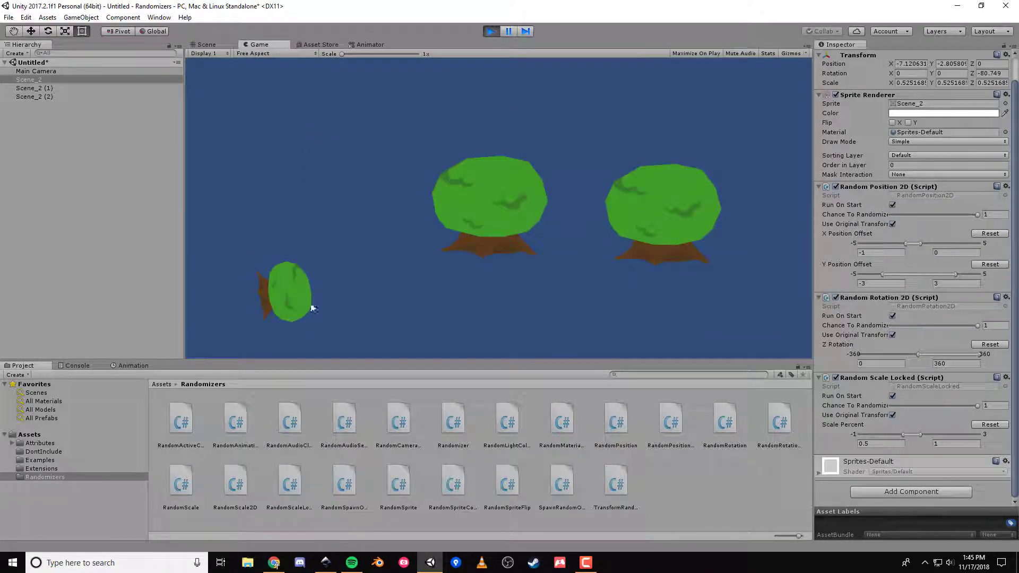
{"action": "left_click", "coordinate": [491, 32]}
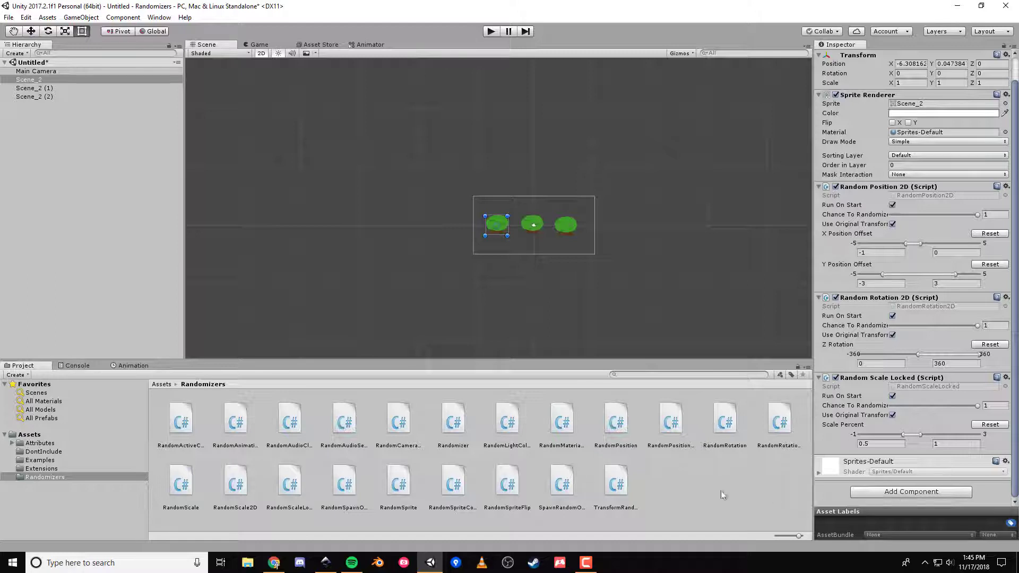
Step: Place the Square sprite from the Examples folder in the scene, just above the gap between the second and third trees
{"action": "left_click", "coordinate": [49, 452]}
{"action": "left_click", "coordinate": [47, 461]}
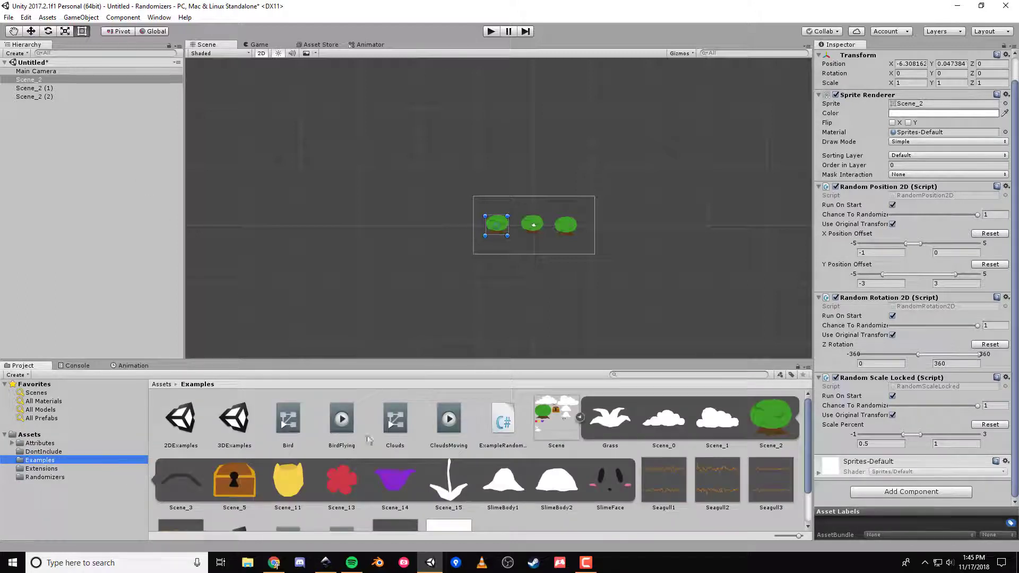
{"action": "scroll", "coordinate": [368, 440], "scroll_direction": "down", "scroll_amount": 2}
{"action": "left_click_drag", "start_coordinate": [455, 509], "coordinate": [547, 209]}
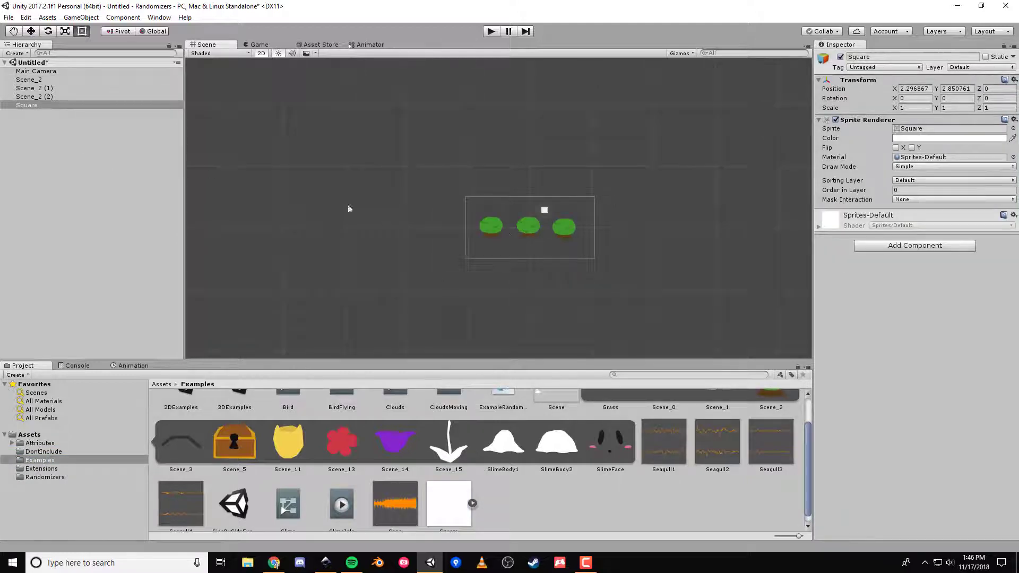
Step: Add a Random Sprite Color component to the Square sprite
{"action": "left_click", "coordinate": [929, 245]}
{"action": "type", "text": "co"}
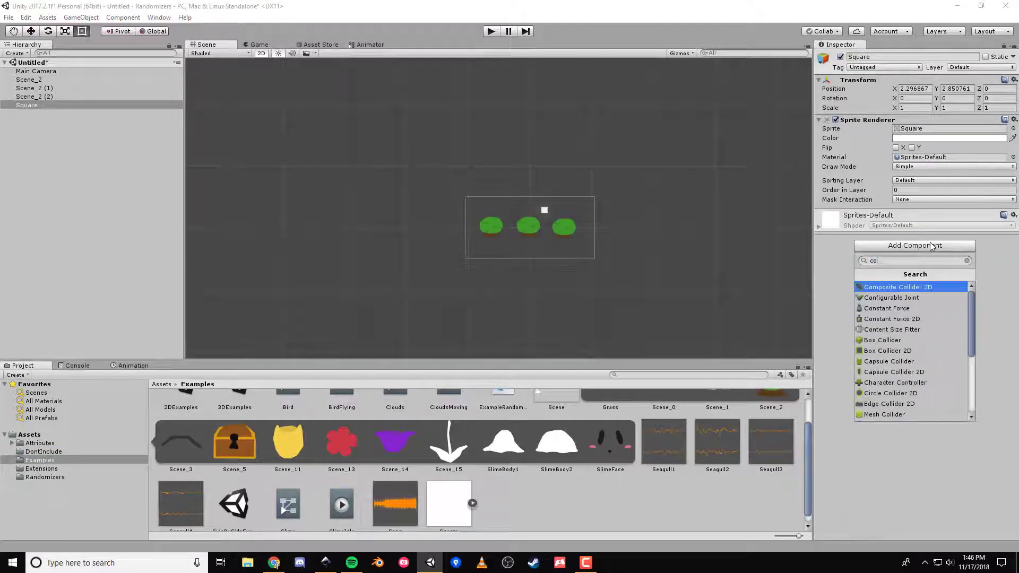
{"action": "type", "text": "lor"}
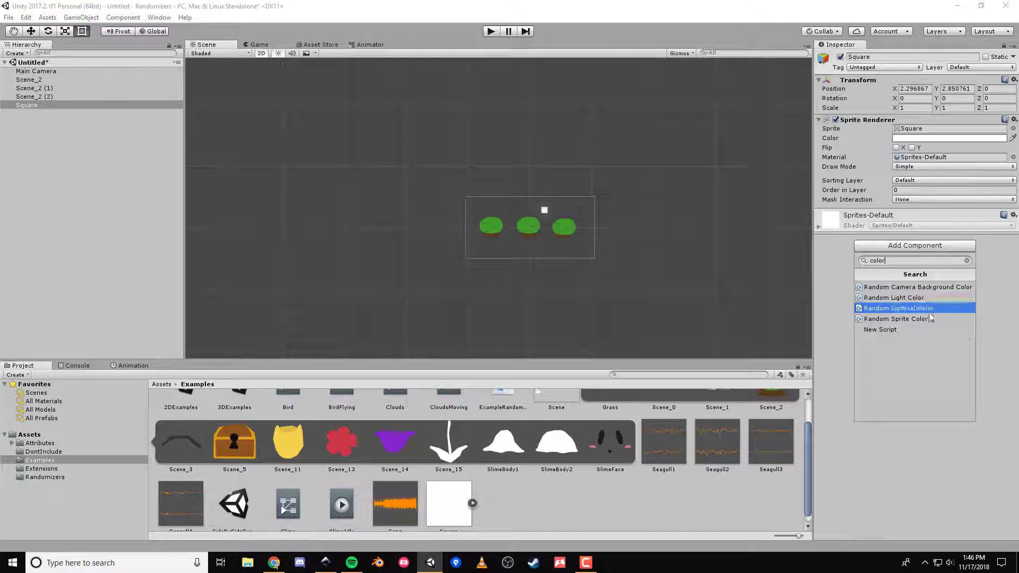
{"action": "left_click", "coordinate": [929, 318]}
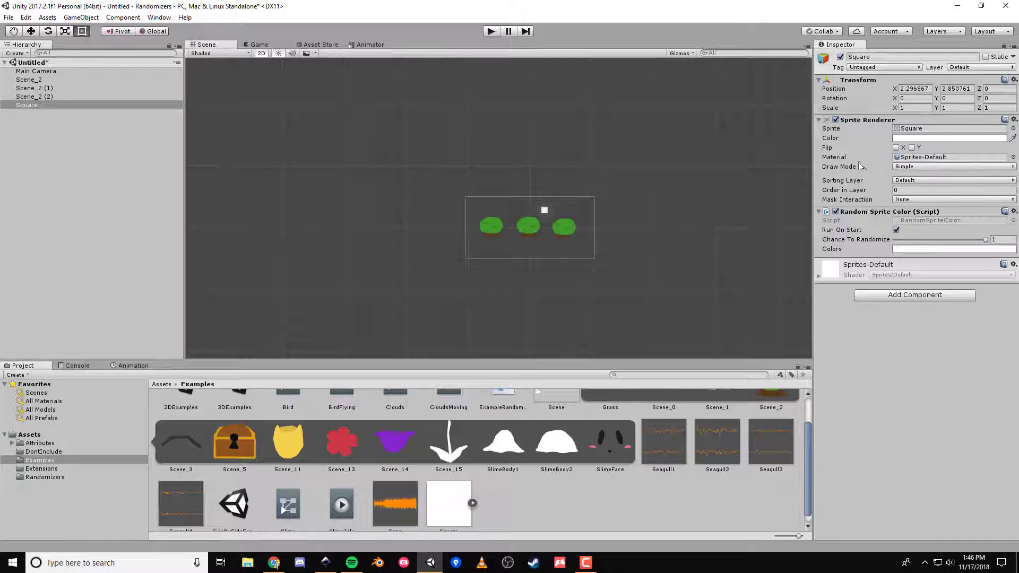
Step: Try the multicolor Blend preset and the green-to-yellow Fixed preset on the Square's Random Sprite Color gradient
{"action": "left_click", "coordinate": [950, 248]}
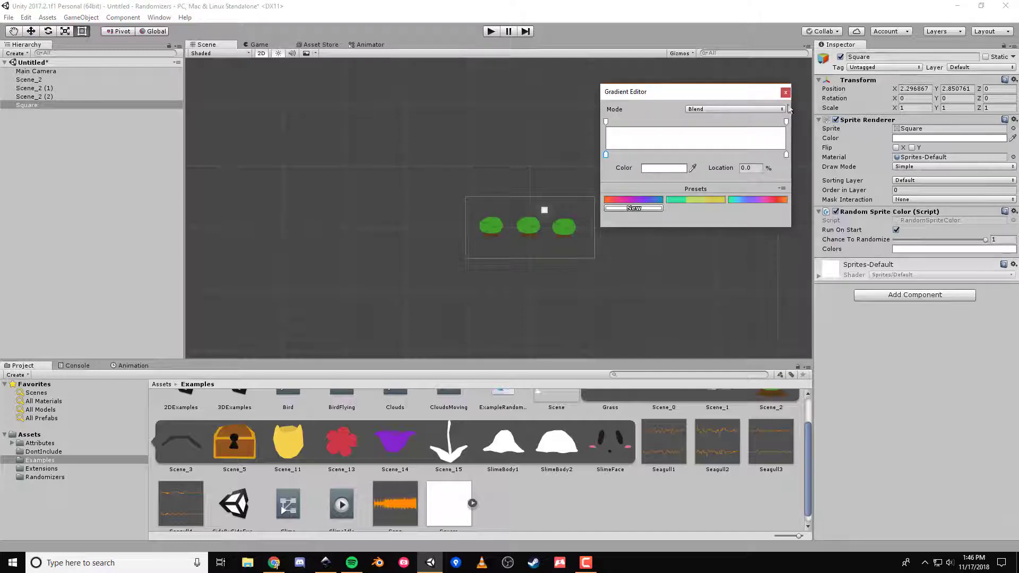
{"action": "left_click", "coordinate": [762, 201]}
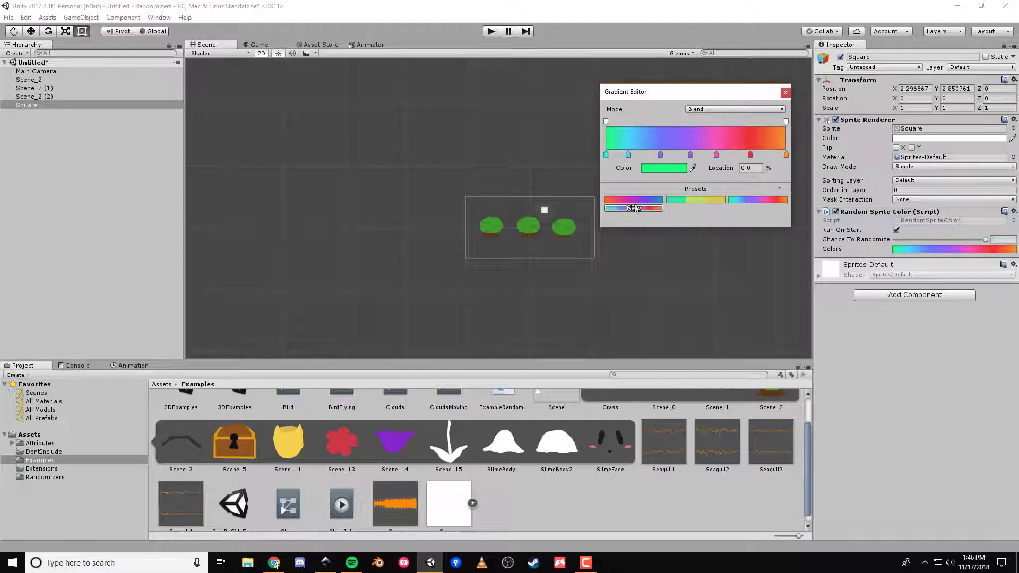
{"action": "left_click", "coordinate": [698, 199]}
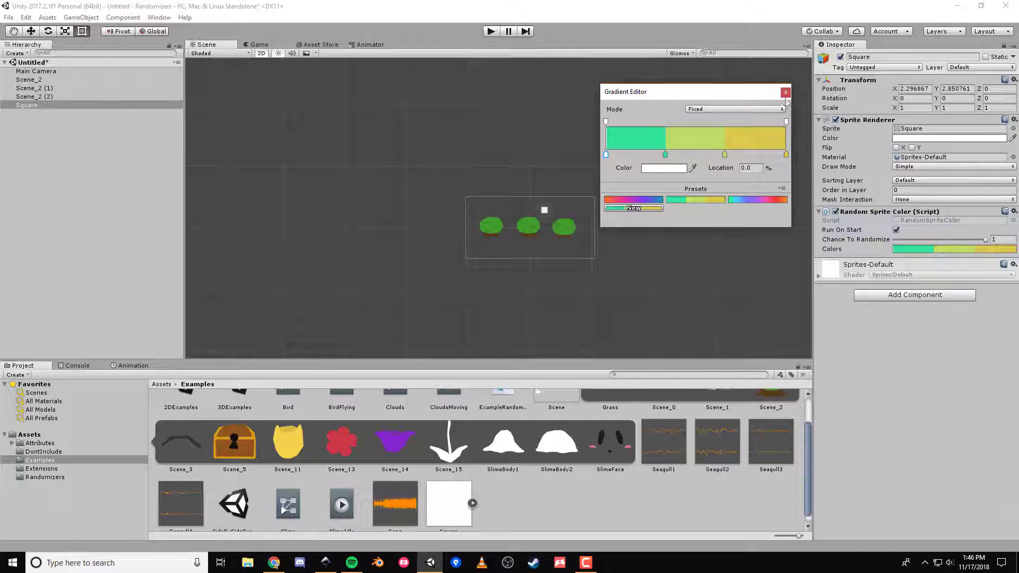
{"action": "left_click", "coordinate": [786, 93]}
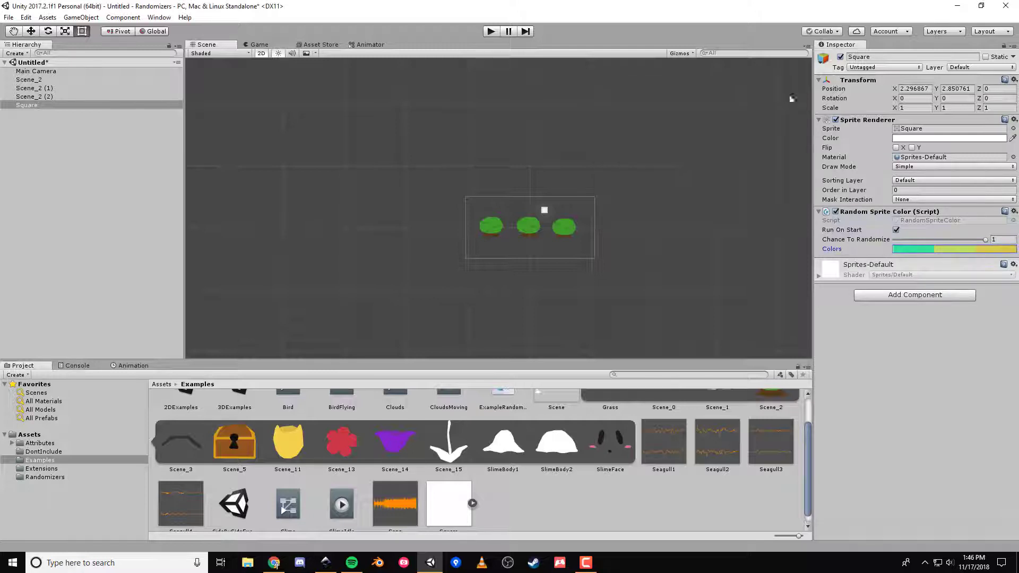
Step: Delete the green, lime and yellow color keys from the Colors gradient and place a white key at its far end
{"action": "left_click", "coordinate": [936, 249]}
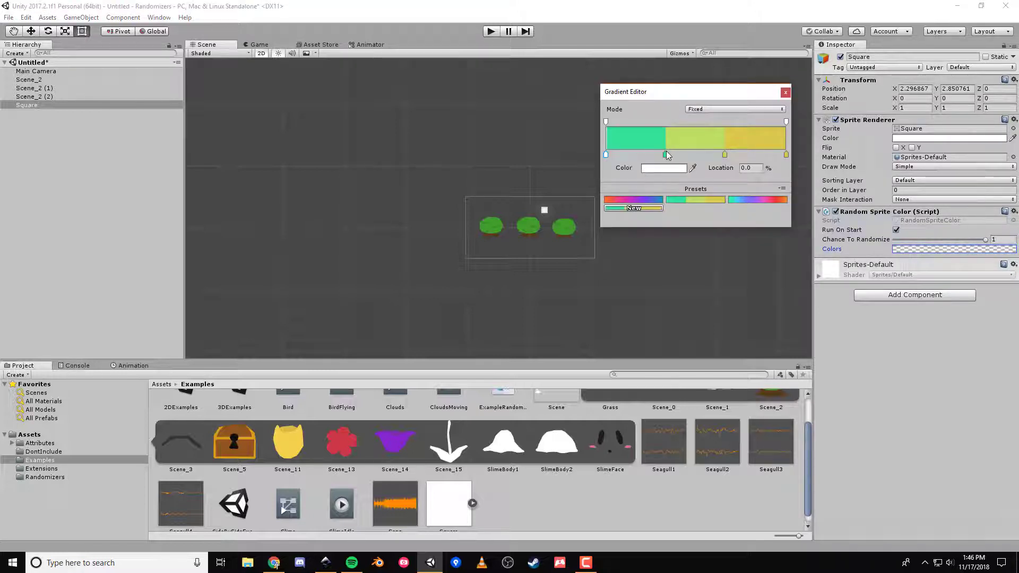
{"action": "left_click", "coordinate": [667, 153]}
{"action": "key", "text": "Delete"}
{"action": "left_click", "coordinate": [725, 155]}
{"action": "key", "text": "Delete"}
{"action": "left_click", "coordinate": [730, 155]}
{"action": "key", "text": "Delete"}
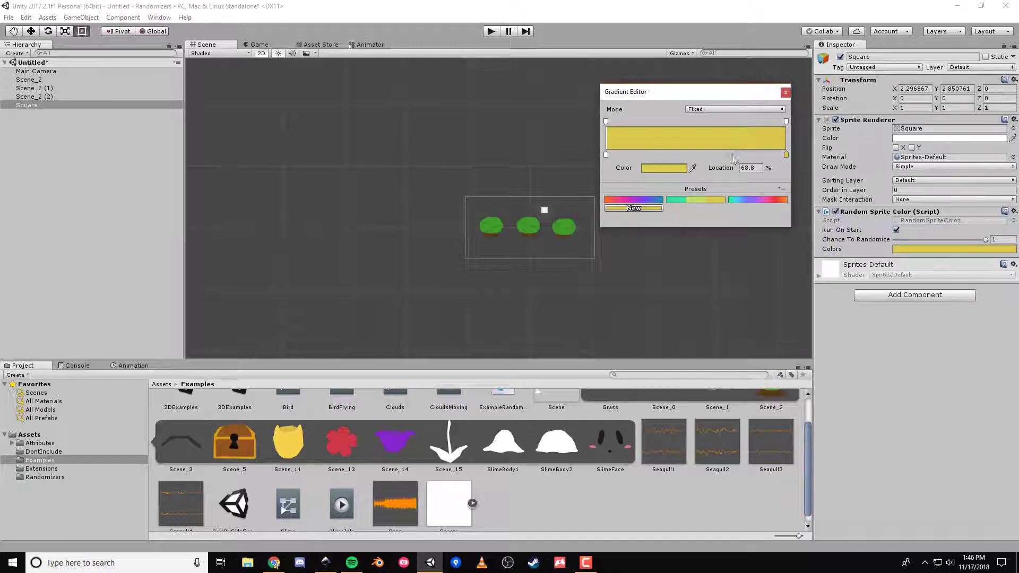
{"action": "left_click", "coordinate": [786, 154]}
{"action": "key", "text": "Delete"}
{"action": "left_click", "coordinate": [777, 155]}
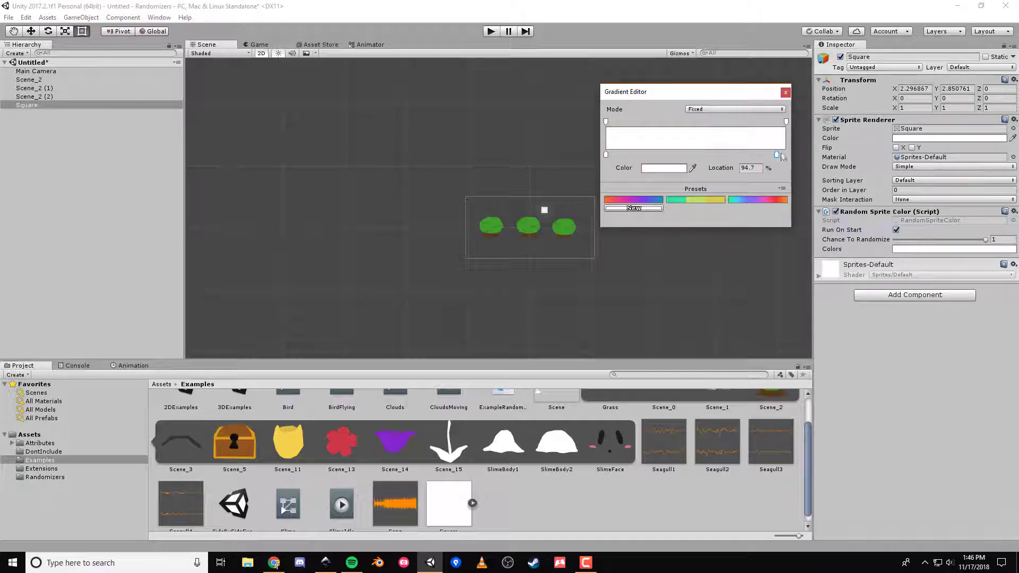
{"action": "left_click_drag", "start_coordinate": [781, 157], "coordinate": [790, 156]}
Step: Change the color key at the 0% location of the gradient to red
{"action": "double_click", "coordinate": [606, 154]}
{"action": "left_click_drag", "start_coordinate": [895, 142], "coordinate": [881, 123]}
{"action": "left_click", "coordinate": [923, 74]}
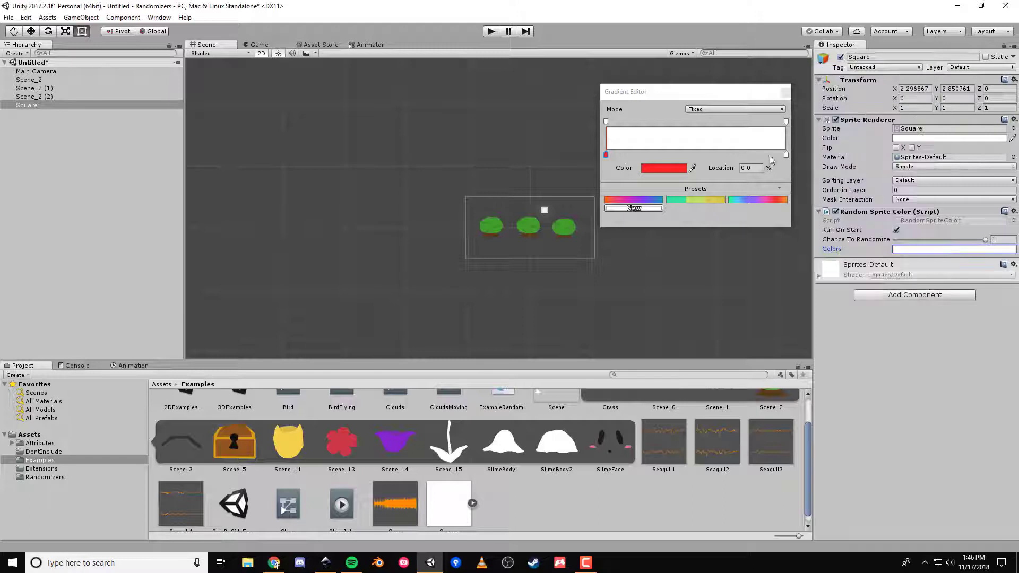
Step: Change the color key at the 100% location of the gradient to blue, hex 3424F4
{"action": "left_click", "coordinate": [786, 155]}
{"action": "left_click", "coordinate": [664, 168]}
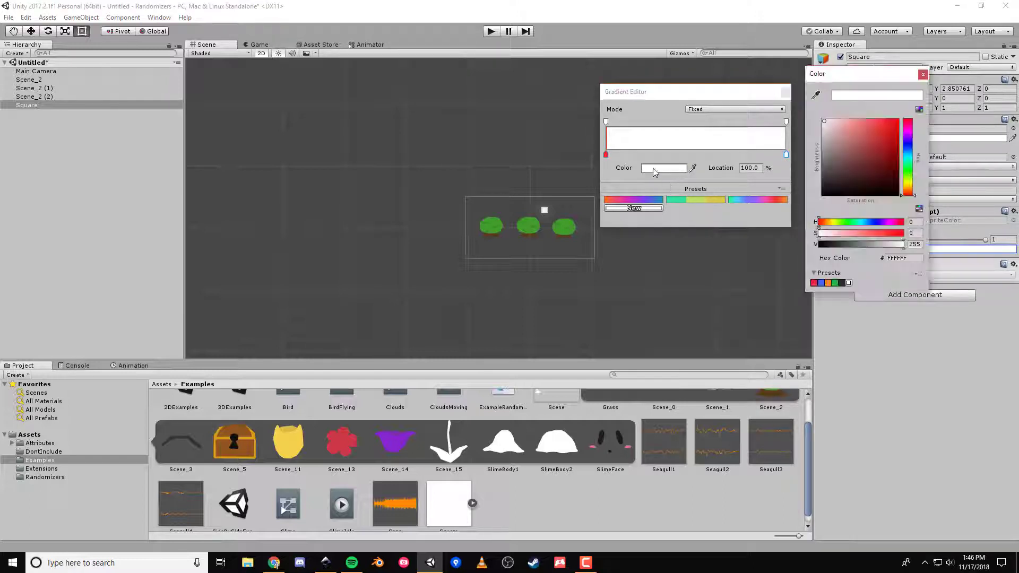
{"action": "left_click_drag", "start_coordinate": [908, 155], "coordinate": [908, 143]}
{"action": "left_click", "coordinate": [888, 129]}
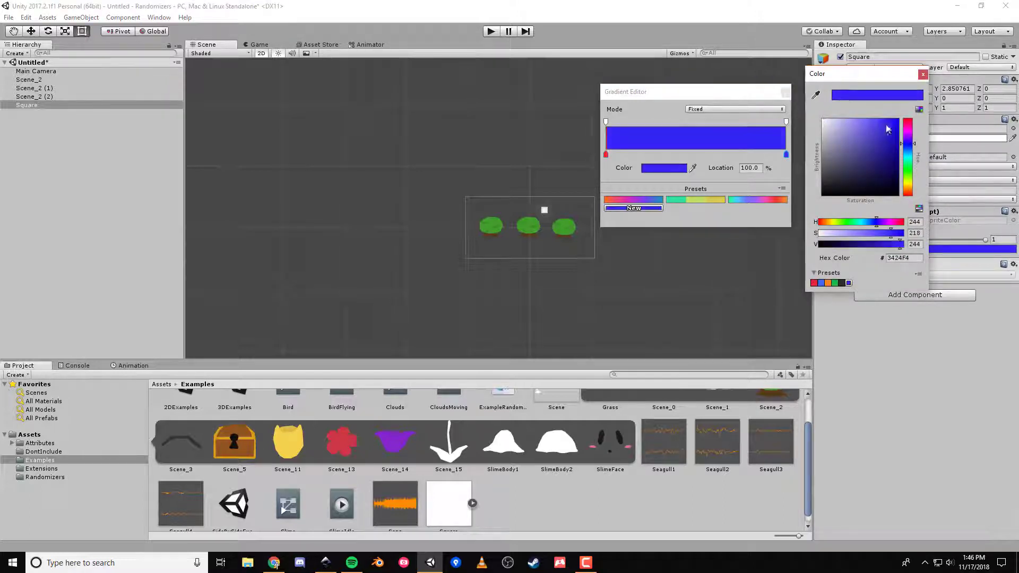
{"action": "left_click", "coordinate": [922, 74]}
Step: Set the red-to-blue gradient's mode to Blend
{"action": "left_click", "coordinate": [727, 109]}
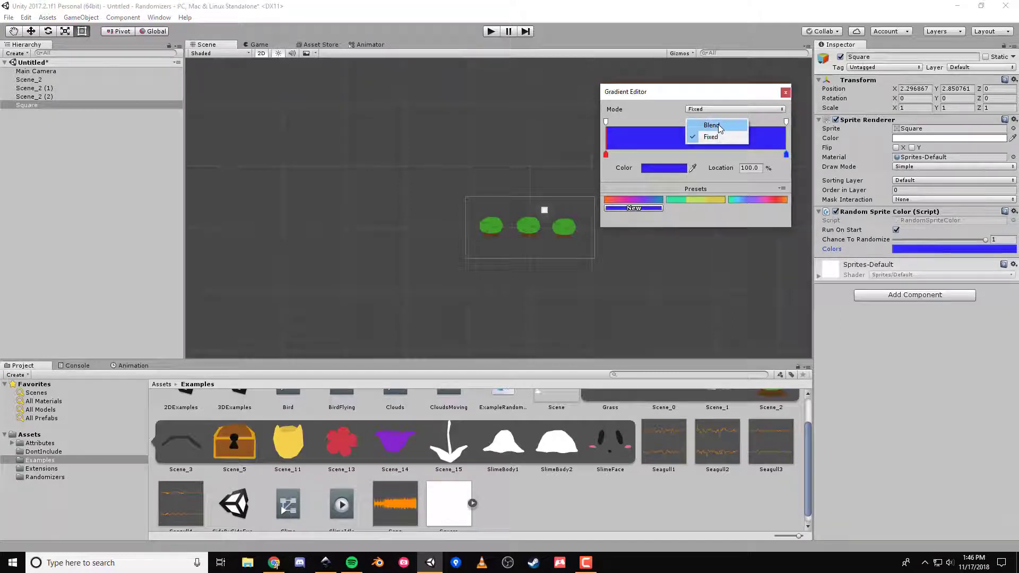
{"action": "left_click", "coordinate": [714, 125]}
{"action": "left_click", "coordinate": [701, 109]}
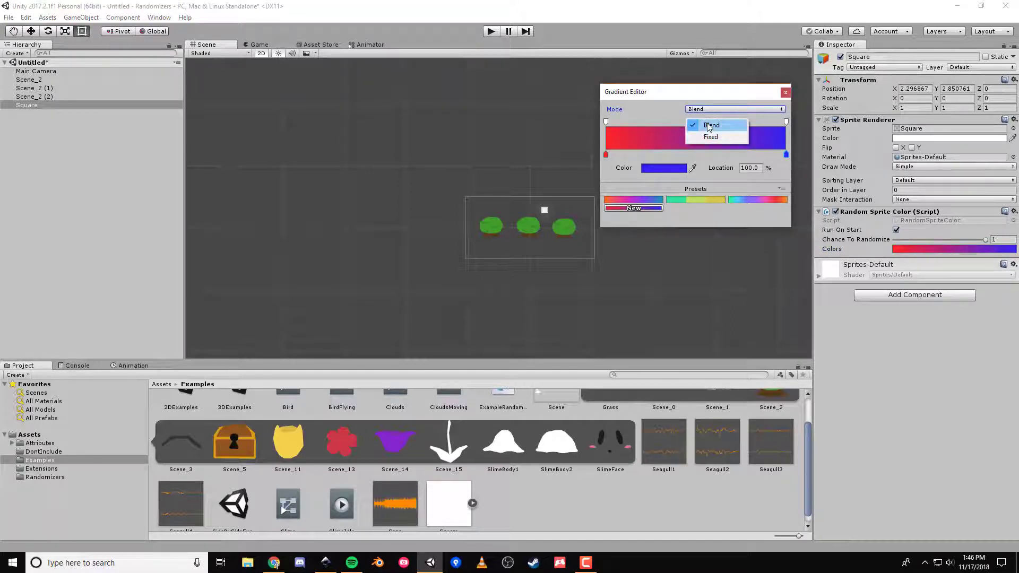
{"action": "left_click", "coordinate": [707, 127]}
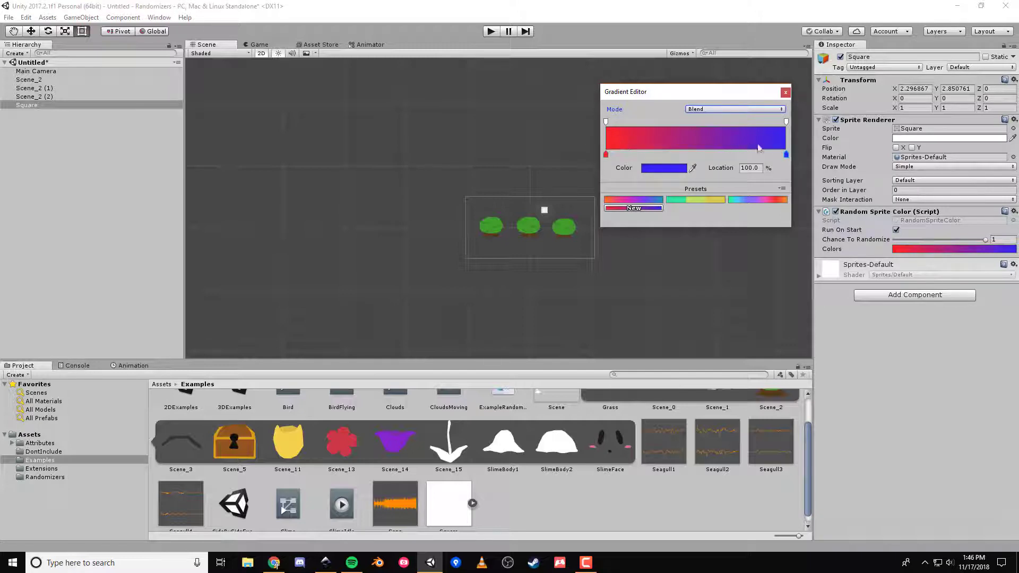
Step: Try the Fixed gradient mode with the red key moved to 45.3%, and return the key to 0%
{"action": "left_click", "coordinate": [742, 109]}
{"action": "left_click", "coordinate": [711, 132]}
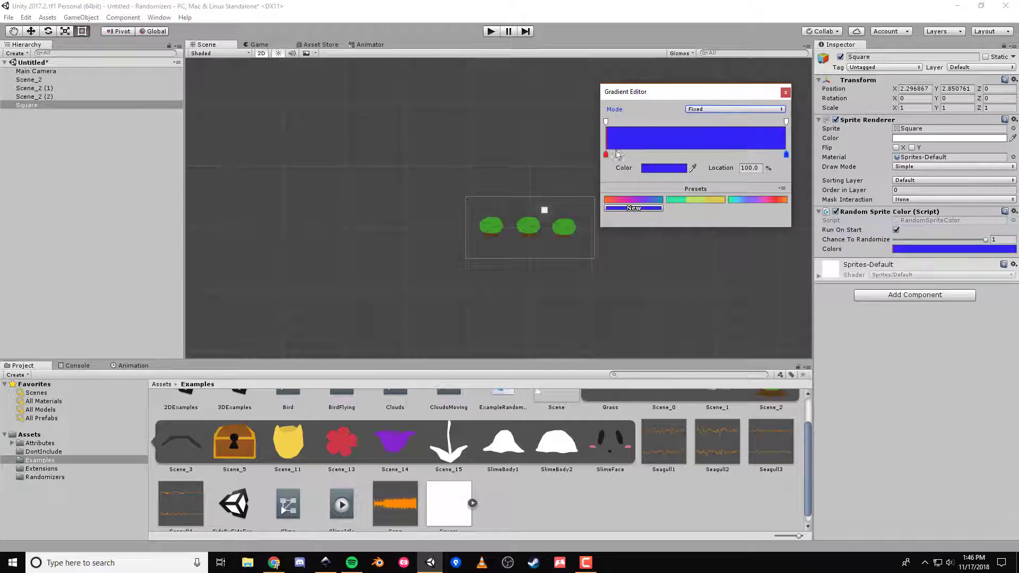
{"action": "left_click_drag", "start_coordinate": [606, 154], "coordinate": [688, 158]}
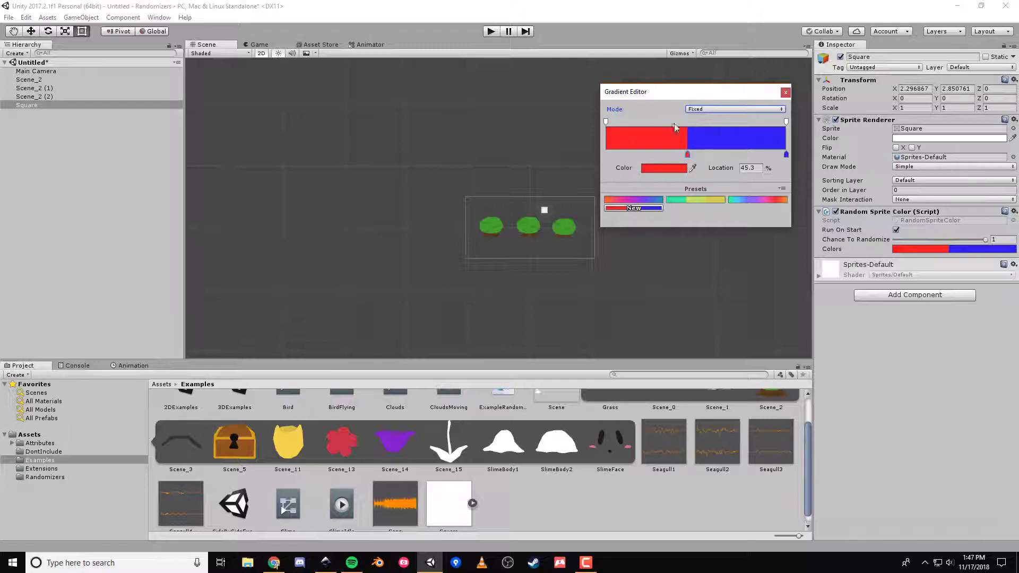
{"action": "left_click_drag", "start_coordinate": [692, 157], "coordinate": [605, 156]}
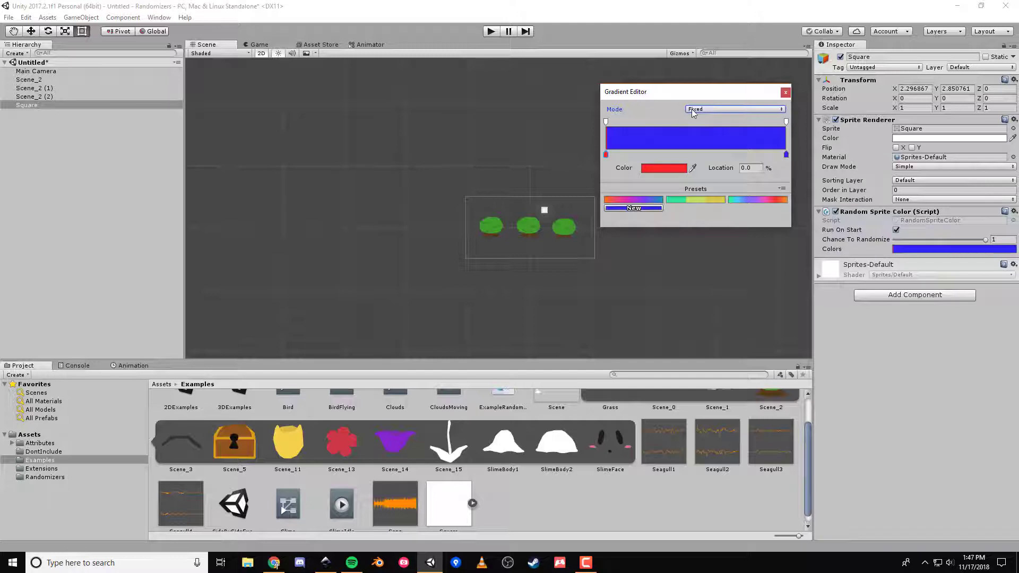
Step: Switch the gradient from Fixed back to Blend mode and close the Gradient Editor
{"action": "left_click", "coordinate": [701, 109]}
{"action": "left_click", "coordinate": [703, 121]}
{"action": "left_click", "coordinate": [786, 94]}
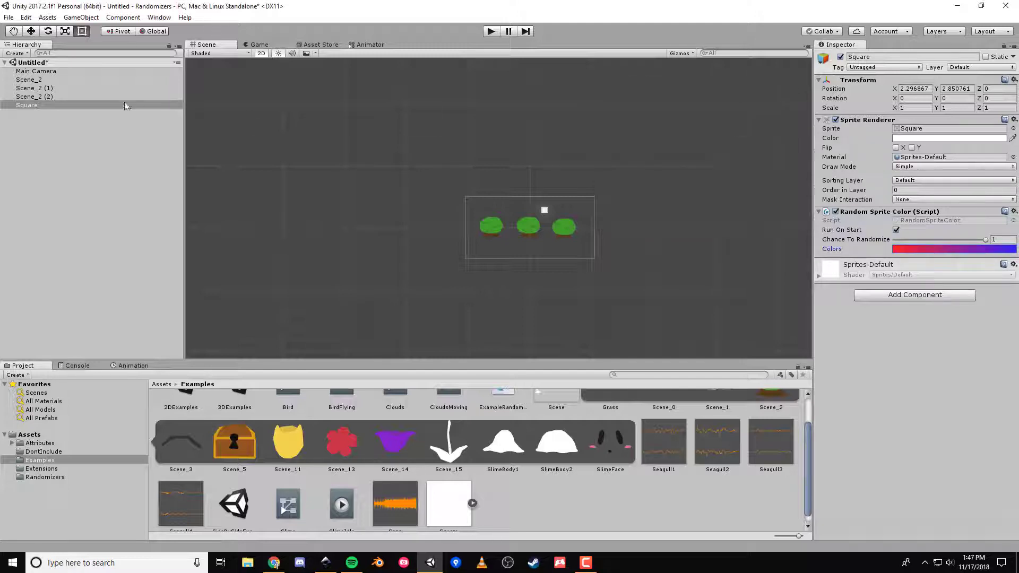
Step: Duplicate the white square and move the copy beside the original, to about X 3.93, Y 2.94
{"action": "left_click", "coordinate": [68, 106]}
{"action": "key", "text": "ctrl+d"}
{"action": "key", "text": "w"}
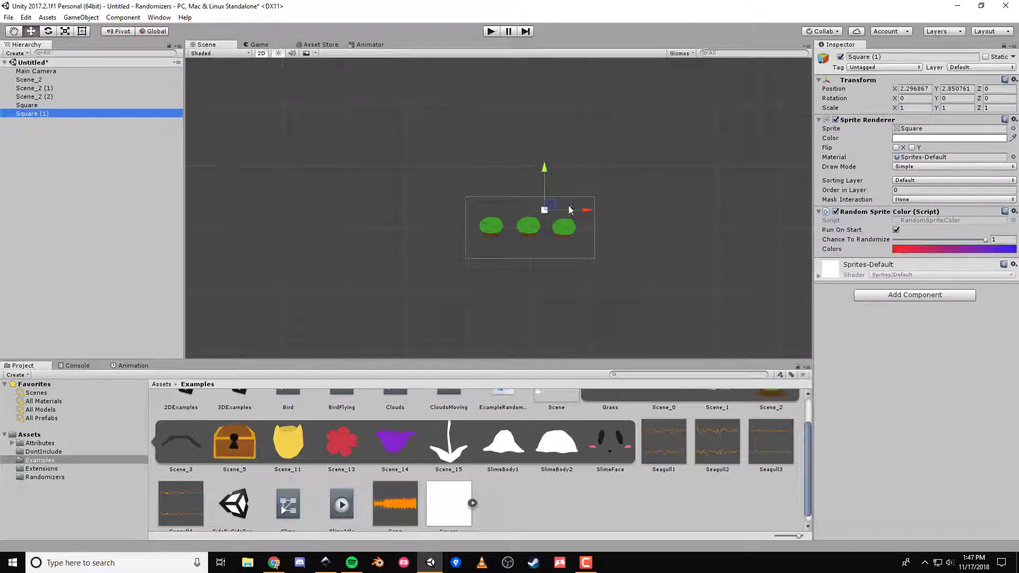
{"action": "left_click_drag", "start_coordinate": [544, 209], "coordinate": [555, 210]}
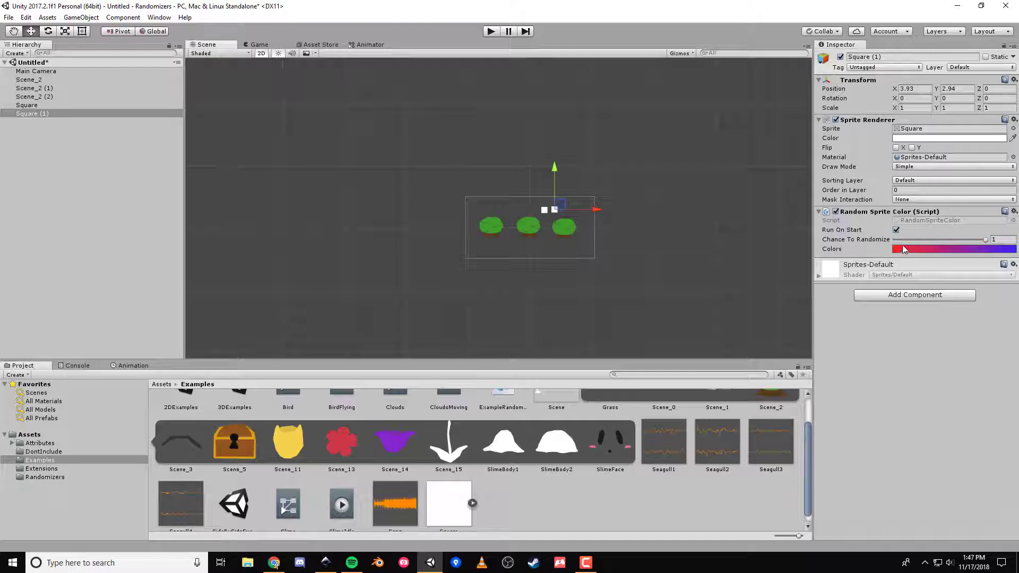
Step: Add color keys at about 30.9% and 69.1% to the copied square's gradient and set its mode to Fixed
{"action": "left_click", "coordinate": [905, 249]}
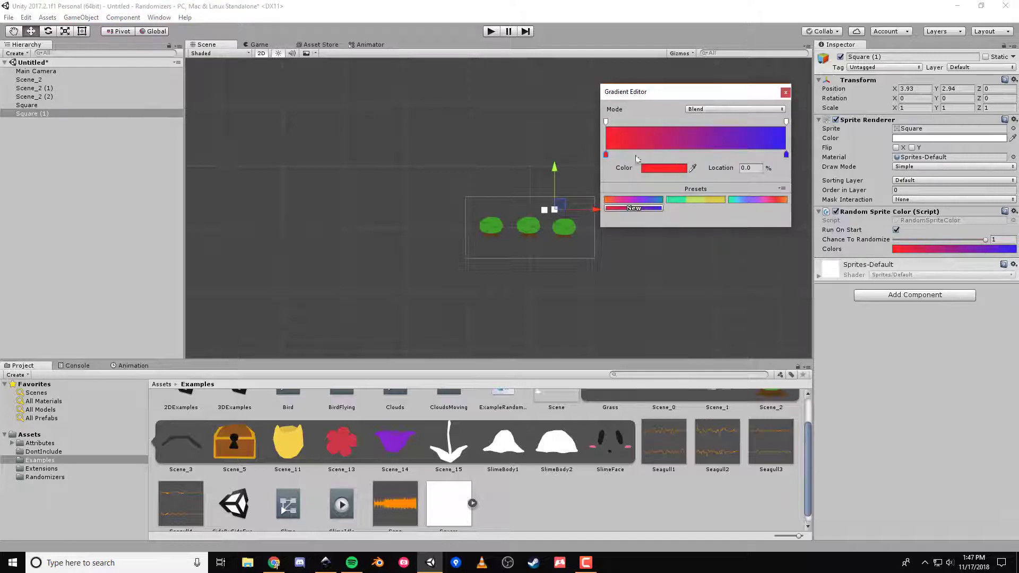
{"action": "left_click", "coordinate": [659, 155]}
{"action": "left_click", "coordinate": [730, 155]}
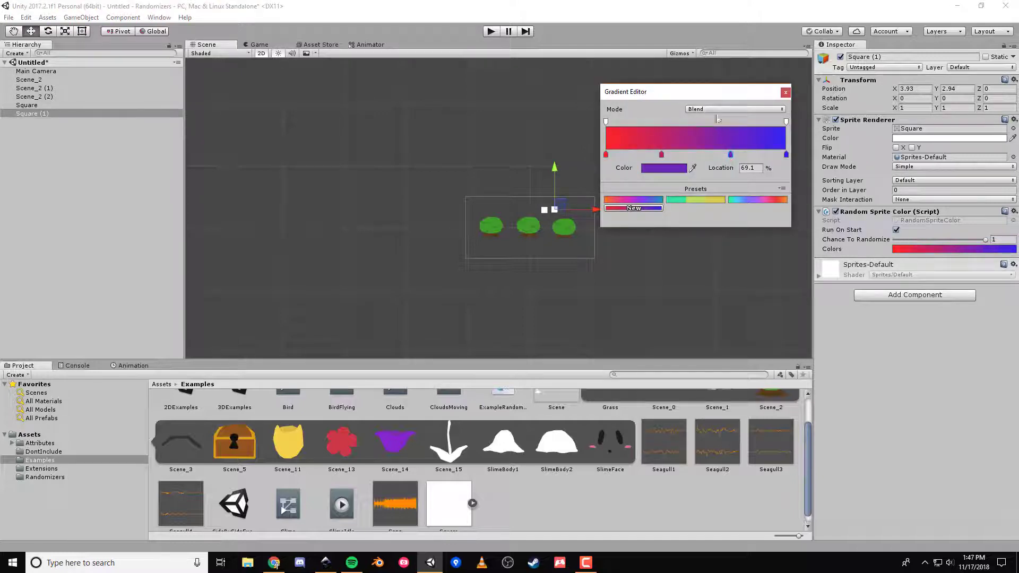
{"action": "left_click", "coordinate": [719, 109]}
{"action": "left_click", "coordinate": [713, 138]}
Step: Change the color key at the 30.9% location to a golden yellow
{"action": "left_click_drag", "start_coordinate": [659, 154], "coordinate": [661, 155]}
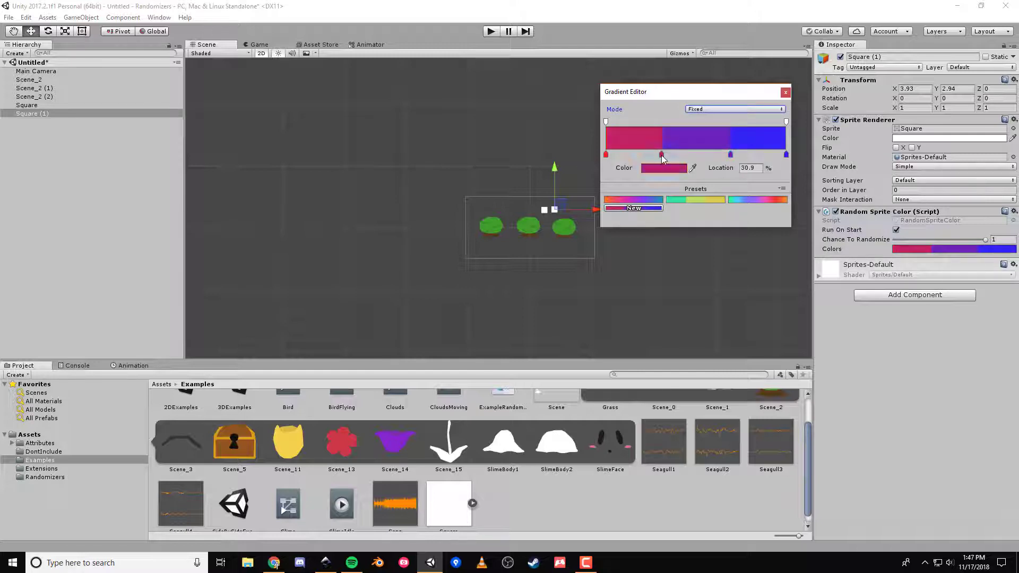
{"action": "left_click", "coordinate": [664, 169]}
{"action": "left_click_drag", "start_coordinate": [883, 222], "coordinate": [831, 223]}
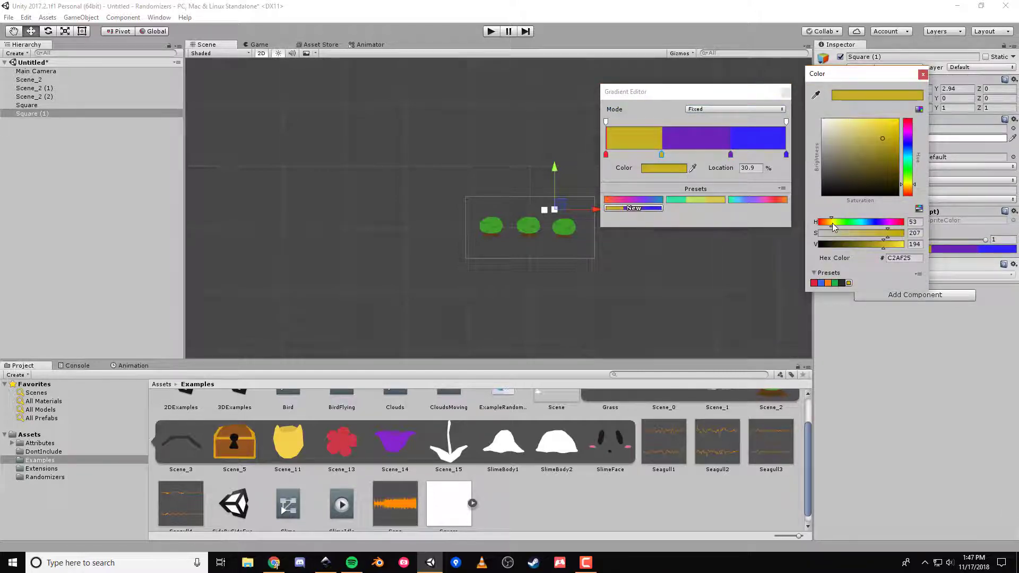
{"action": "left_click", "coordinate": [923, 75]}
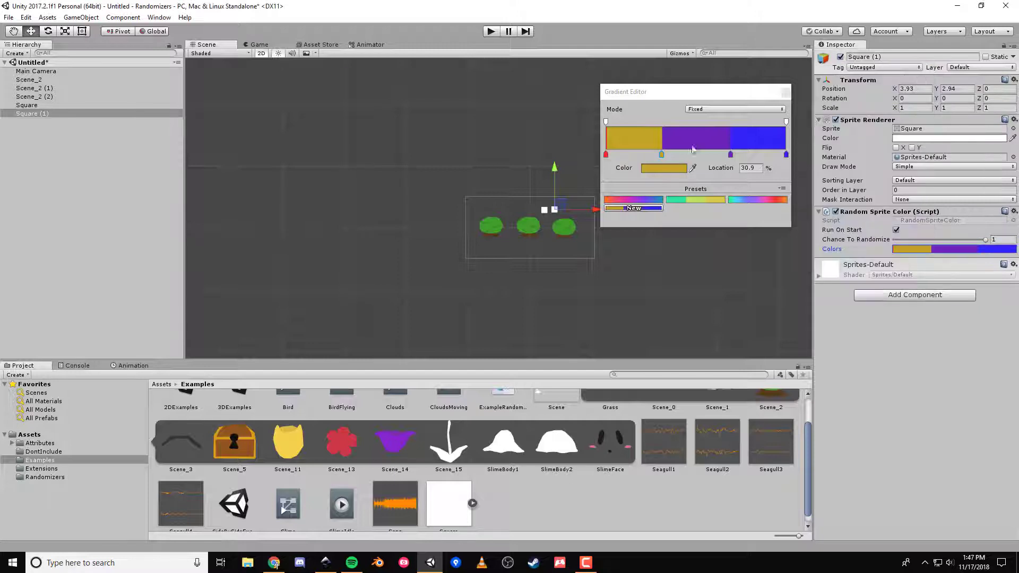
Step: Move the yellow key to the 50% location and the red key to about a quarter of the gradient
{"action": "left_click_drag", "start_coordinate": [662, 155], "coordinate": [696, 155]}
{"action": "left_click_drag", "start_coordinate": [606, 154], "coordinate": [649, 155]}
{"action": "left_click", "coordinate": [697, 155]}
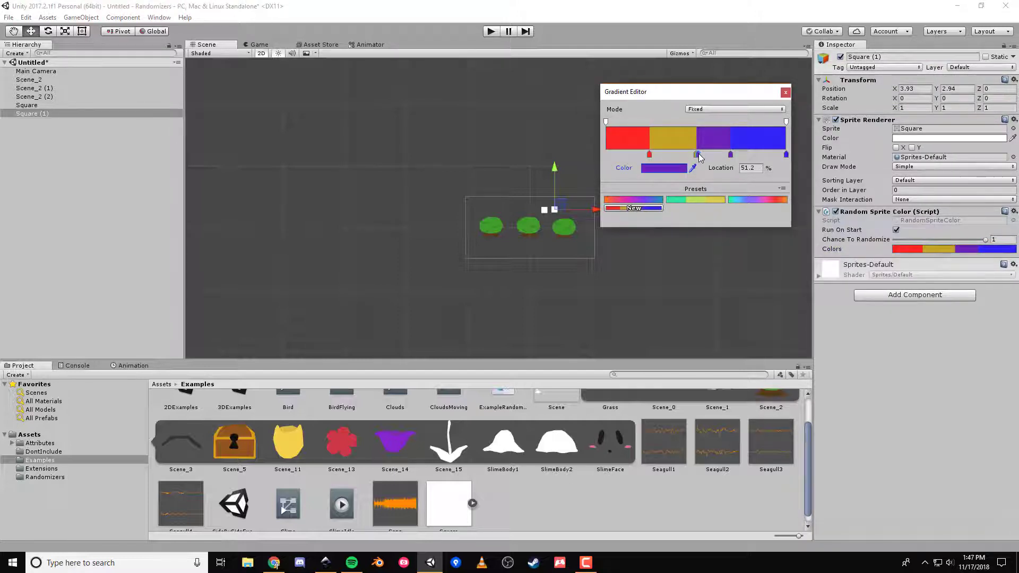
Step: Brighten the yellow key's color, nudge the purple key slightly toward the blue end, and close the Gradient Editor
{"action": "left_click", "coordinate": [696, 156]}
{"action": "left_click", "coordinate": [674, 169]}
{"action": "left_click_drag", "start_coordinate": [874, 126], "coordinate": [888, 127]}
{"action": "left_click", "coordinate": [923, 74]}
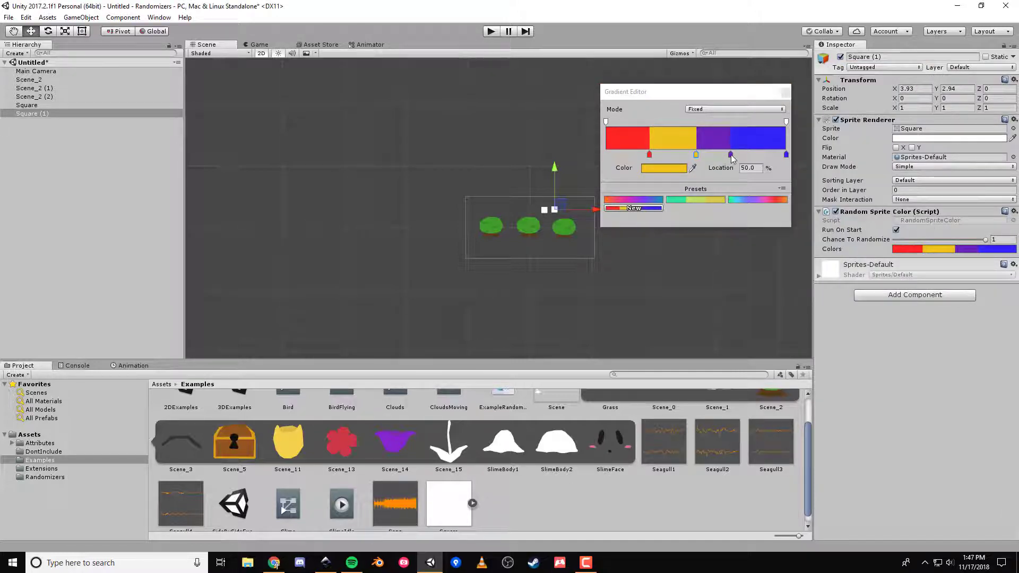
{"action": "mouse_move", "coordinate": [730, 154]}
{"action": "left_mouse_down"}
{"action": "mouse_move", "coordinate": [749, 156]}
{"action": "mouse_move", "coordinate": [688, 155]}
{"action": "mouse_move", "coordinate": [735, 155]}
{"action": "left_mouse_up"}
{"action": "left_click", "coordinate": [786, 93]}
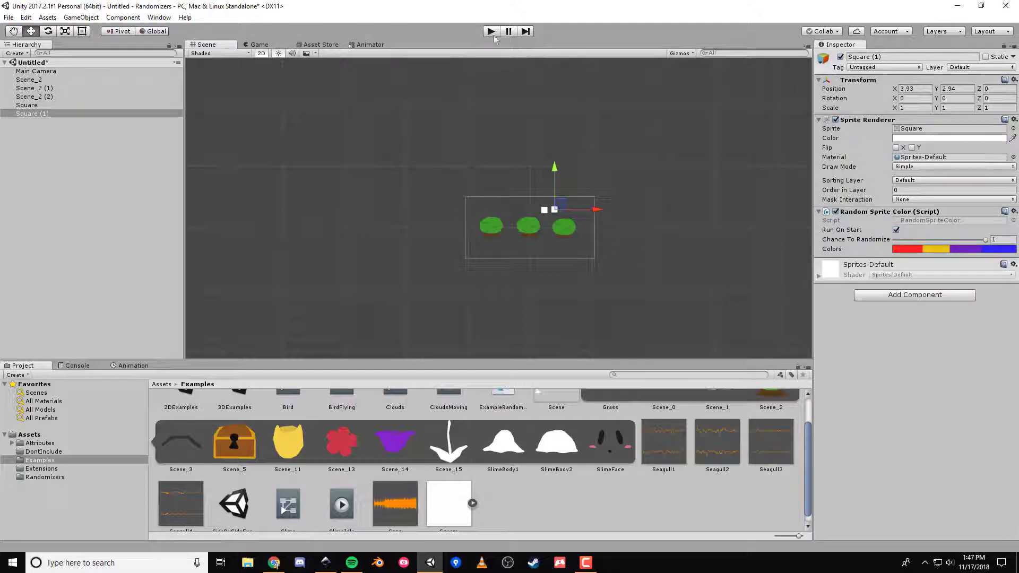
Step: Run and stop the scene three times to compare the random colors of the two squares
{"action": "left_click", "coordinate": [491, 32]}
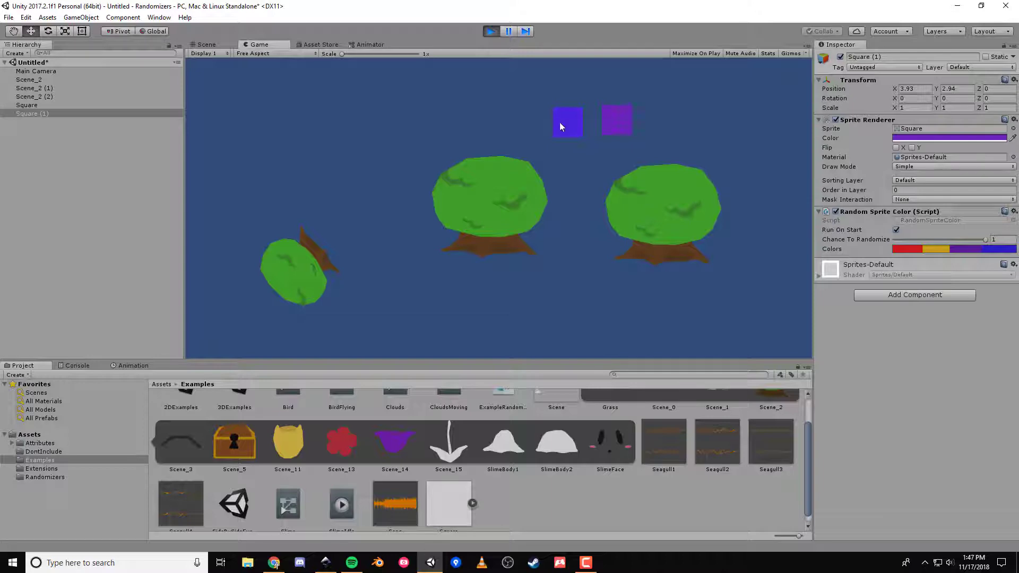
{"action": "left_click", "coordinate": [497, 33]}
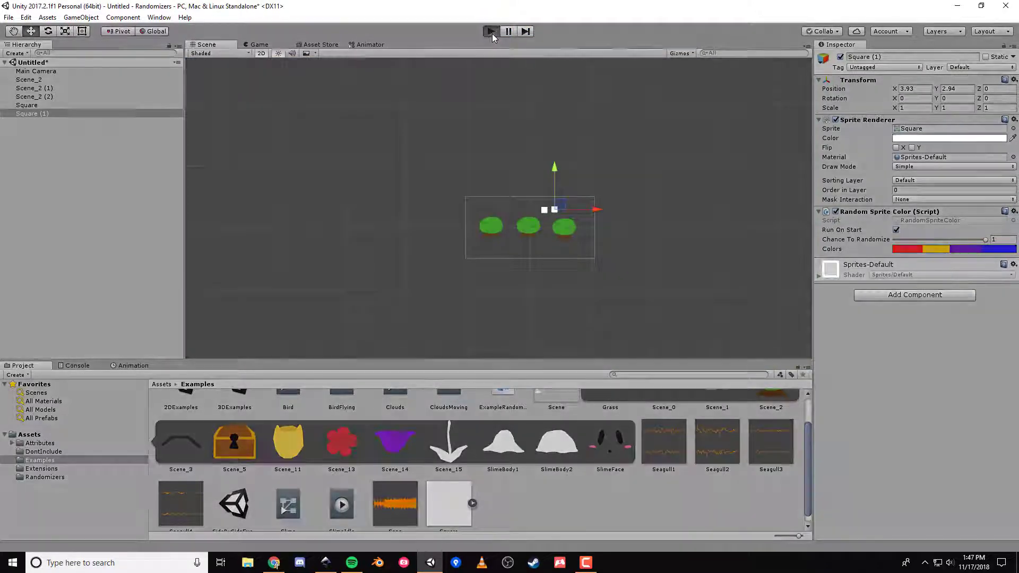
{"action": "key", "text": "ctrl+p"}
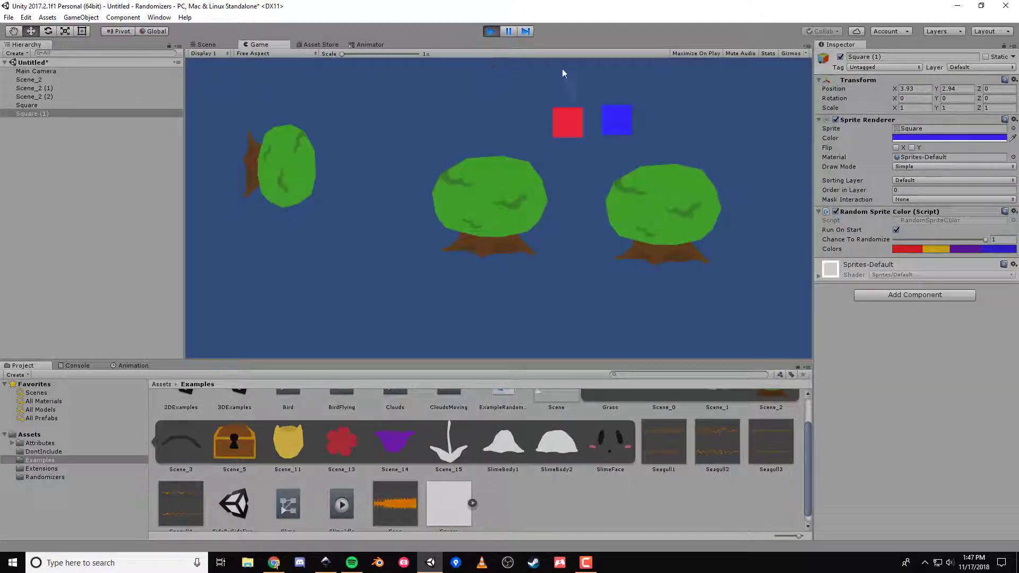
{"action": "left_click", "coordinate": [491, 31]}
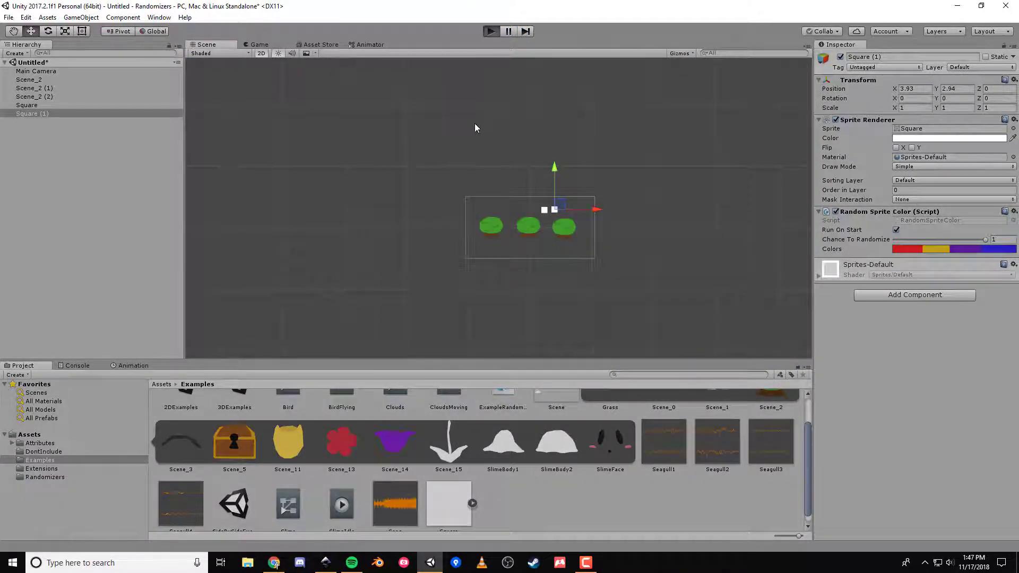
{"action": "key", "text": "ctrl+p"}
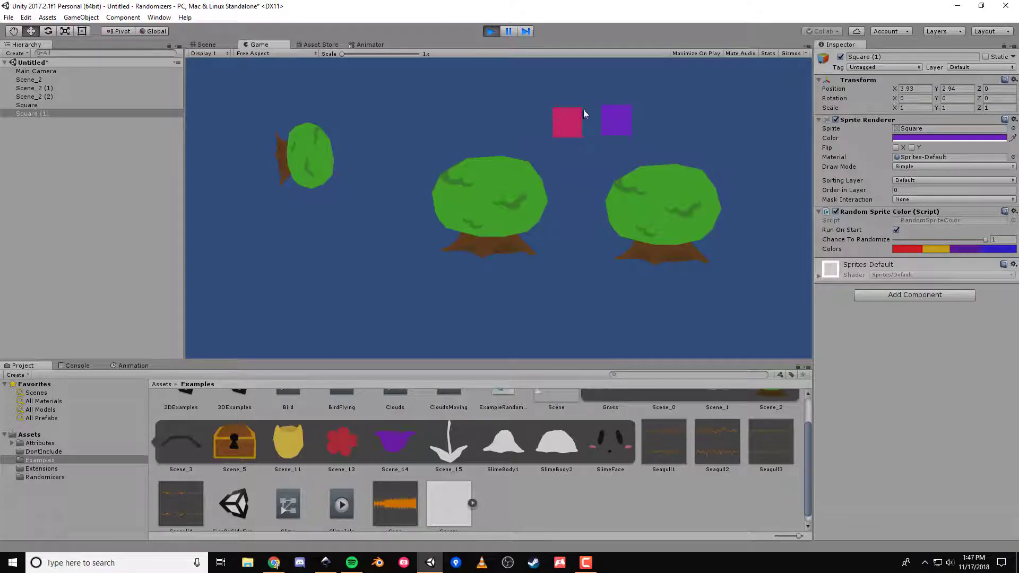
{"action": "left_click", "coordinate": [491, 32]}
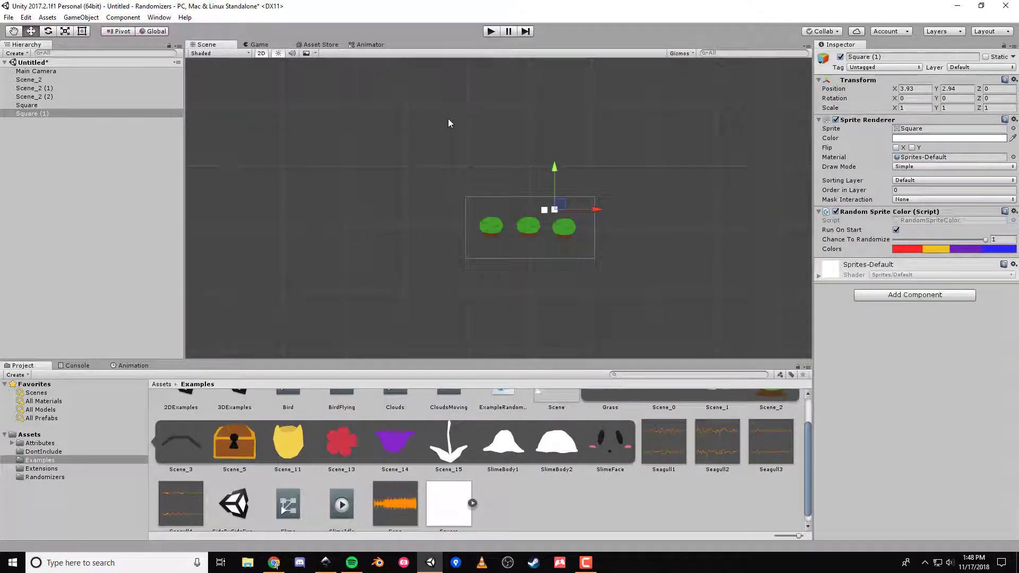
{"action": "left_click", "coordinate": [82, 175]}
{"action": "key", "text": "ctrl+n"}
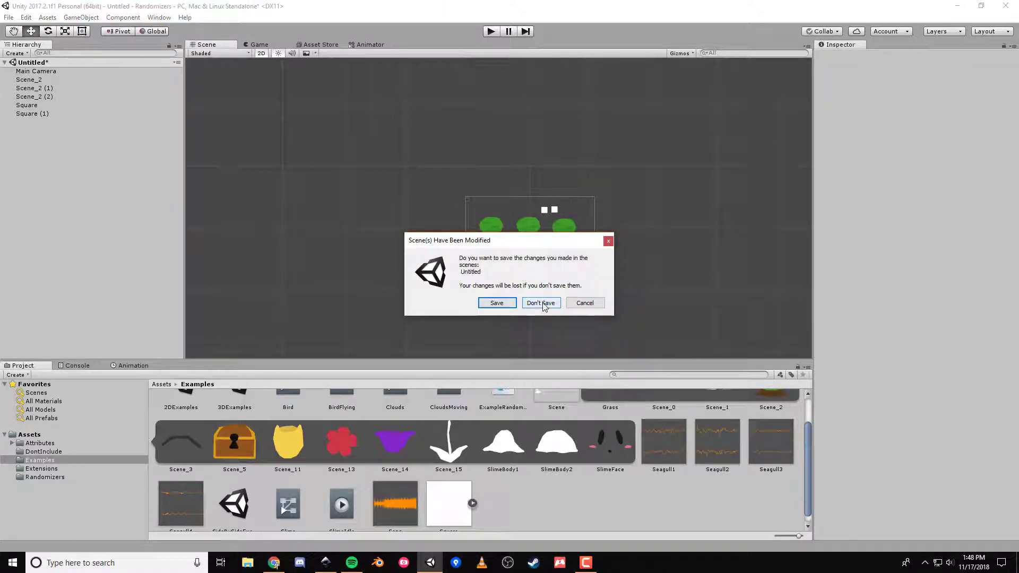
{"action": "left_click", "coordinate": [574, 306]}
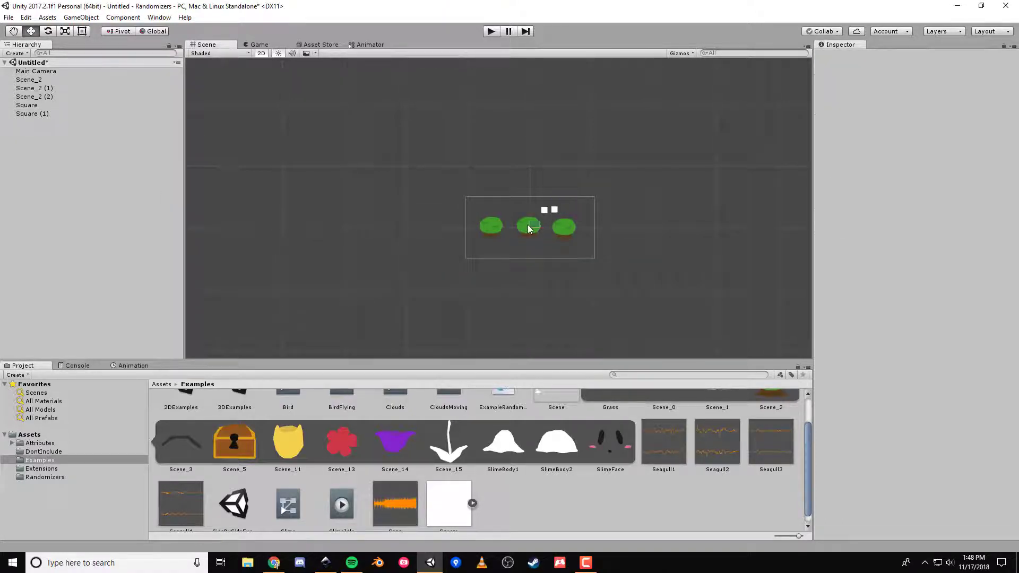
Step: Add the Random Sprite and Random Sprite Flip components to the middle tree, Scene_2 (1)
{"action": "left_click", "coordinate": [530, 226]}
{"action": "left_click", "coordinate": [895, 251]}
{"action": "type", "text": "spri"}
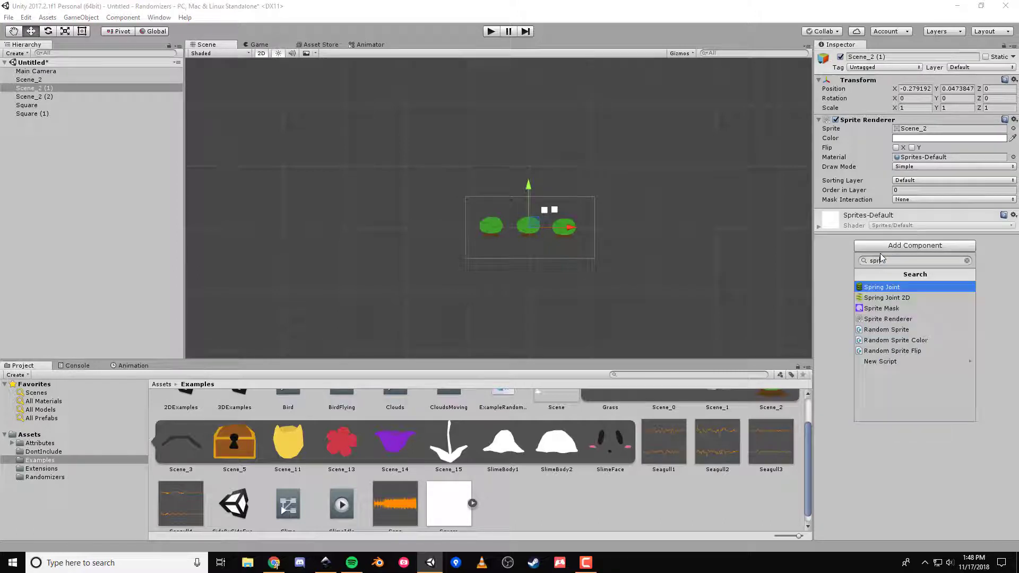
{"action": "left_click", "coordinate": [907, 330]}
{"action": "left_click", "coordinate": [918, 304]}
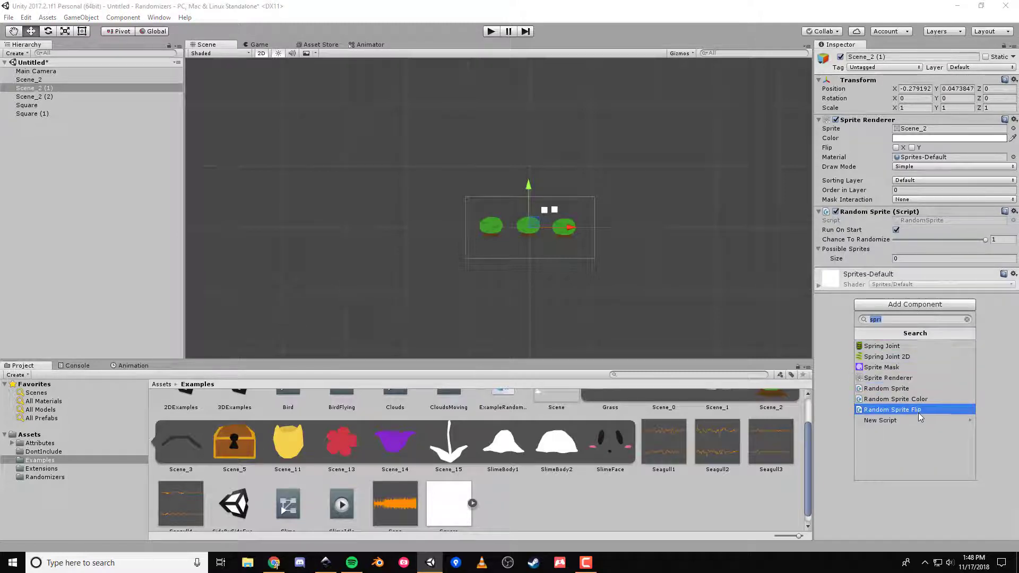
{"action": "left_click", "coordinate": [923, 410]}
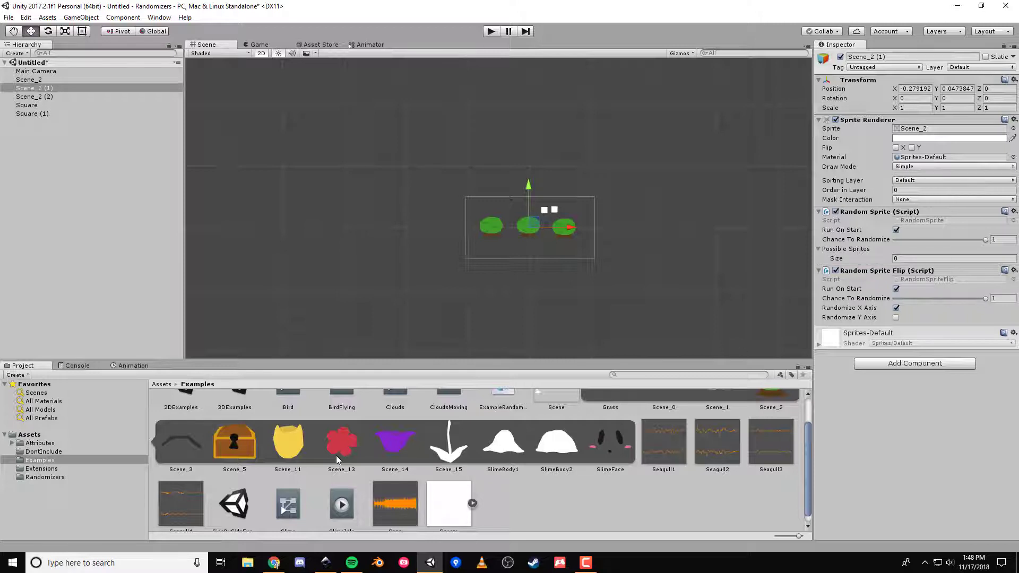
Step: Add the sprites Scene_5, Scene_2 and Scene_0 to the Possible Sprites of the middle tree's Random Sprite component
{"action": "scroll", "coordinate": [336, 455], "scroll_direction": "up", "scroll_amount": 2}
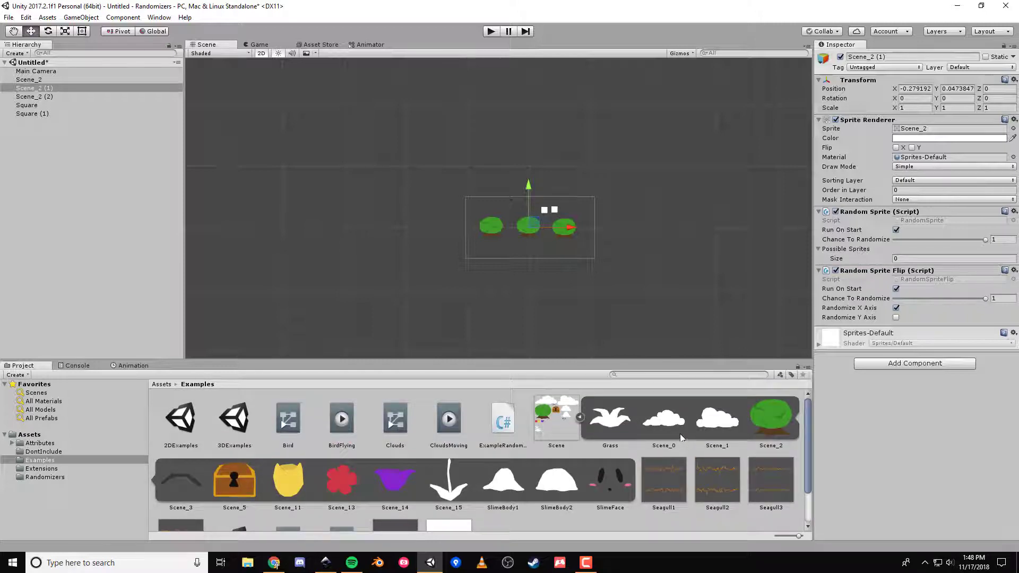
{"action": "left_click_drag", "start_coordinate": [241, 481], "coordinate": [859, 253]}
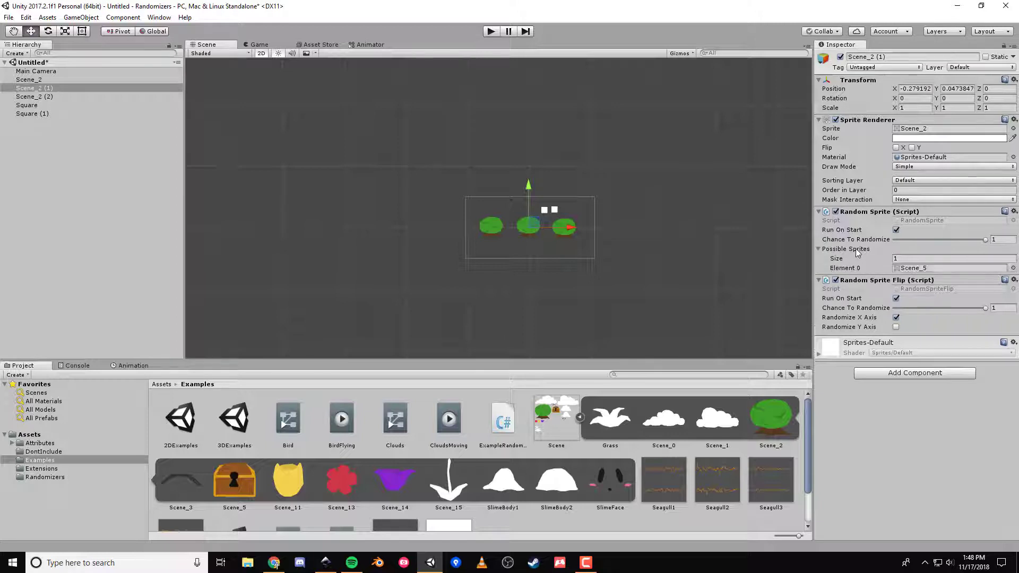
{"action": "left_click_drag", "start_coordinate": [771, 420], "coordinate": [863, 263]}
{"action": "left_click_drag", "start_coordinate": [668, 427], "coordinate": [864, 255]}
Step: Run and stop the scene repeatedly to check the middle tree's random sprite and horizontal flip
{"action": "left_click", "coordinate": [489, 31]}
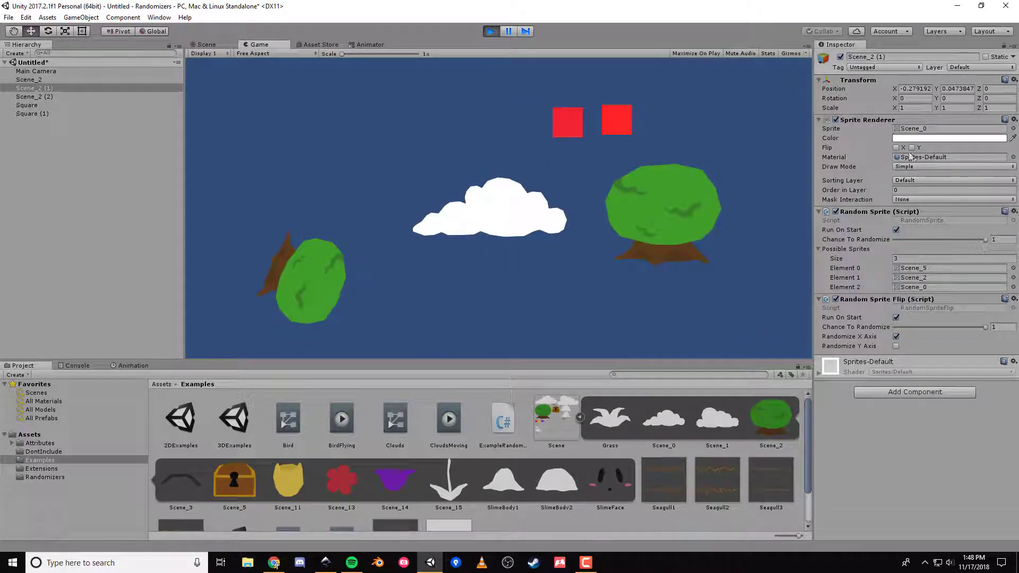
{"action": "left_click", "coordinate": [491, 31]}
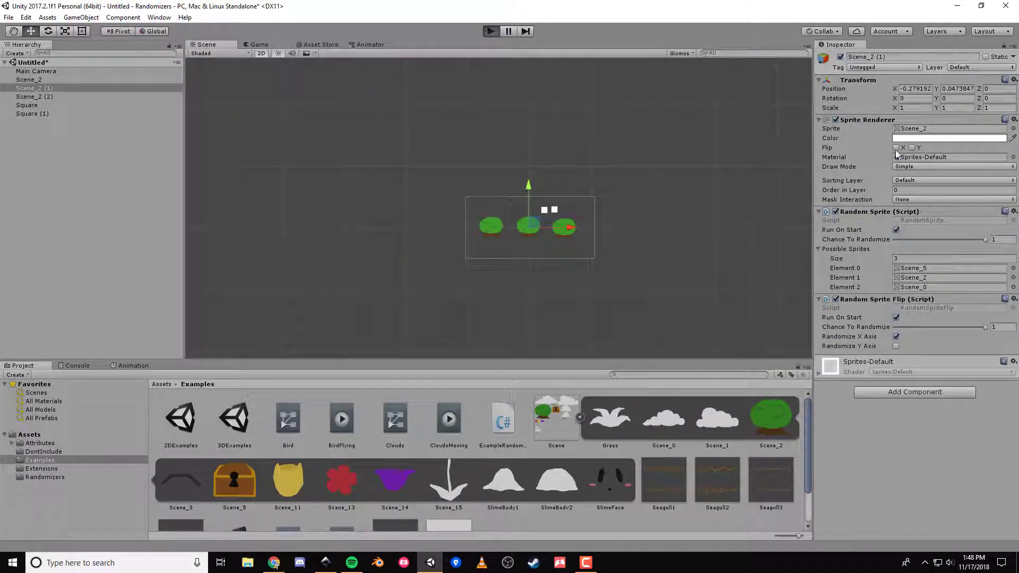
{"action": "key", "text": "ctrl+p"}
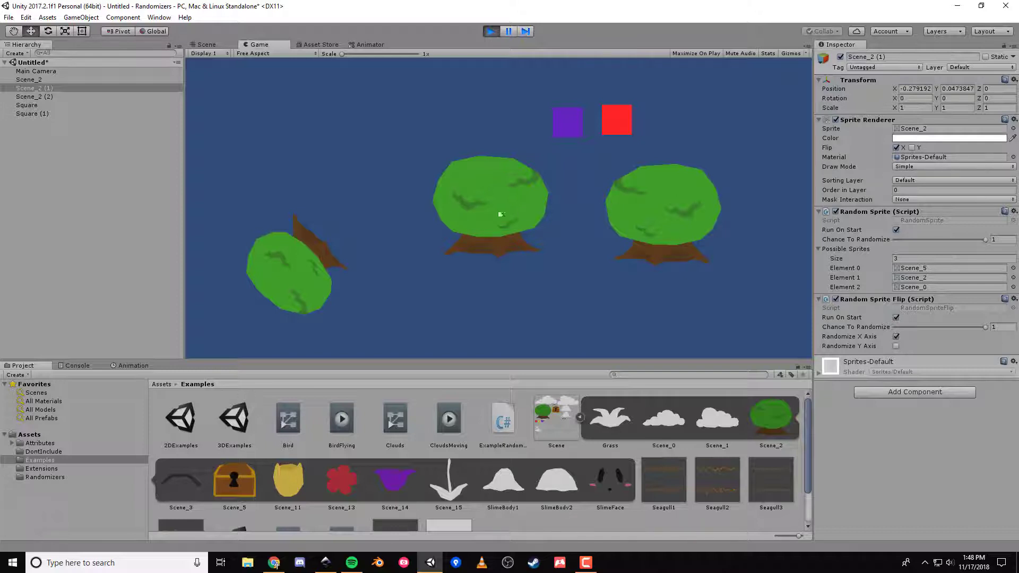
{"action": "left_click", "coordinate": [491, 31]}
{"action": "left_click", "coordinate": [491, 32]}
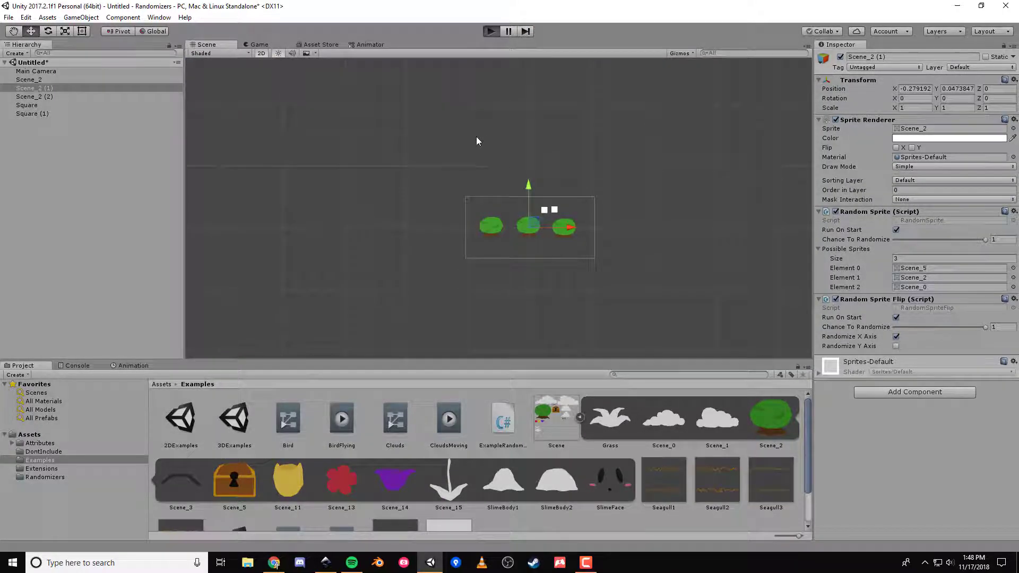
{"action": "left_click", "coordinate": [490, 32]}
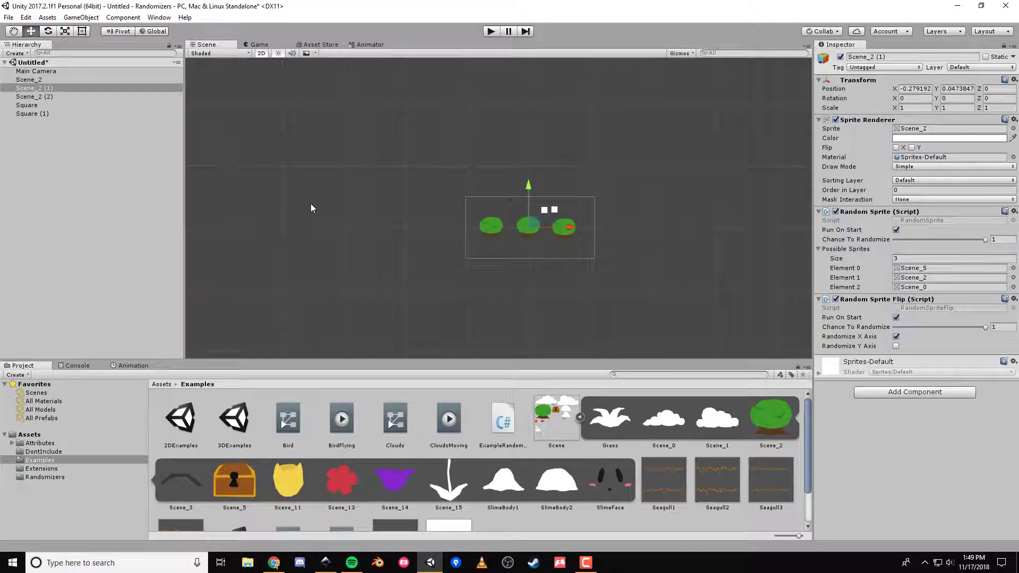
Step: Start a new scene without saving the current one and add a 3D cube to it
{"action": "key", "text": "ctrl+n"}
{"action": "left_click", "coordinate": [541, 303]}
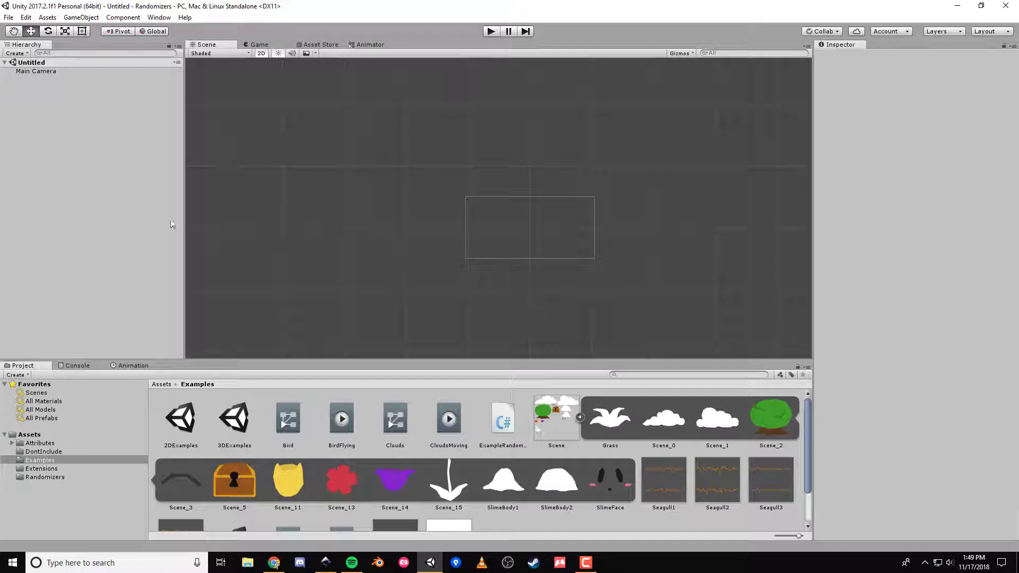
{"action": "left_click", "coordinate": [80, 16]}
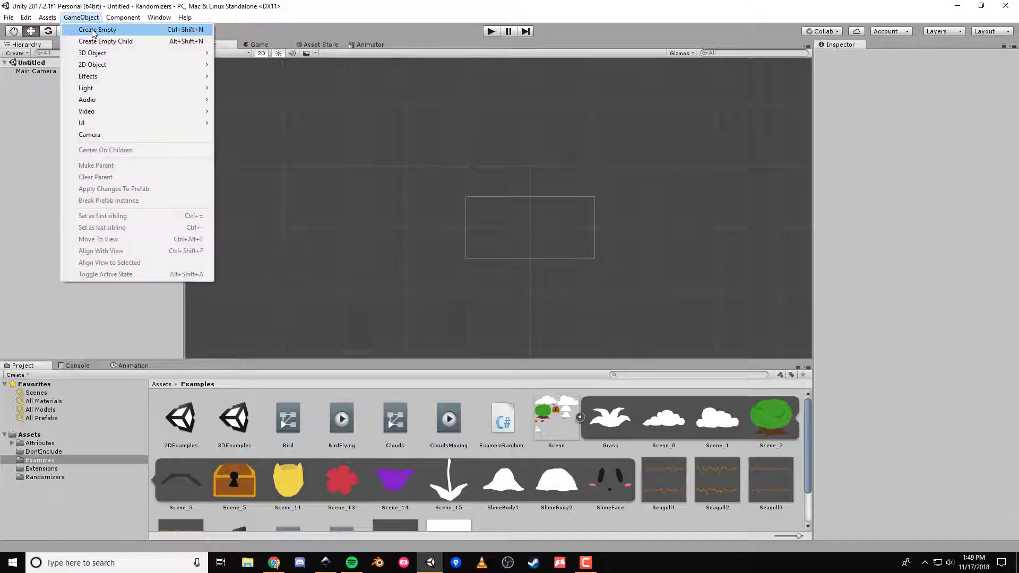
{"action": "mouse_move", "coordinate": [112, 53]}
{"action": "left_click", "coordinate": [228, 53]}
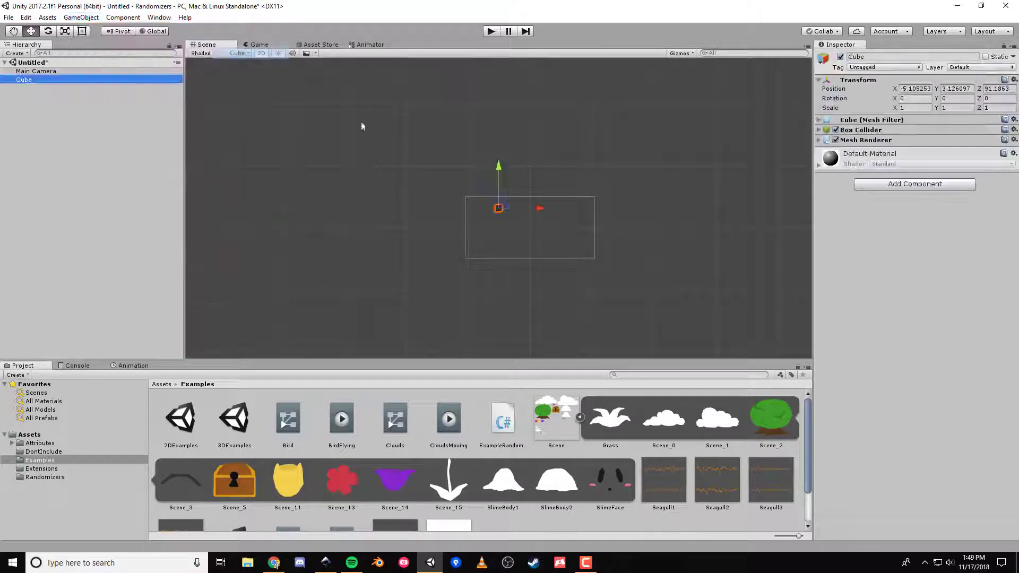
Step: Move the cube to about X 0.75, Y -0.66 and switch the Scene view from 2D to 3D perspective
{"action": "left_click", "coordinate": [261, 54]}
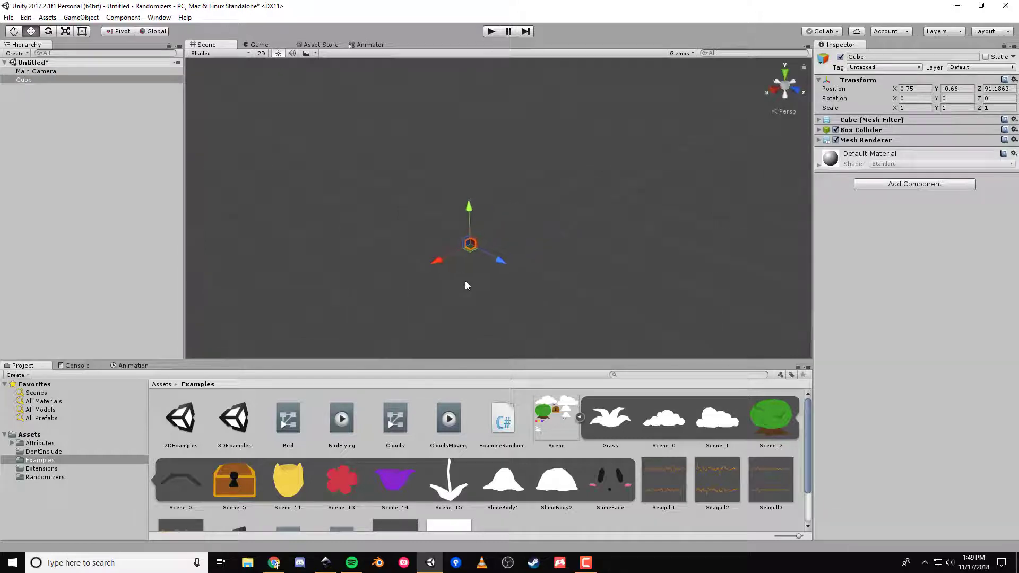
{"action": "scroll", "coordinate": [462, 278], "scroll_direction": "up", "scroll_amount": 5}
{"action": "right_click_drag", "start_coordinate": [462, 279], "coordinate": [554, 197]}
{"action": "middle_click_drag", "start_coordinate": [555, 197], "coordinate": [692, 184]}
{"action": "right_click_drag", "start_coordinate": [691, 184], "coordinate": [646, 205]}
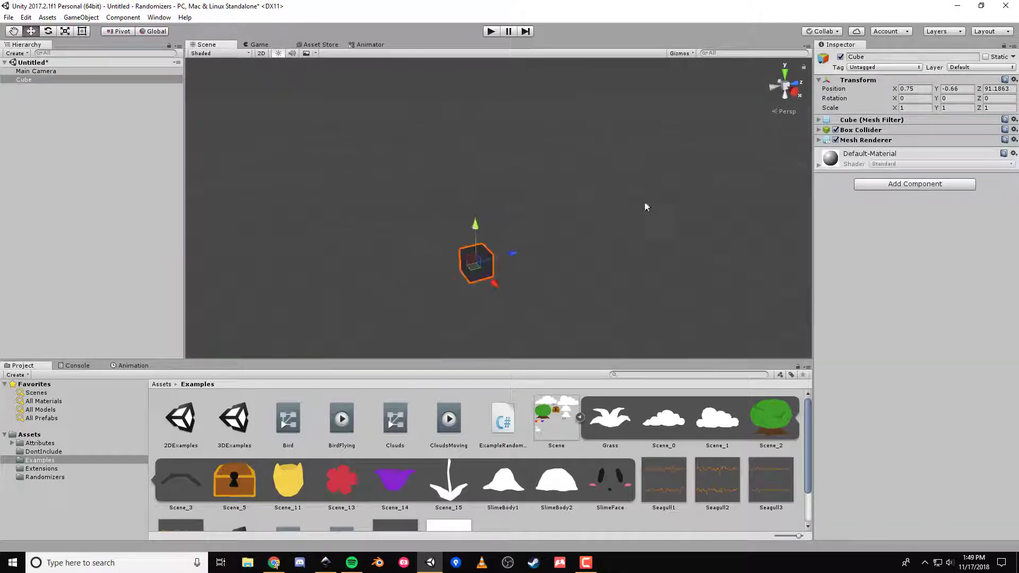
{"action": "scroll", "coordinate": [646, 205], "scroll_direction": "down", "scroll_amount": 3}
Step: Add a directional light to the scene beside the cube
{"action": "left_click", "coordinate": [81, 17]}
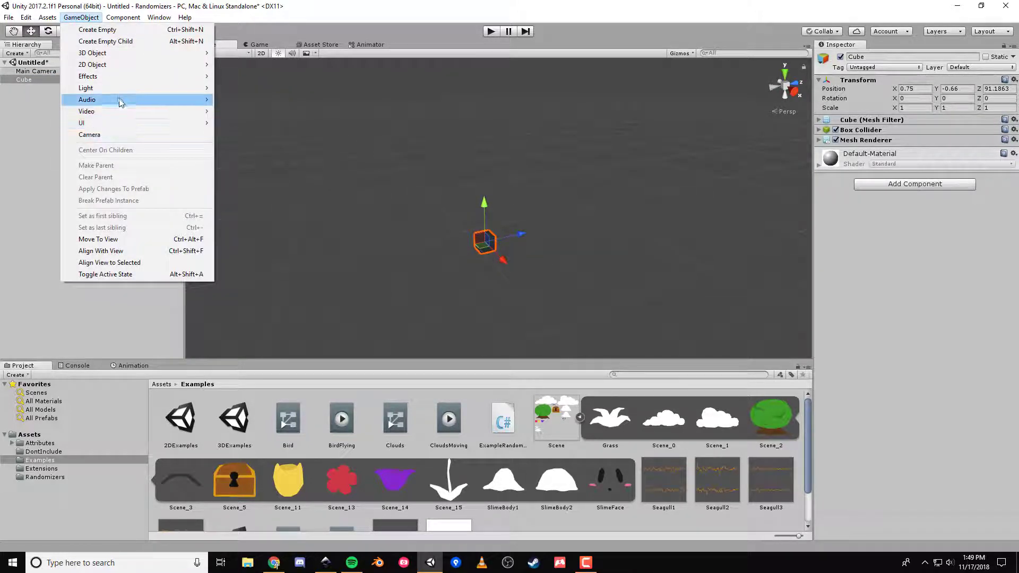
{"action": "mouse_move", "coordinate": [127, 89]}
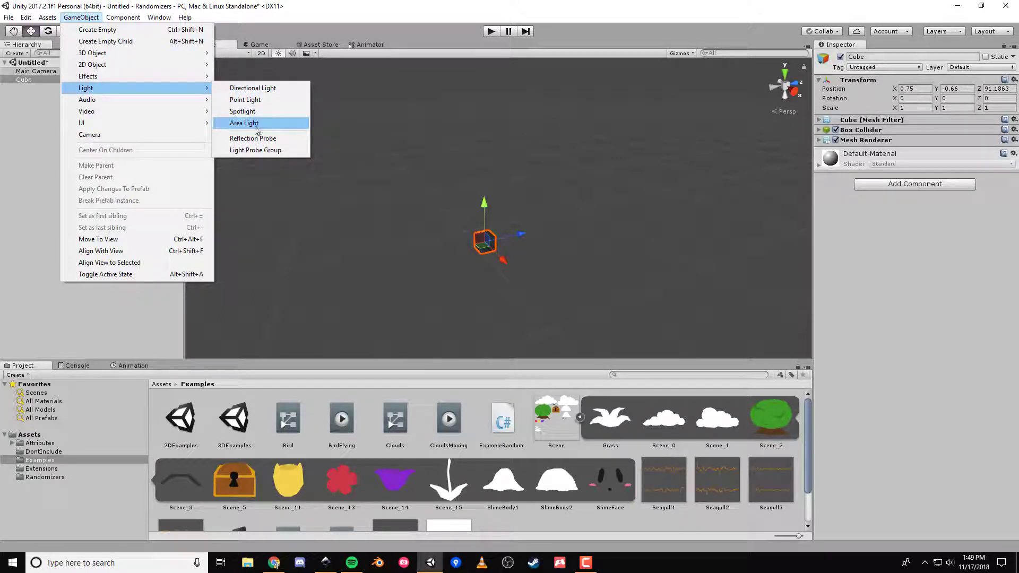
{"action": "left_click", "coordinate": [259, 88]}
{"action": "middle_click_drag", "start_coordinate": [480, 181], "coordinate": [536, 208]}
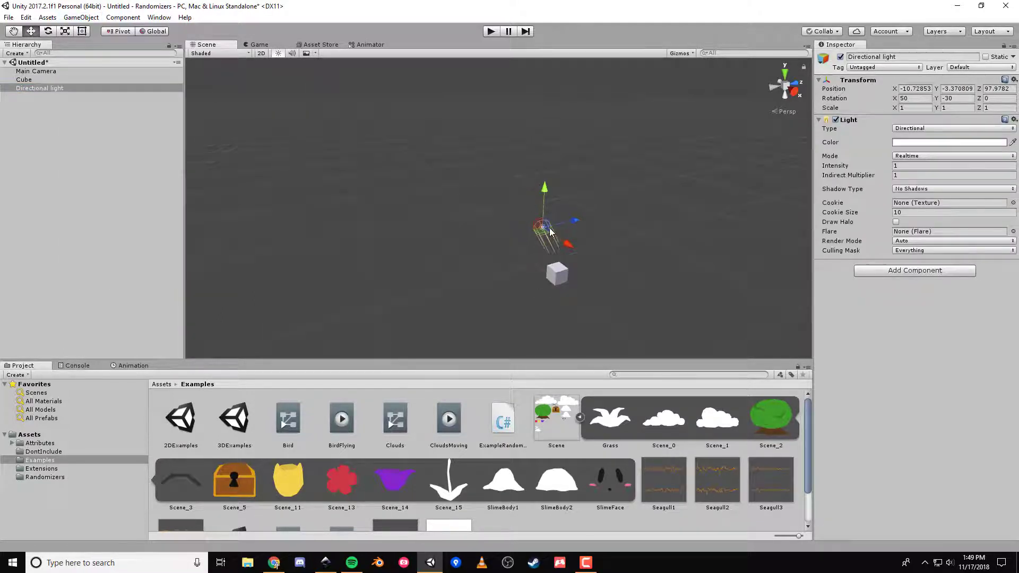
Step: Add the Random Light Color component to the directional light
{"action": "left_click", "coordinate": [891, 273]}
{"action": "type", "text": "light"}
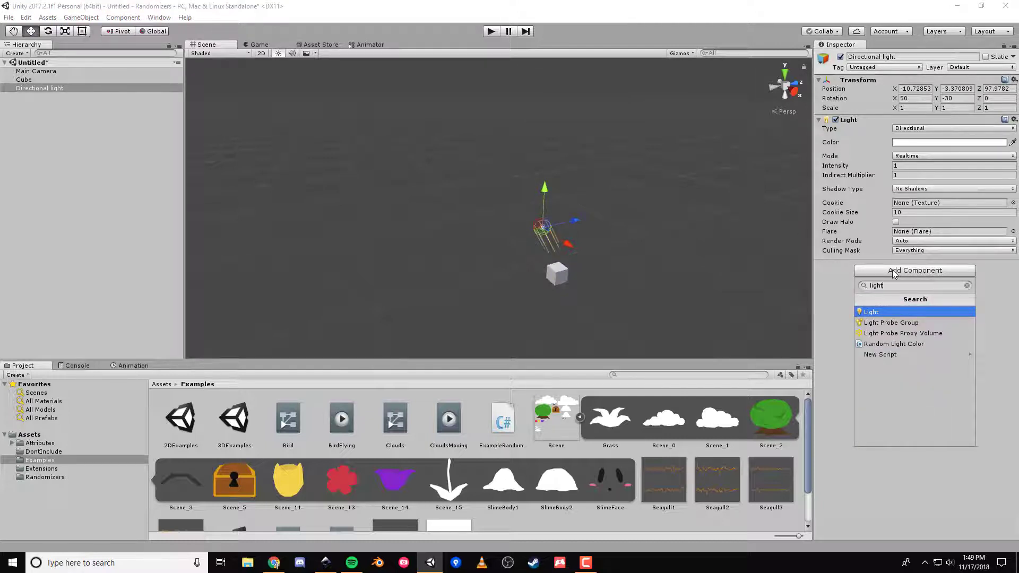
{"action": "key", "text": "Down"}
{"action": "key", "text": "Down"}
{"action": "key", "text": "Down"}
{"action": "key", "text": "Return"}
Step: Set the Random Light Color gradient to the preset running from green through blue and pink to orange
{"action": "left_click", "coordinate": [901, 303]}
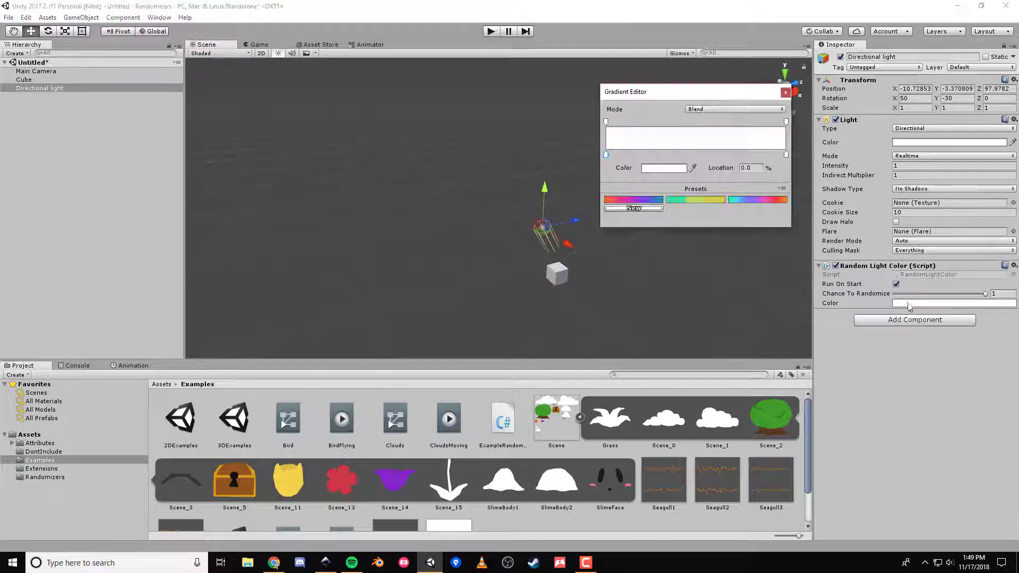
{"action": "left_click", "coordinate": [753, 202]}
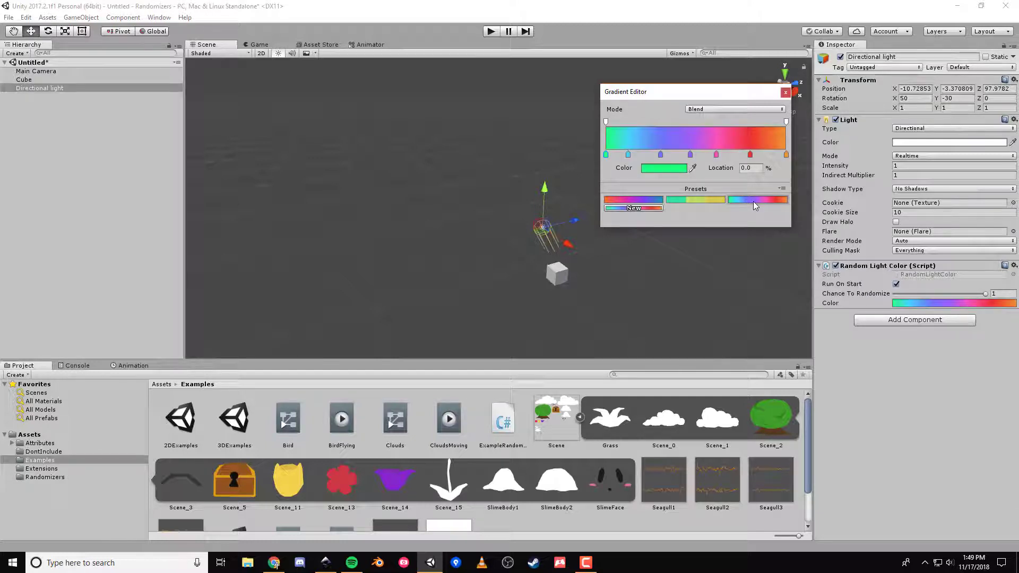
{"action": "left_click", "coordinate": [785, 92]}
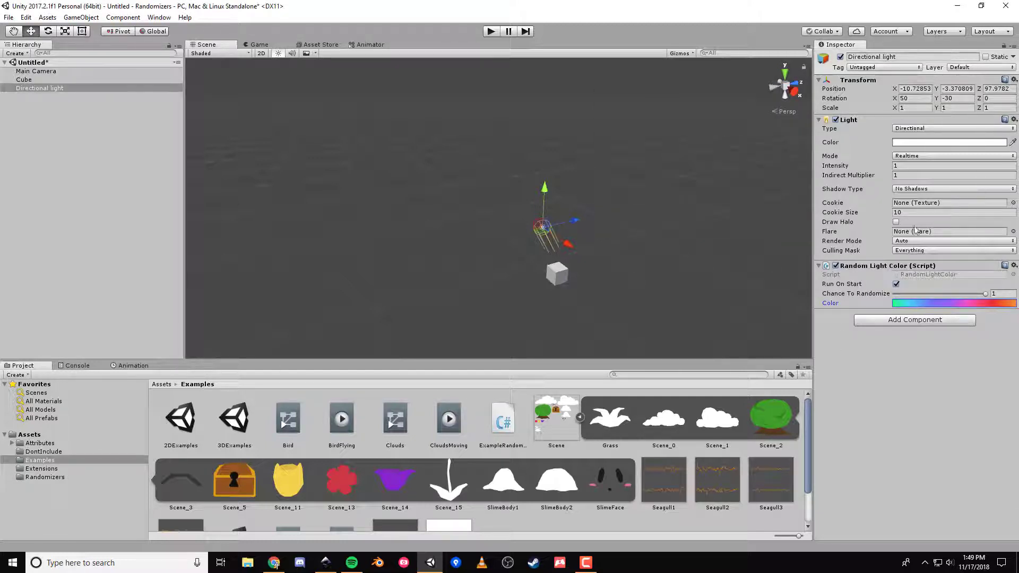
Step: Try an intensity of 20 on the directional light and inspect the cube's lighting
{"action": "left_click", "coordinate": [901, 166]}
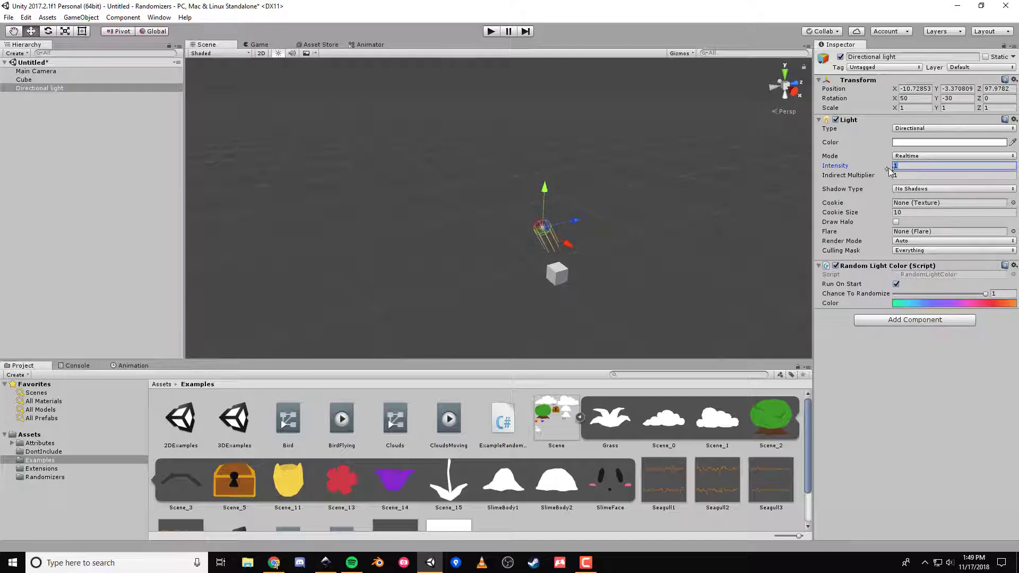
{"action": "type", "text": "20"}
{"action": "left_click_drag", "start_coordinate": [514, 172], "coordinate": [592, 241], "text": "alt"}
{"action": "left_click", "coordinate": [537, 275]}
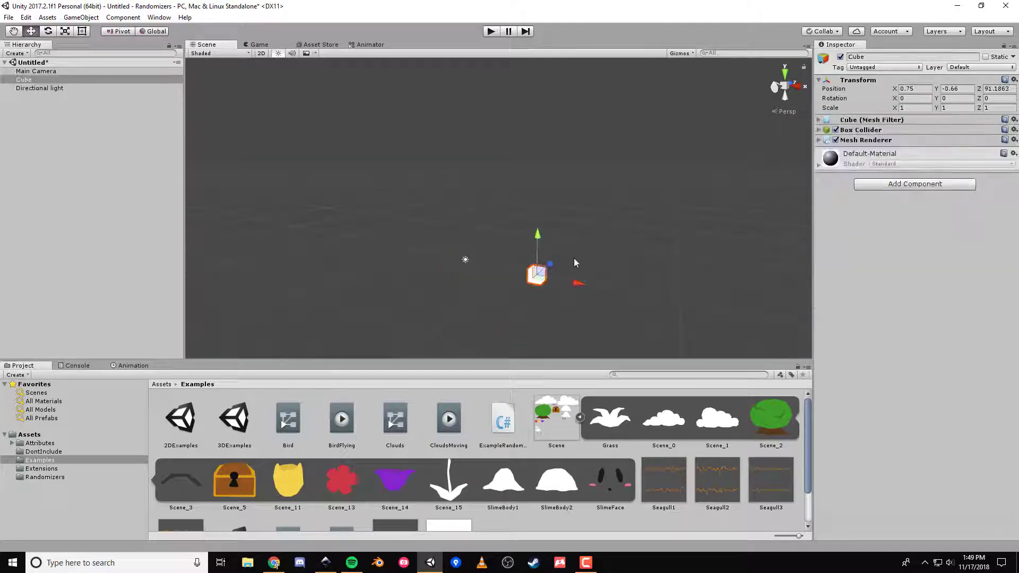
Step: Set the directional light's intensity to 5
{"action": "left_click", "coordinate": [462, 260]}
{"action": "left_click", "coordinate": [925, 165]}
{"action": "type", "text": "5"}
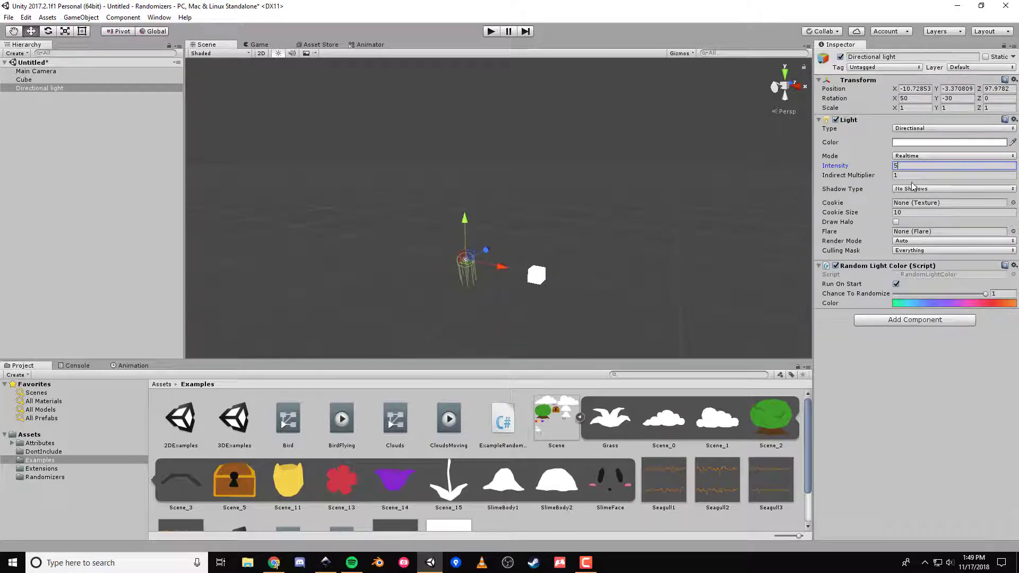
Step: Check how the cube appears in the Game view, then return to the Scene view
{"action": "left_click", "coordinate": [537, 275]}
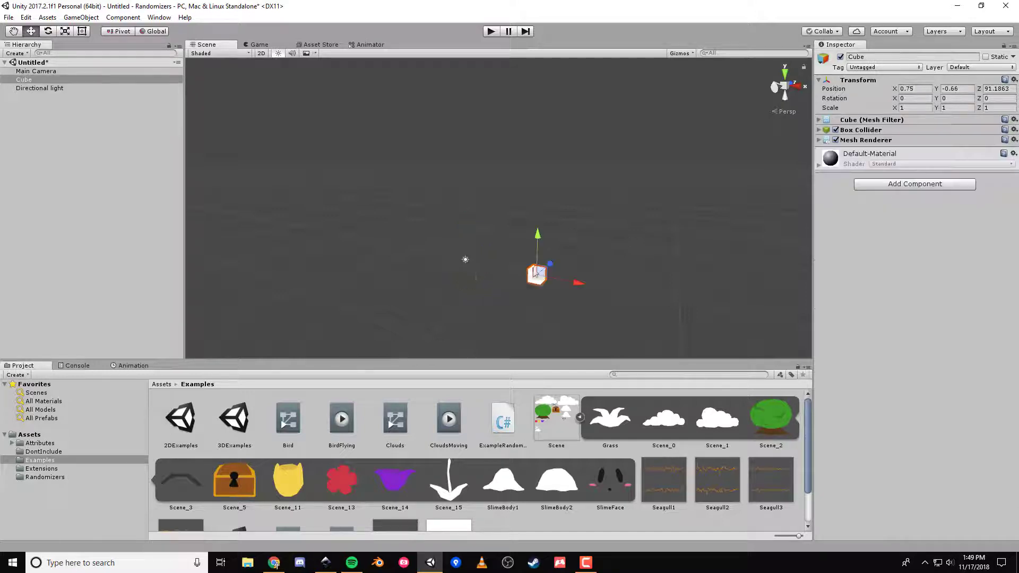
{"action": "left_click", "coordinate": [880, 184]}
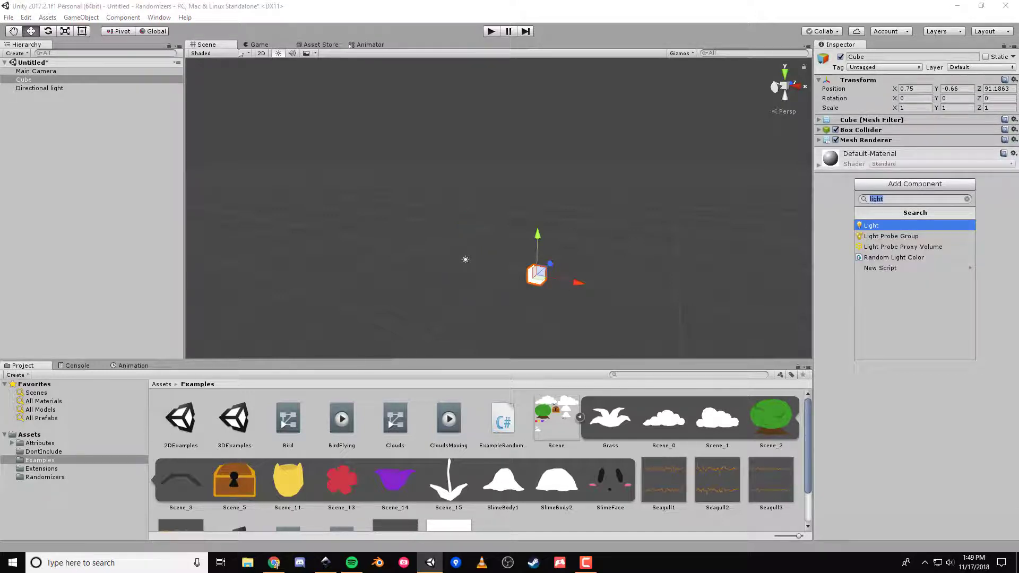
{"action": "left_click", "coordinate": [260, 45]}
{"action": "left_click", "coordinate": [207, 45]}
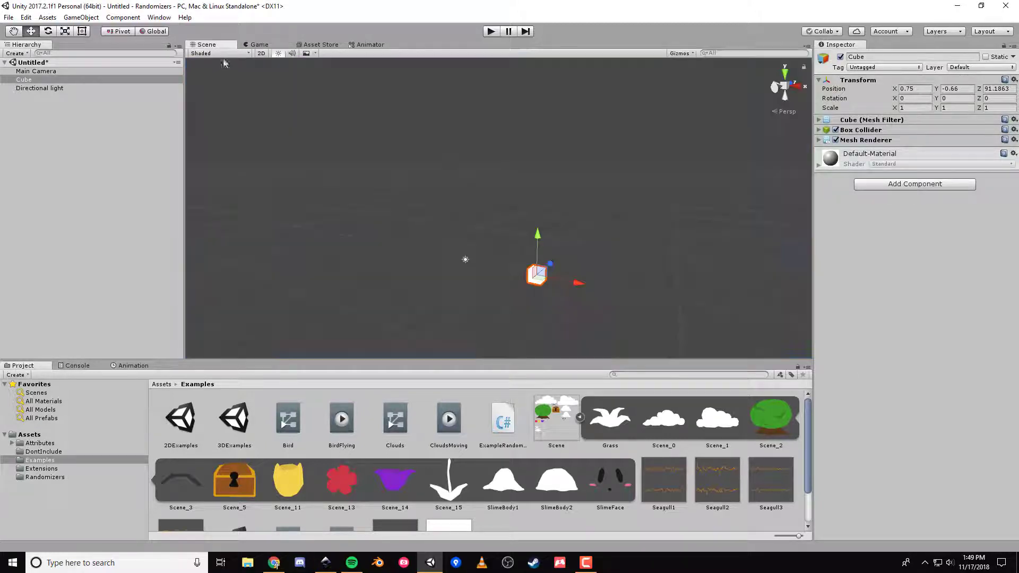
Step: Switch the Main Camera's projection to Perspective
{"action": "left_click", "coordinate": [45, 71]}
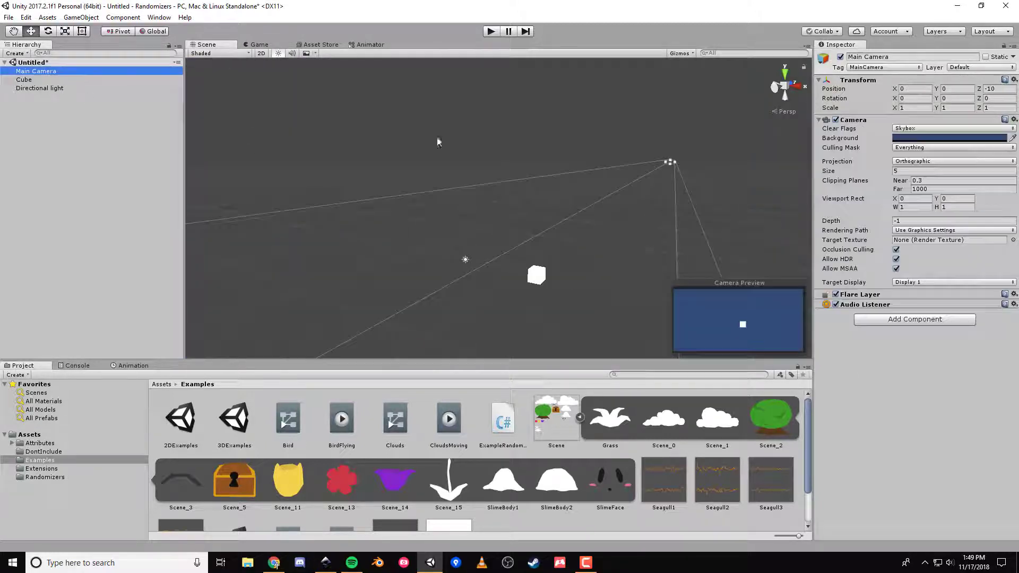
{"action": "left_click", "coordinate": [925, 161]}
{"action": "left_click", "coordinate": [927, 173]}
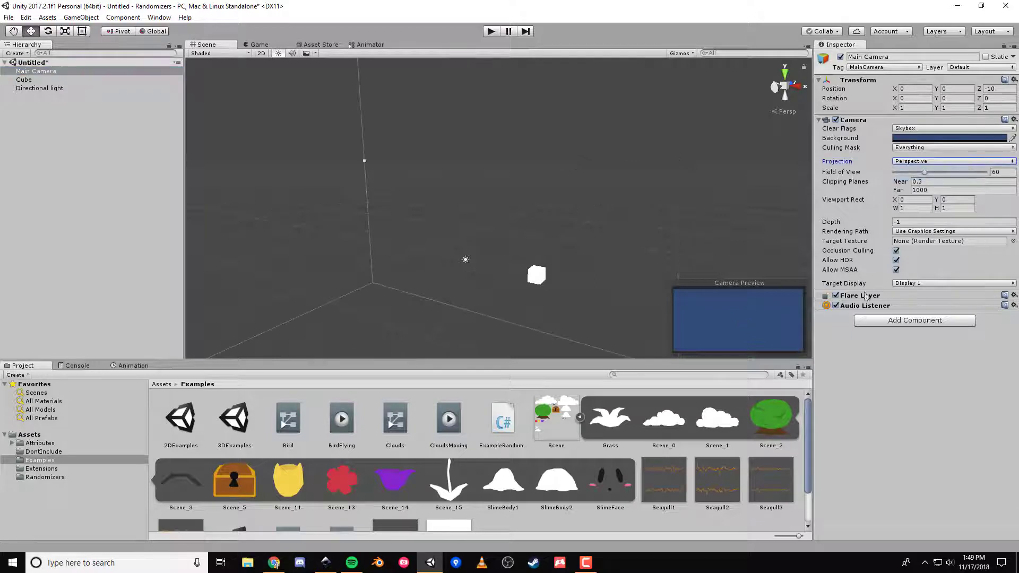
Step: Set the position of both the cube and the directional light to X 0, Y 0, Z 0
{"action": "scroll", "coordinate": [540, 160], "scroll_direction": "down", "scroll_amount": 3}
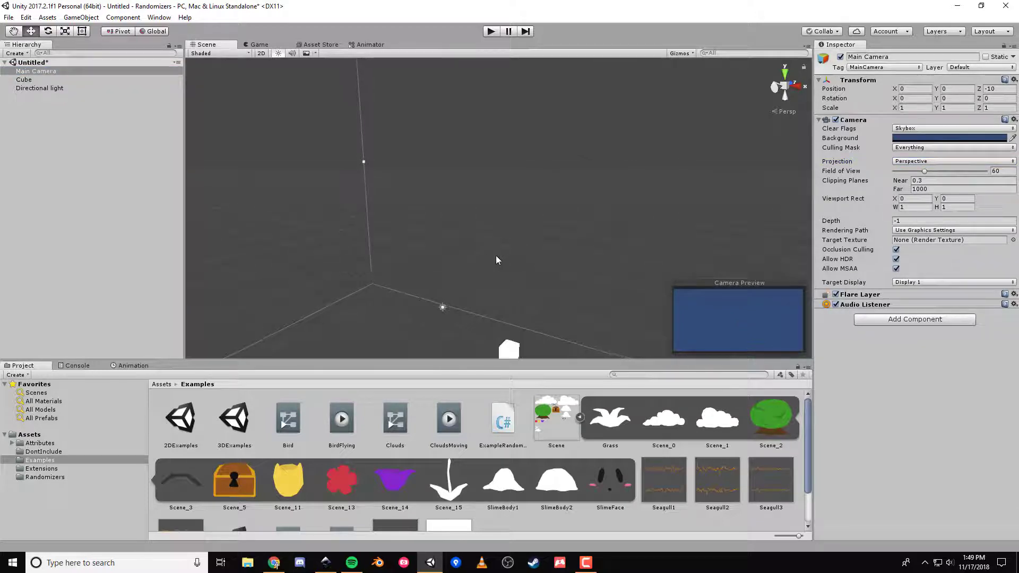
{"action": "left_click", "coordinate": [502, 269]}
{"action": "left_click", "coordinate": [469, 271], "text": "shift"}
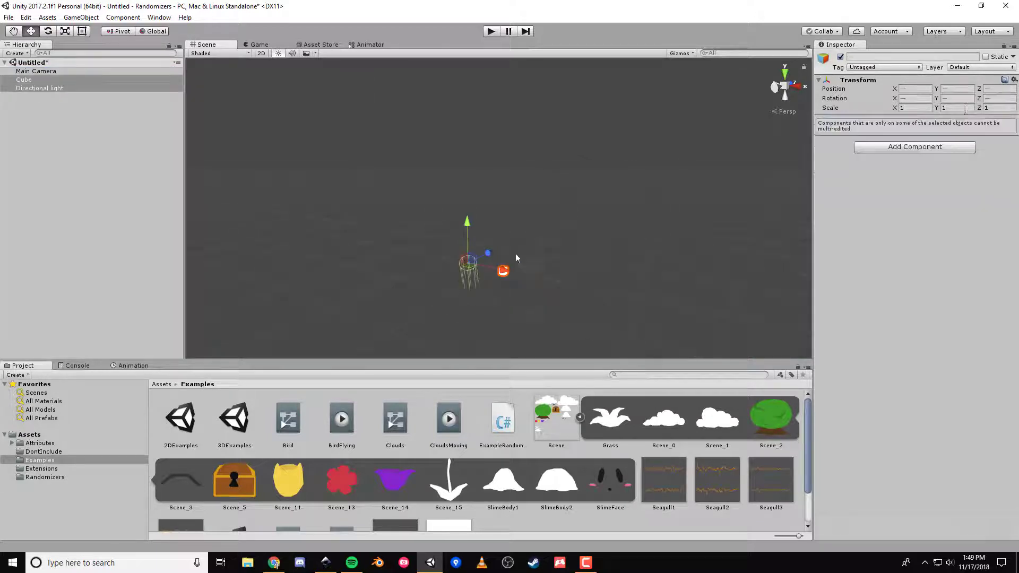
{"action": "left_click", "coordinate": [925, 89]}
{"action": "type", "text": "0"}
{"action": "key", "text": "Tab"}
{"action": "type", "text": "0"}
{"action": "key", "text": "Tab"}
{"action": "type", "text": "0"}
{"action": "key", "text": "Tab"}
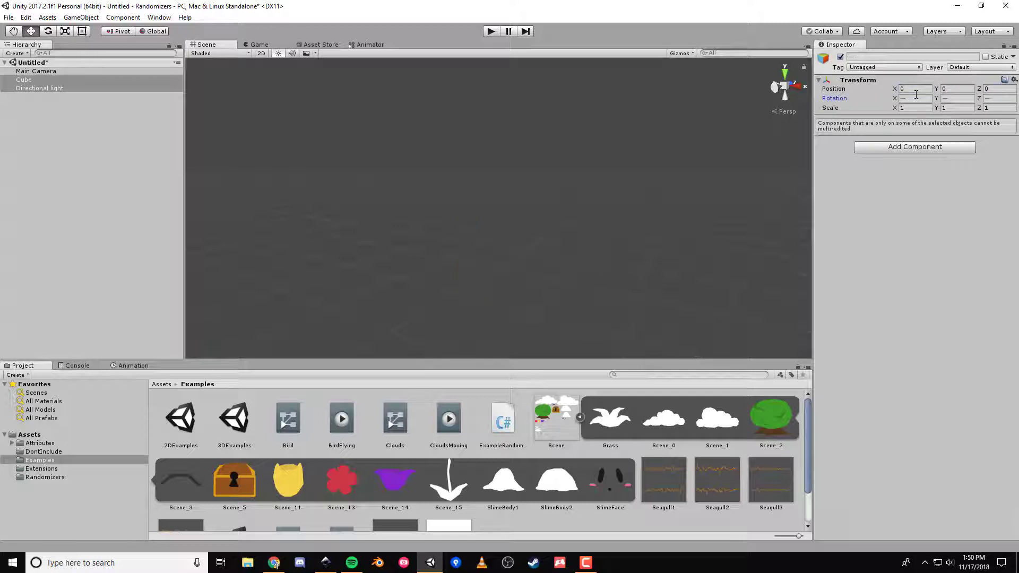
{"action": "left_click", "coordinate": [73, 107]}
Step: Focus the Scene view on the cube and check its framing in the Game view
{"action": "double_click", "coordinate": [42, 80]}
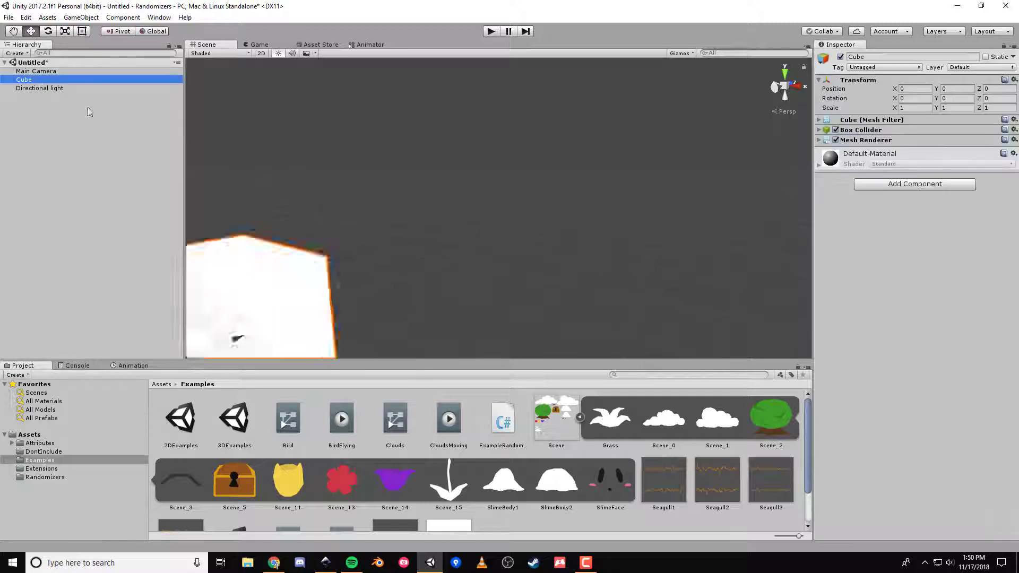
{"action": "left_click", "coordinate": [261, 44]}
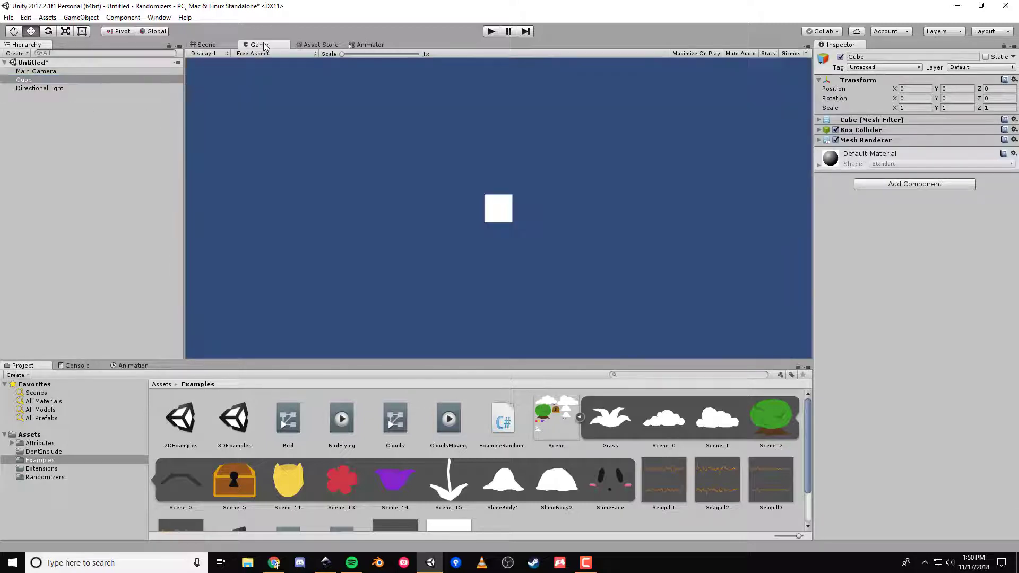
{"action": "left_click", "coordinate": [207, 45]}
Step: Move the cube to about X -3.59 and place a duplicate at about X 3.07, Z 1.17
{"action": "left_click_drag", "start_coordinate": [538, 213], "coordinate": [669, 210]}
{"action": "left_click", "coordinate": [35, 79]}
{"action": "key", "text": "ctrl+d"}
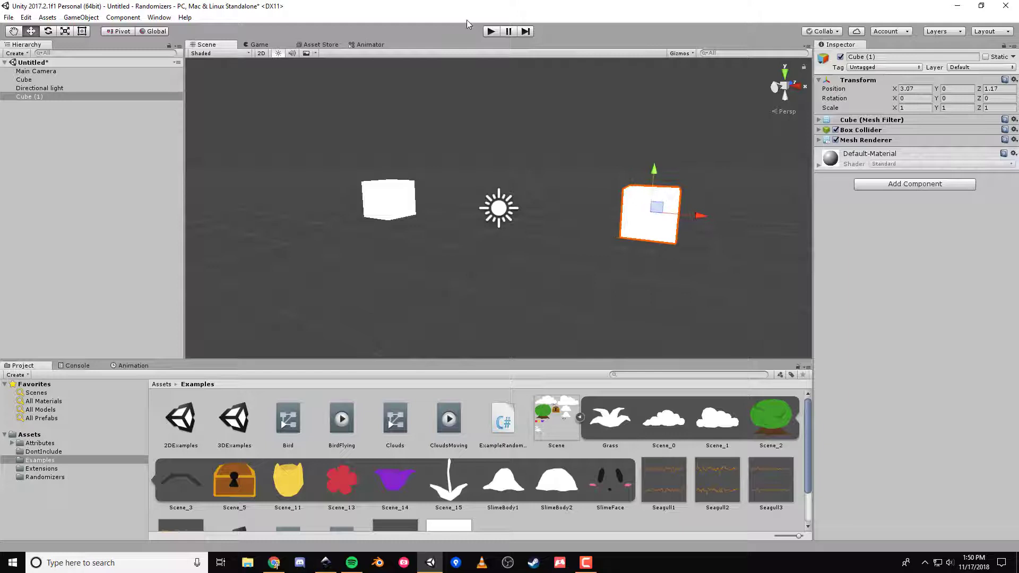
{"action": "left_click", "coordinate": [259, 44]}
{"action": "left_click", "coordinate": [216, 47]}
Step: Duplicate the cube at X -3.59 and place the copy centrally above the others at about X 0.04, Y 1.79
{"action": "left_click", "coordinate": [393, 196]}
{"action": "key", "text": "ctrl+d"}
{"action": "left_click_drag", "start_coordinate": [389, 162], "coordinate": [389, 94]}
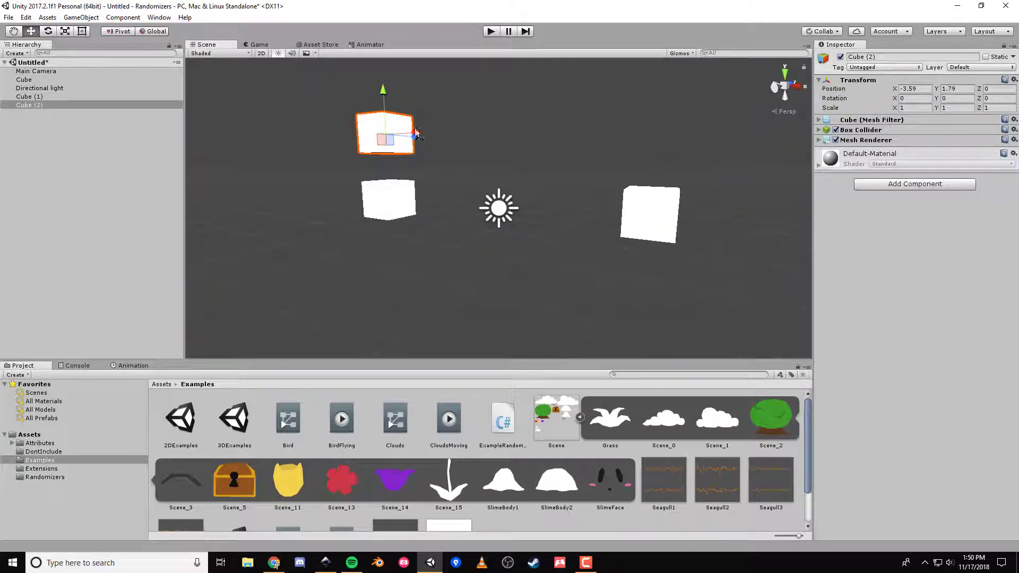
{"action": "left_click_drag", "start_coordinate": [424, 135], "coordinate": [512, 142]}
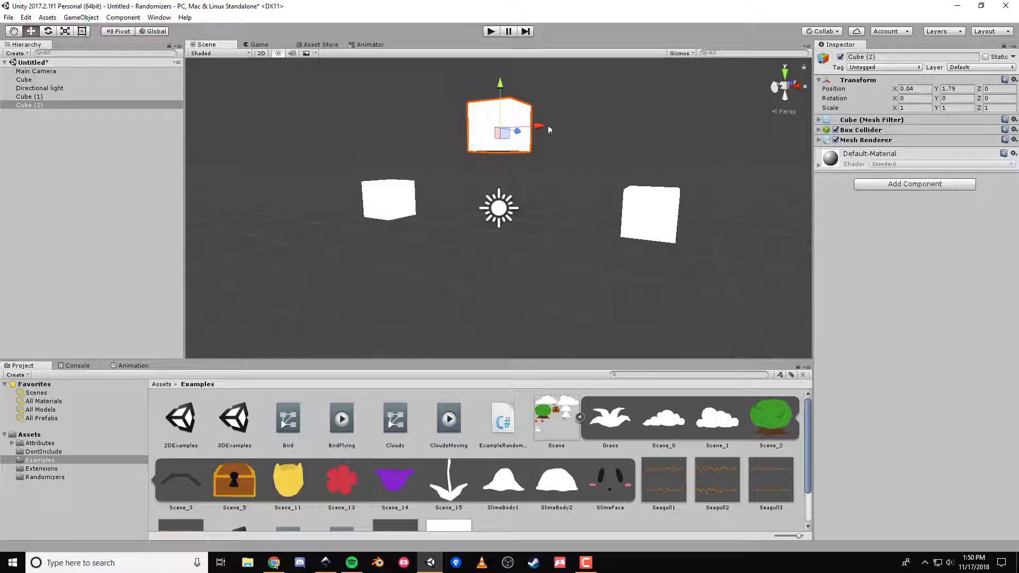
Step: Run and stop the scene twice to check the random light color on the cubes, then review the directional light's settings
{"action": "left_click", "coordinate": [491, 31]}
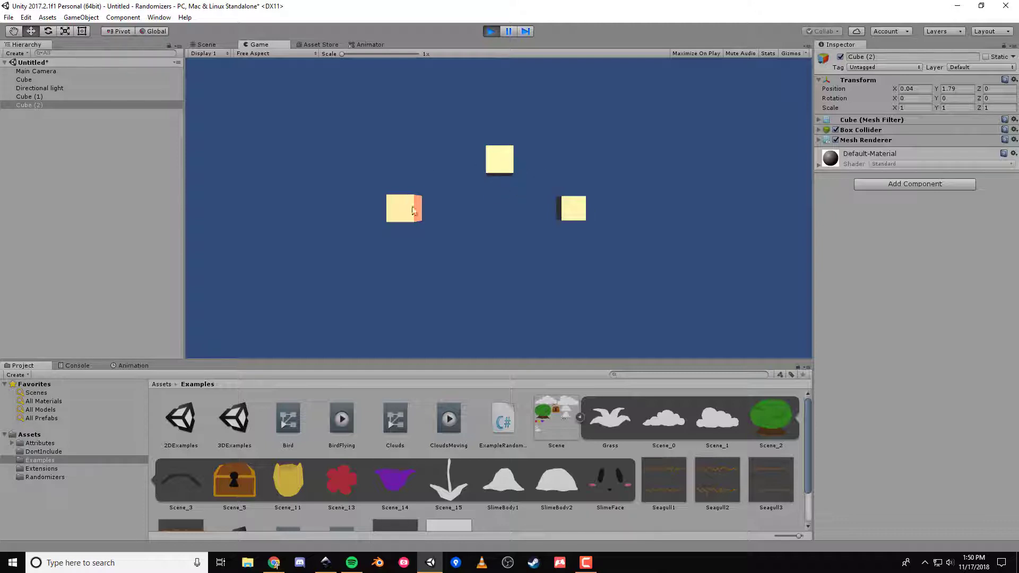
{"action": "left_click", "coordinate": [493, 33]}
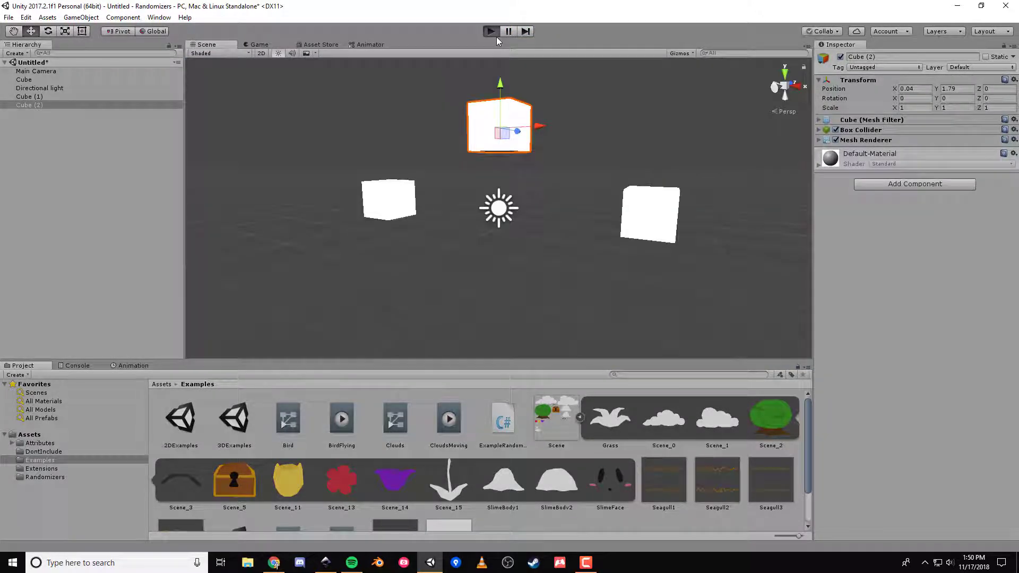
{"action": "left_click", "coordinate": [492, 31]}
{"action": "left_click", "coordinate": [492, 32]}
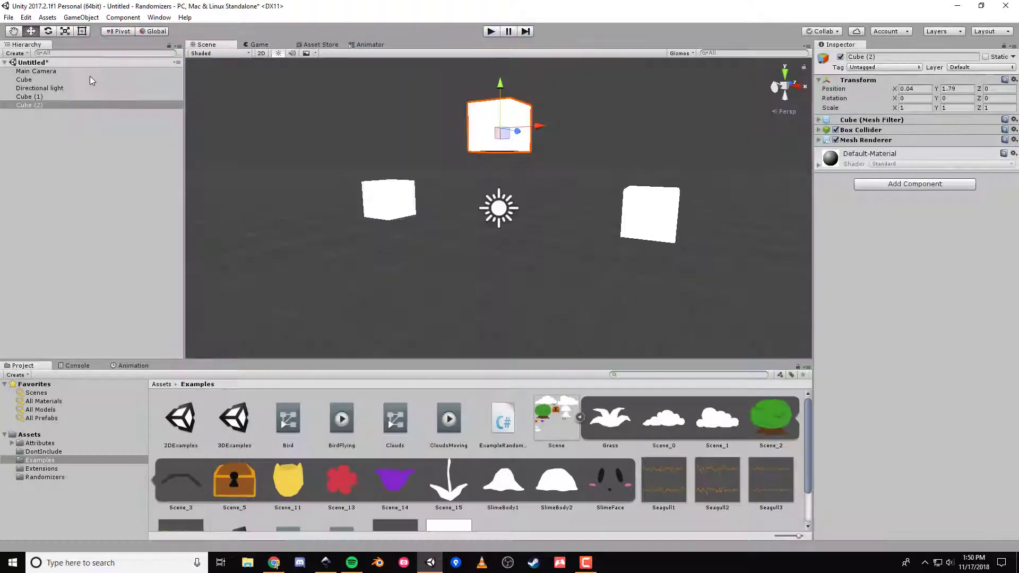
{"action": "left_click", "coordinate": [91, 86]}
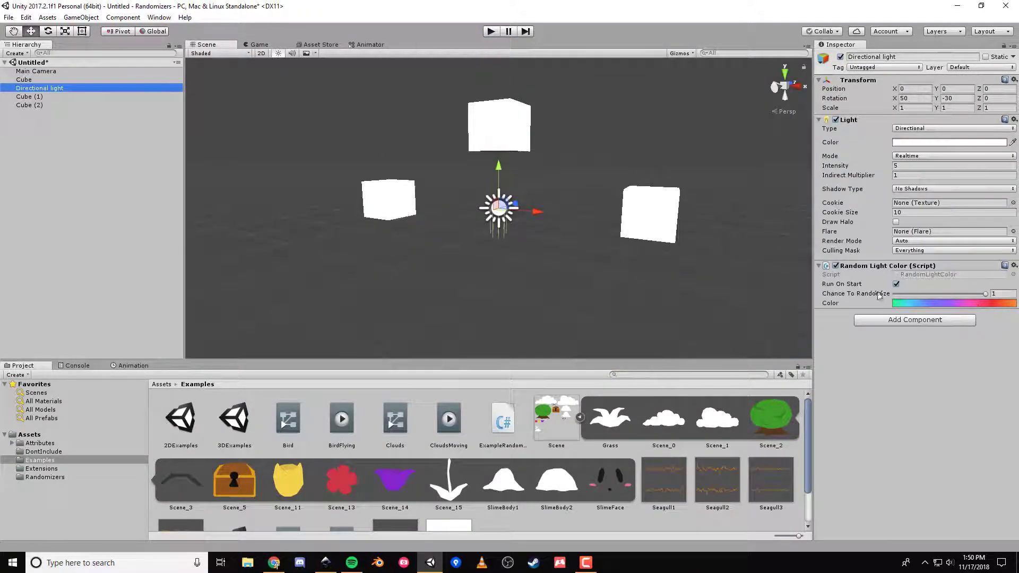
Step: Add the Random Camera Background Color component to the Main Camera
{"action": "left_click", "coordinate": [35, 71]}
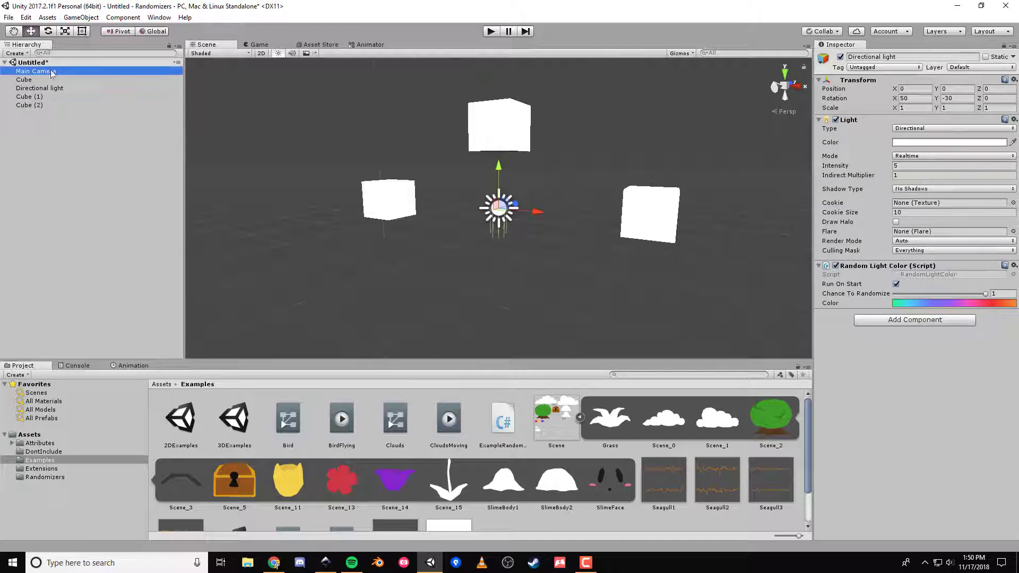
{"action": "left_click", "coordinate": [887, 319]}
{"action": "type", "text": "camer"}
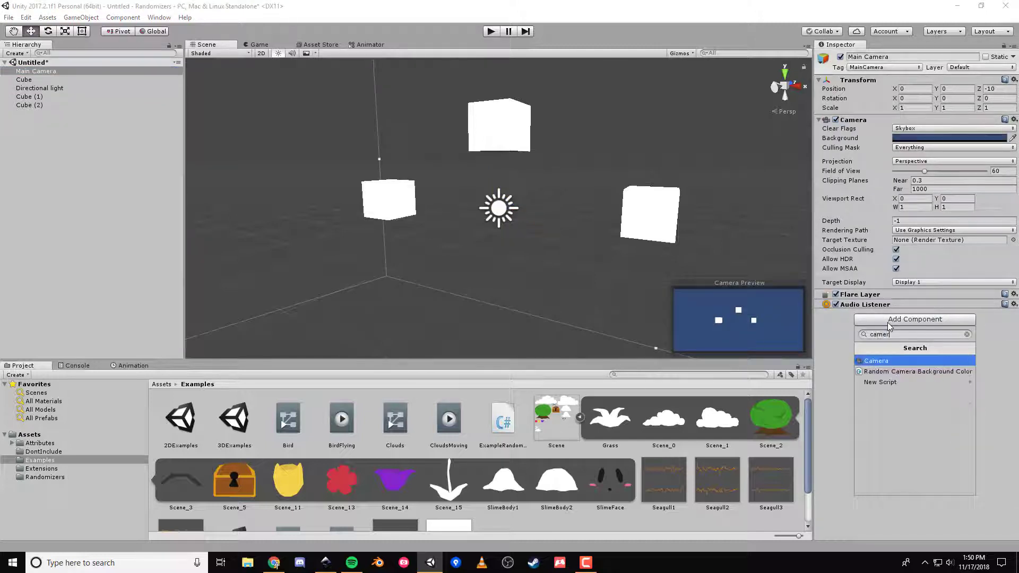
{"action": "key", "text": "Down"}
{"action": "key", "text": "Return"}
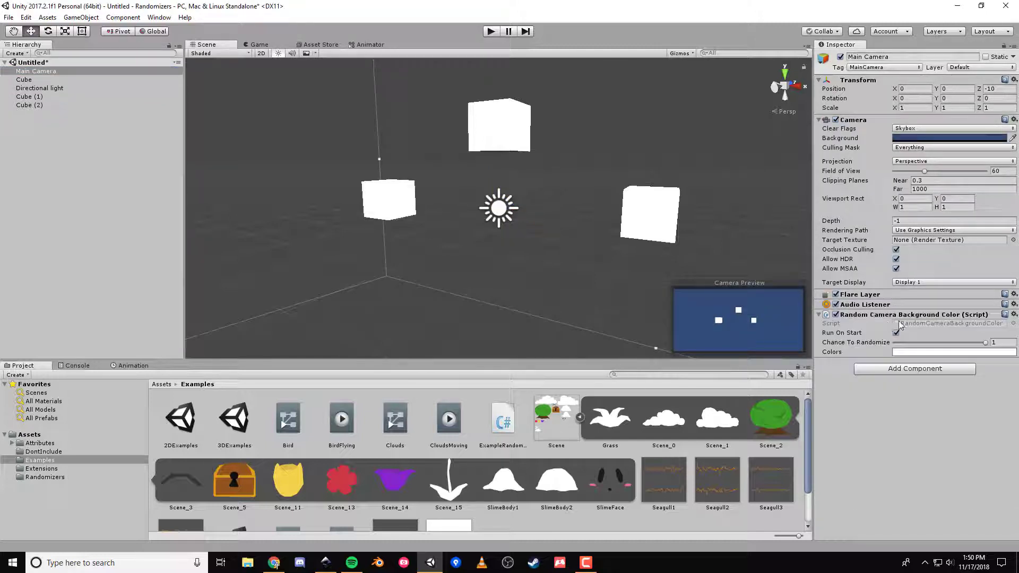
Step: Set the camera background randomizer's Colors to the fixed green-to-yellow gradient preset
{"action": "left_click", "coordinate": [938, 352]}
{"action": "left_click", "coordinate": [690, 200]}
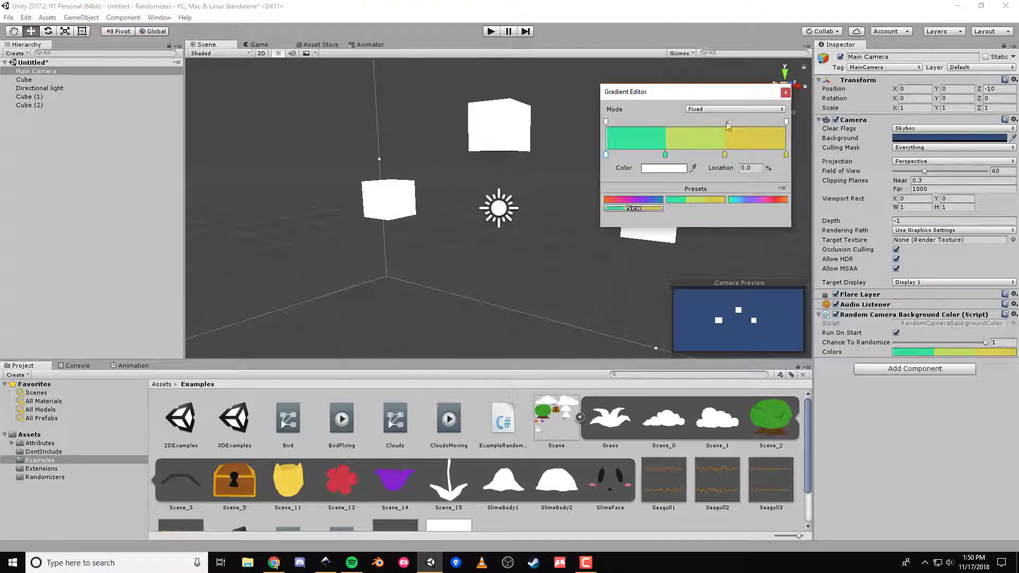
{"action": "left_click", "coordinate": [784, 93]}
Step: Run the scene to check the randomized background and the directional light's color, then stop it
{"action": "left_click", "coordinate": [486, 33]}
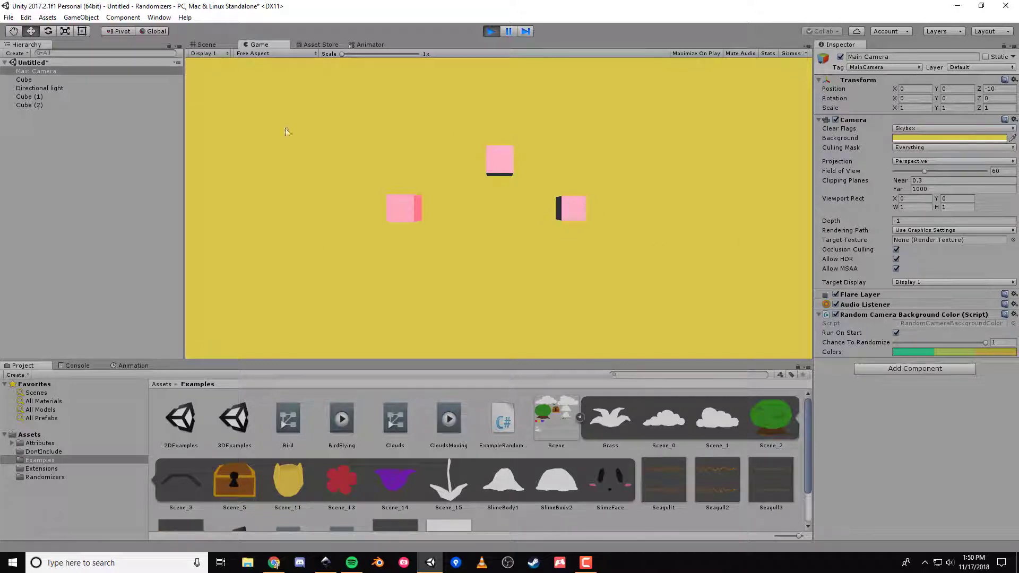
{"action": "left_click", "coordinate": [40, 88]}
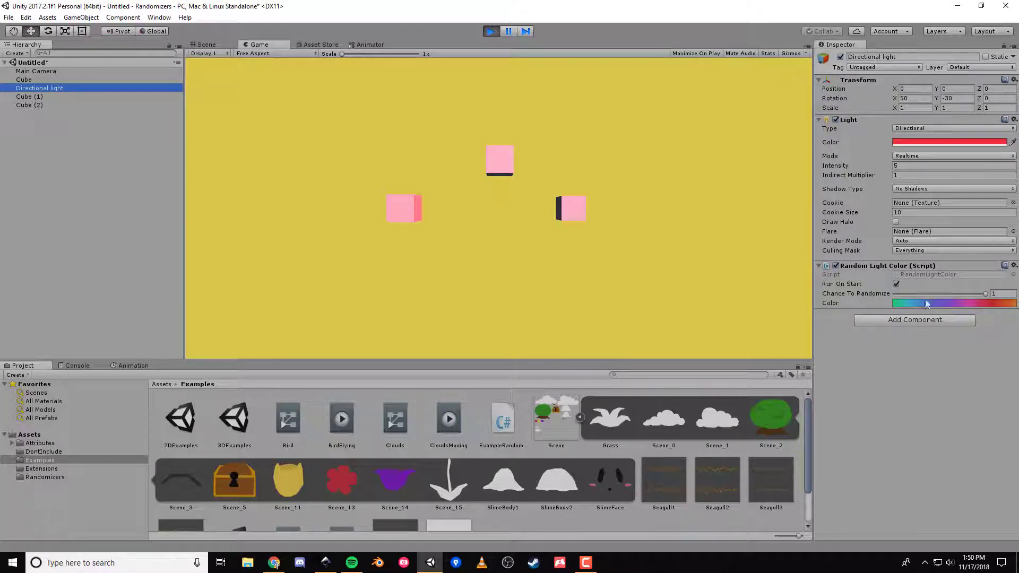
{"action": "left_click", "coordinate": [491, 32]}
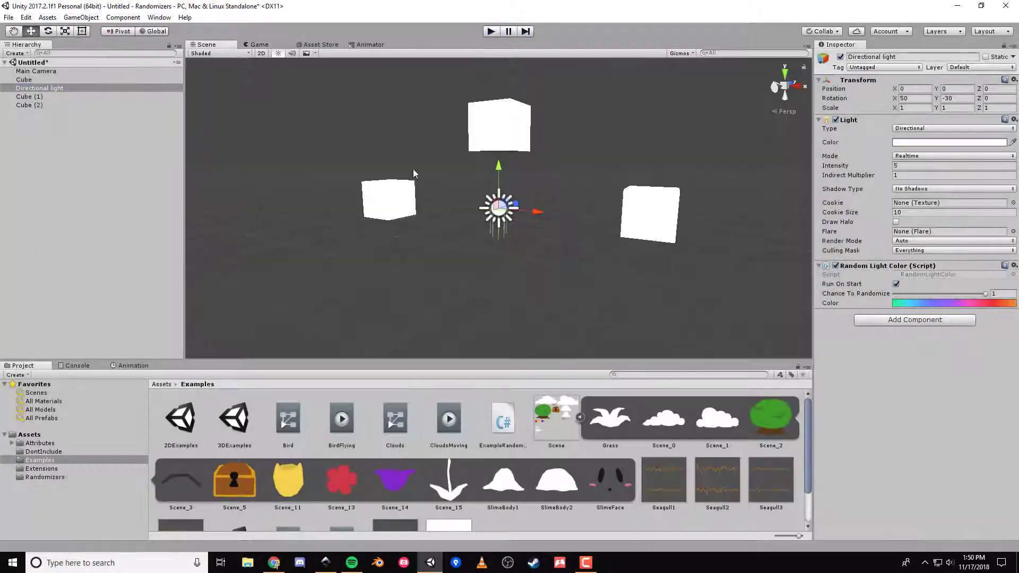
Step: Add the Random Scale component to the cube named Cube
{"action": "left_click", "coordinate": [390, 212]}
{"action": "left_click", "coordinate": [890, 186]}
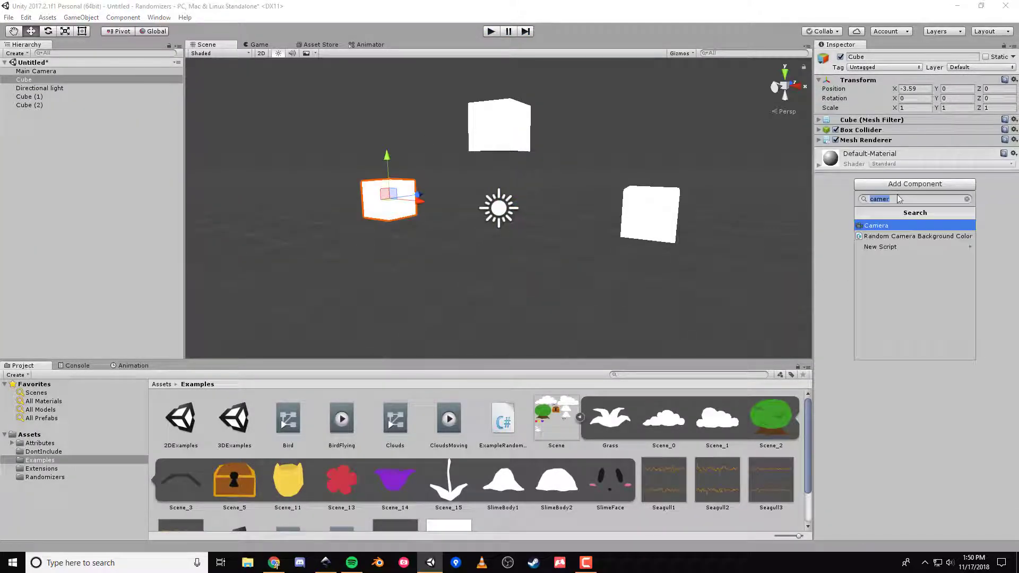
{"action": "type", "text": "scal"}
{"action": "key", "text": "Down"}
{"action": "key", "text": "Down"}
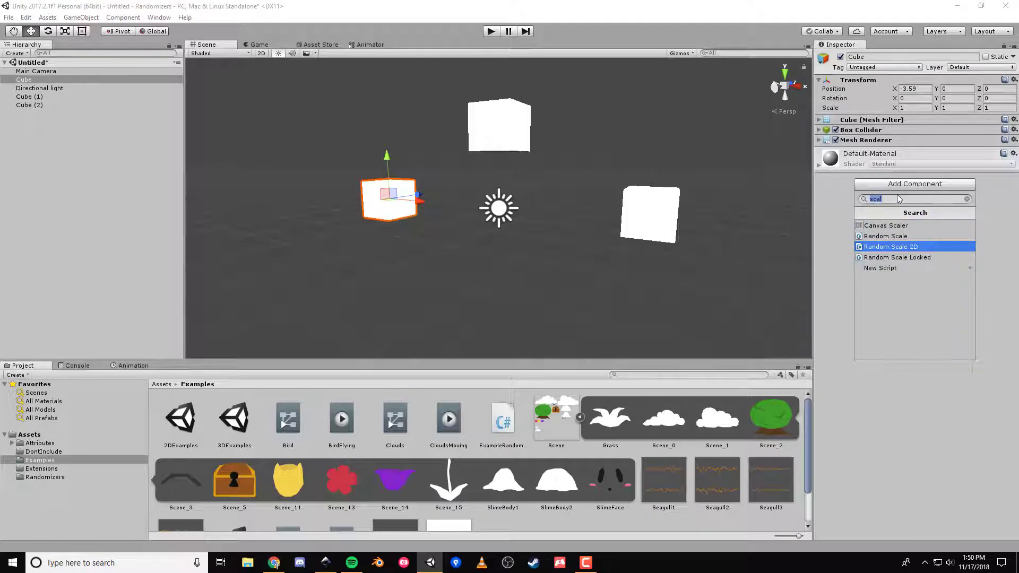
{"action": "key", "text": "Up"}
{"action": "key", "text": "Return"}
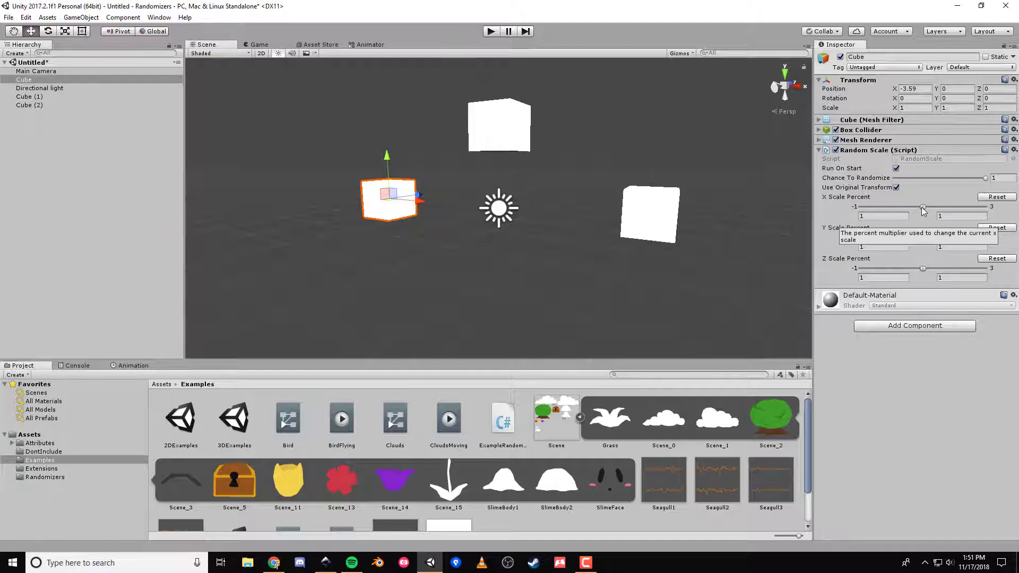
Step: Set the cube's random scale percent ranges to 1 to 3 on X, 1 to 2 on Y and -1 to 1 on Z
{"action": "left_click_drag", "start_coordinate": [925, 207], "coordinate": [1013, 212]}
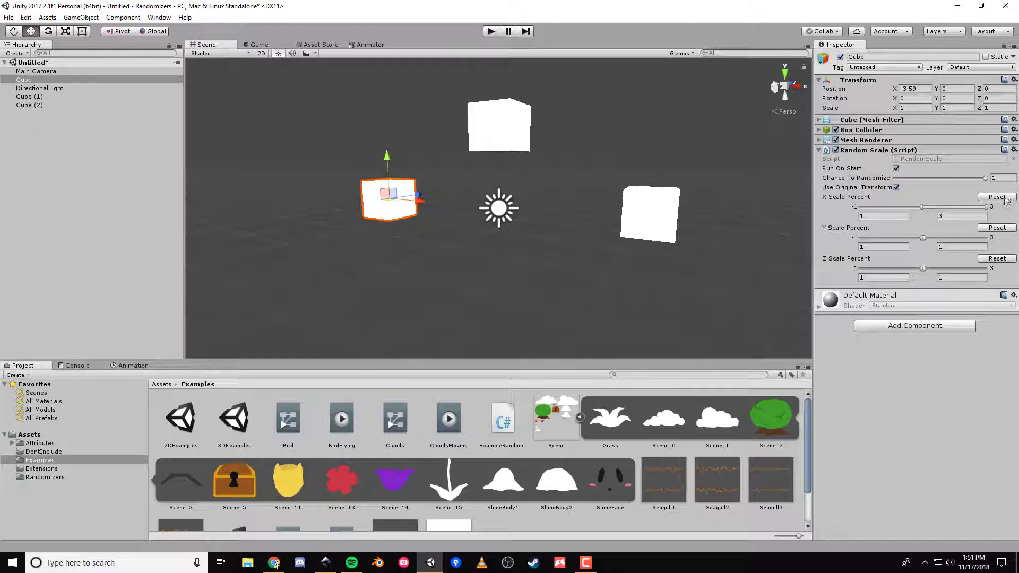
{"action": "left_click_drag", "start_coordinate": [925, 238], "coordinate": [950, 240]}
{"action": "left_click_drag", "start_coordinate": [937, 238], "coordinate": [906, 243]}
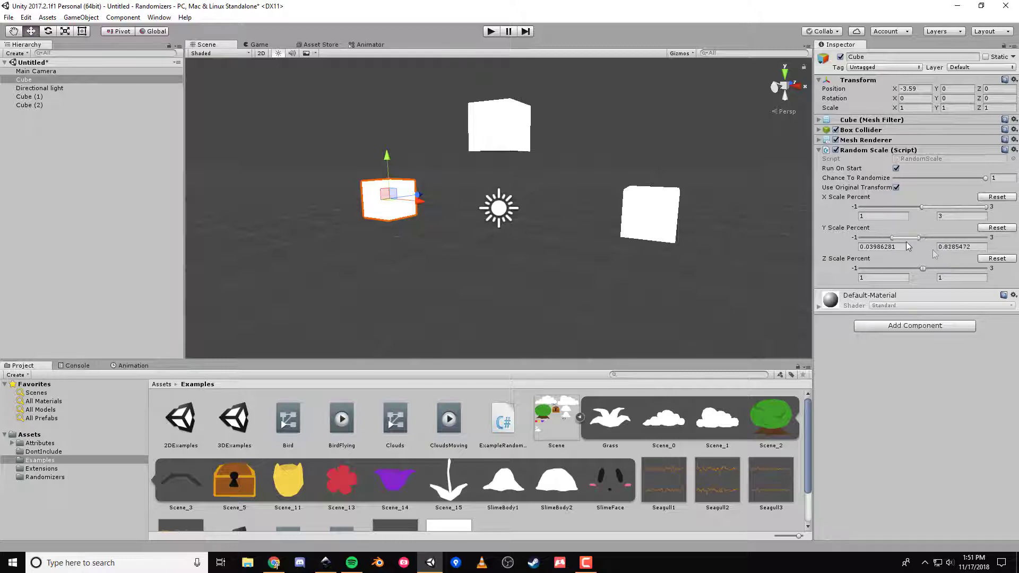
{"action": "left_click", "coordinate": [1008, 228]}
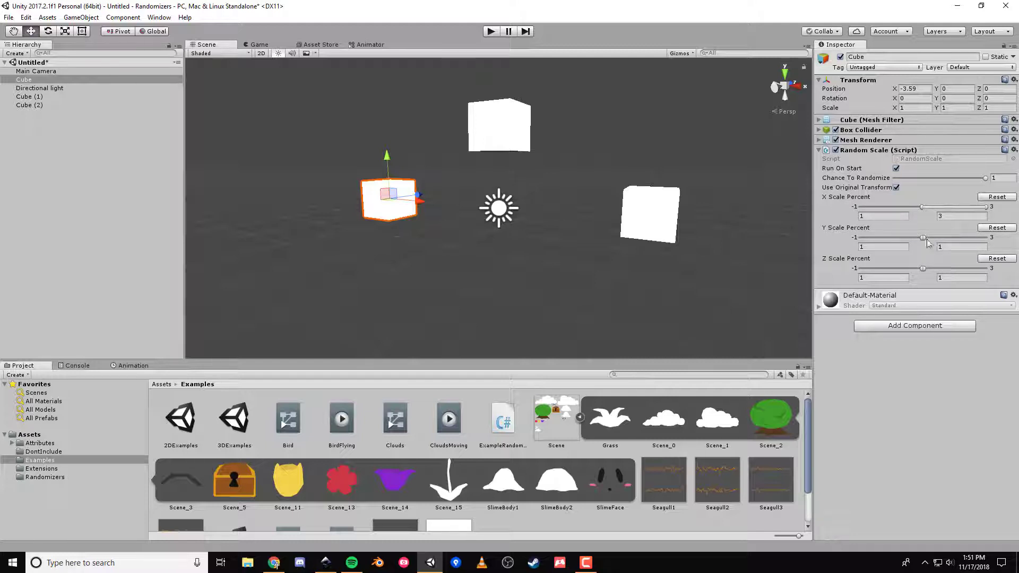
{"action": "left_click_drag", "start_coordinate": [925, 237], "coordinate": [928, 238]}
{"action": "left_click", "coordinate": [962, 247]}
{"action": "left_click_drag", "start_coordinate": [923, 269], "coordinate": [859, 270]}
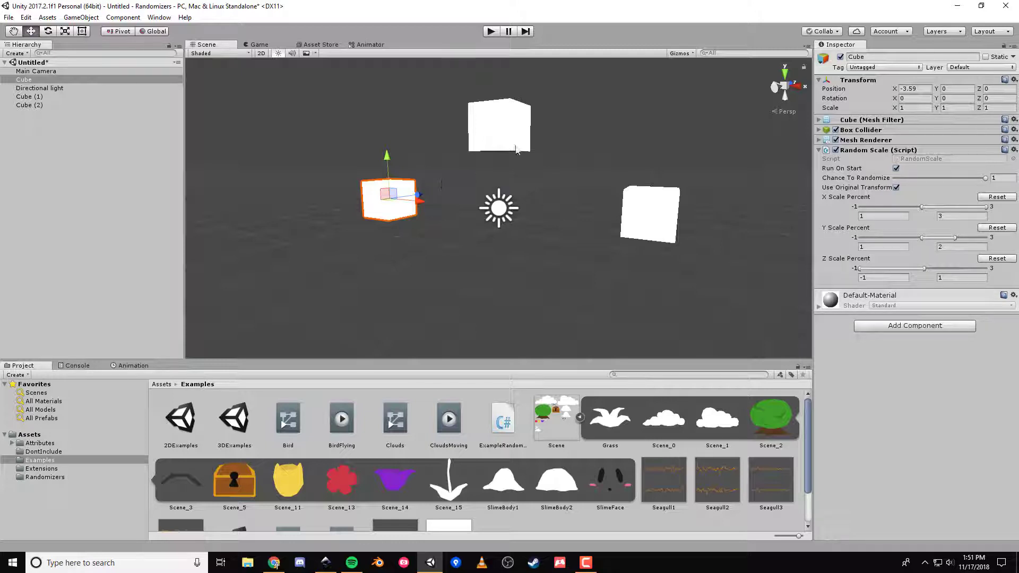
Step: Add the Random Rotation component to the upper cube, Cube (2)
{"action": "left_click", "coordinate": [509, 142]}
{"action": "left_click", "coordinate": [910, 184]}
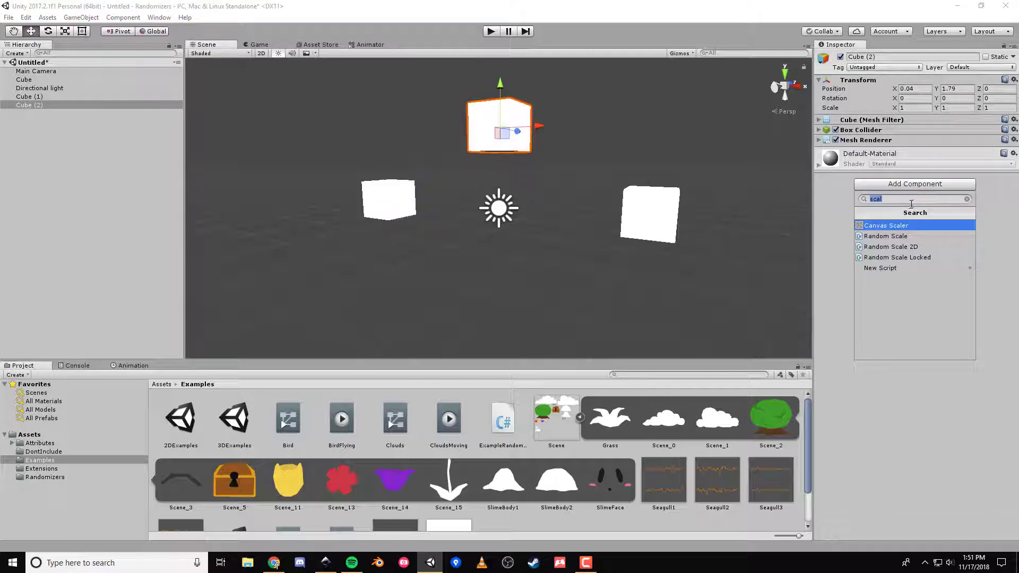
{"action": "type", "text": "rotat"}
{"action": "left_click", "coordinate": [885, 225]}
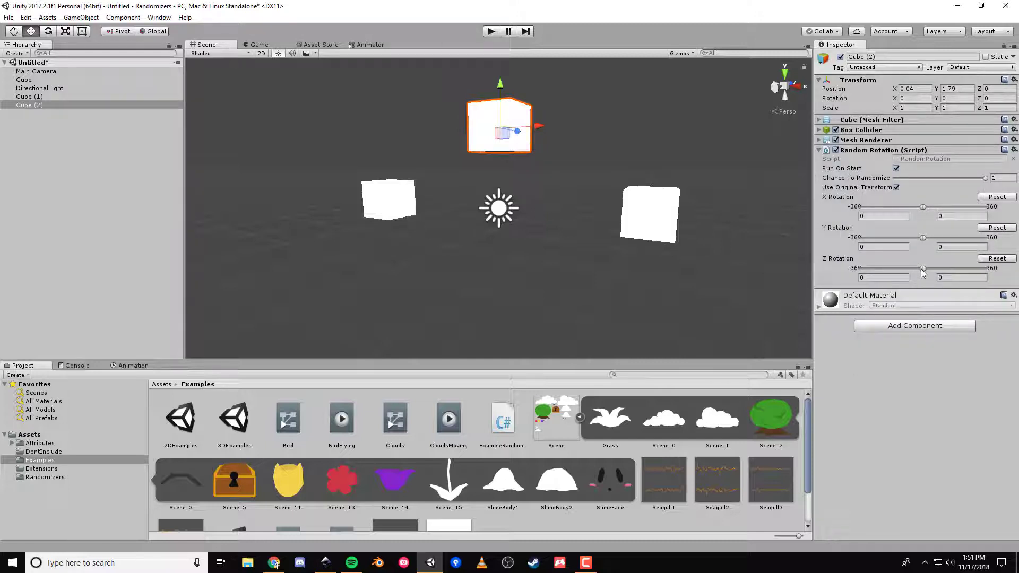
Step: Set Cube (2)'s random rotation ranges to -360 to 0 on Z and 0 to 360 on Y, and adjust the X range
{"action": "left_click_drag", "start_coordinate": [922, 268], "coordinate": [858, 268]}
{"action": "left_click_drag", "start_coordinate": [923, 237], "coordinate": [987, 237]}
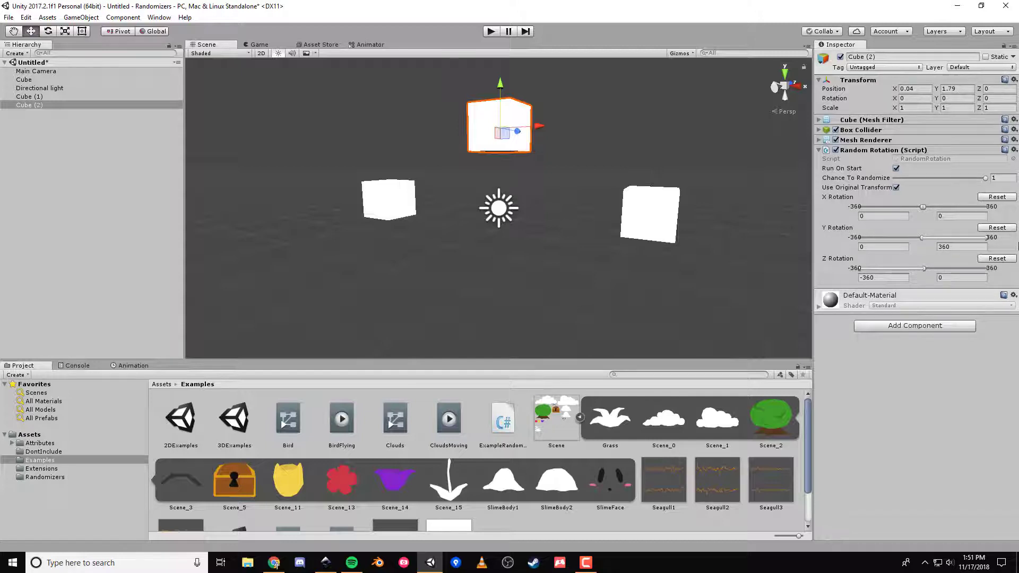
{"action": "left_click_drag", "start_coordinate": [922, 207], "coordinate": [923, 208]}
Step: Add the Random Material Color component to Cube (1)
{"action": "left_click", "coordinate": [654, 221]}
{"action": "left_click", "coordinate": [891, 184]}
{"action": "type", "text": "s"}
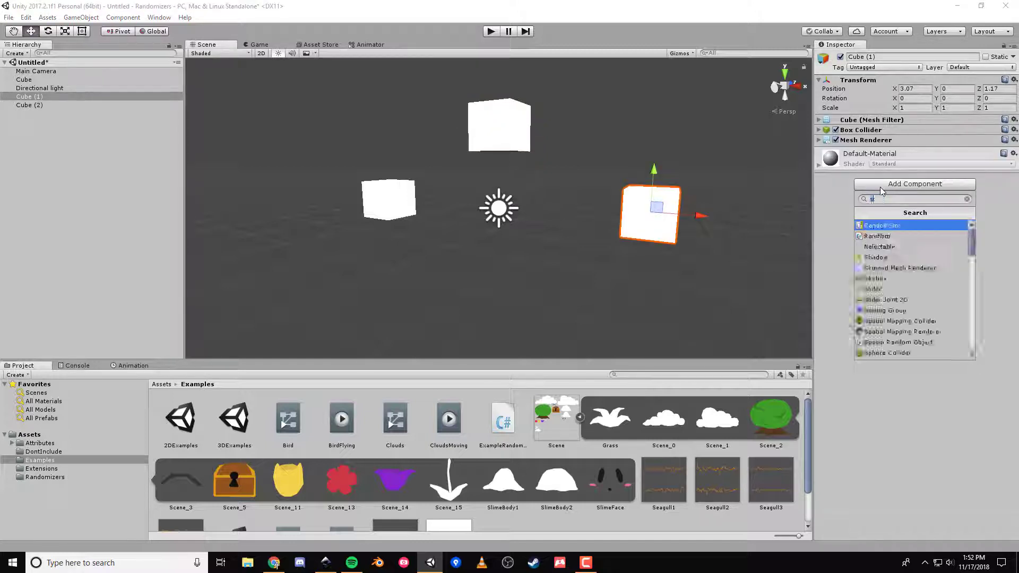
{"action": "type", "text": "cale"}
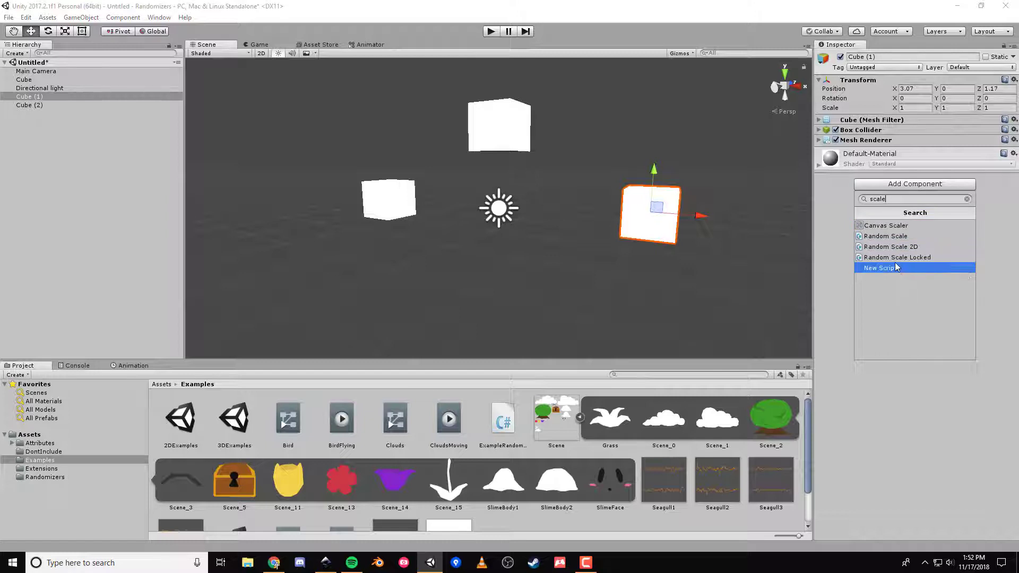
{"action": "key", "text": "BackSpace"}
{"action": "key", "text": "BackSpace"}
{"action": "key", "text": "BackSpace"}
{"action": "key", "text": "BackSpace"}
{"action": "key", "text": "BackSpace"}
{"action": "type", "text": "co"}
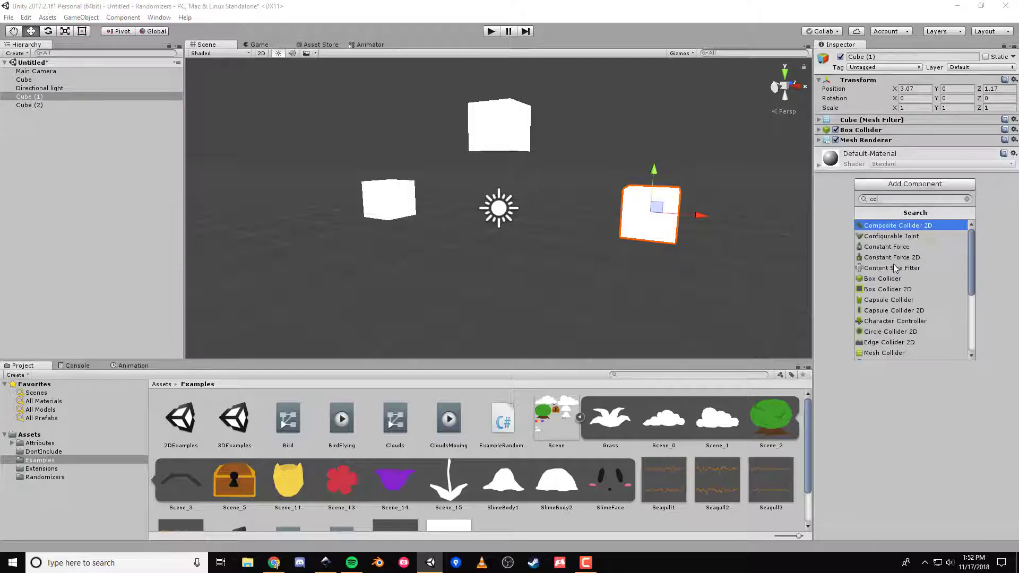
{"action": "type", "text": "lor"}
{"action": "left_click", "coordinate": [937, 249]}
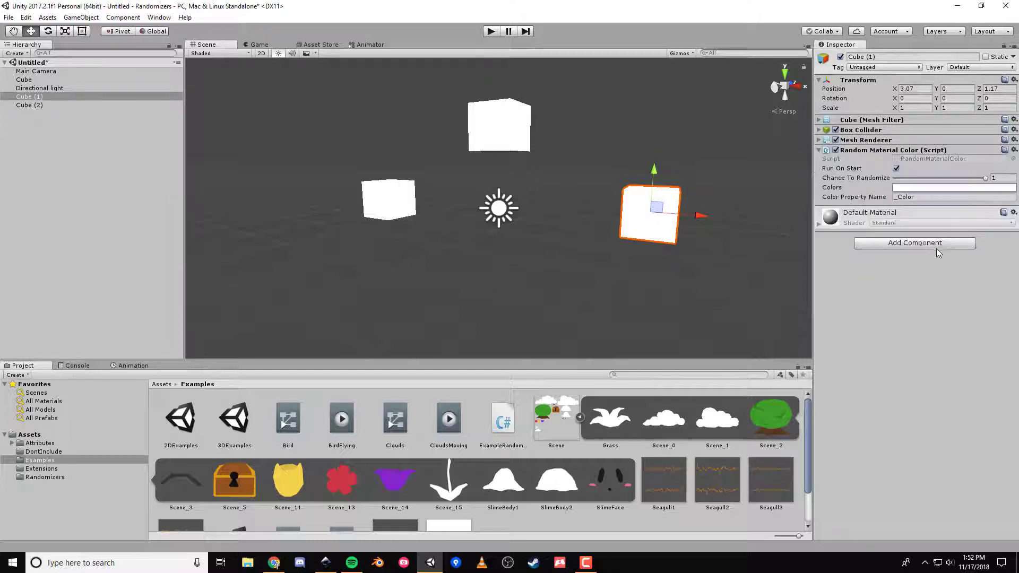
Step: Apply the fixed green-to-yellow gradient preset to the Colors of Cube (1)'s material color randomizer
{"action": "left_click", "coordinate": [915, 189]}
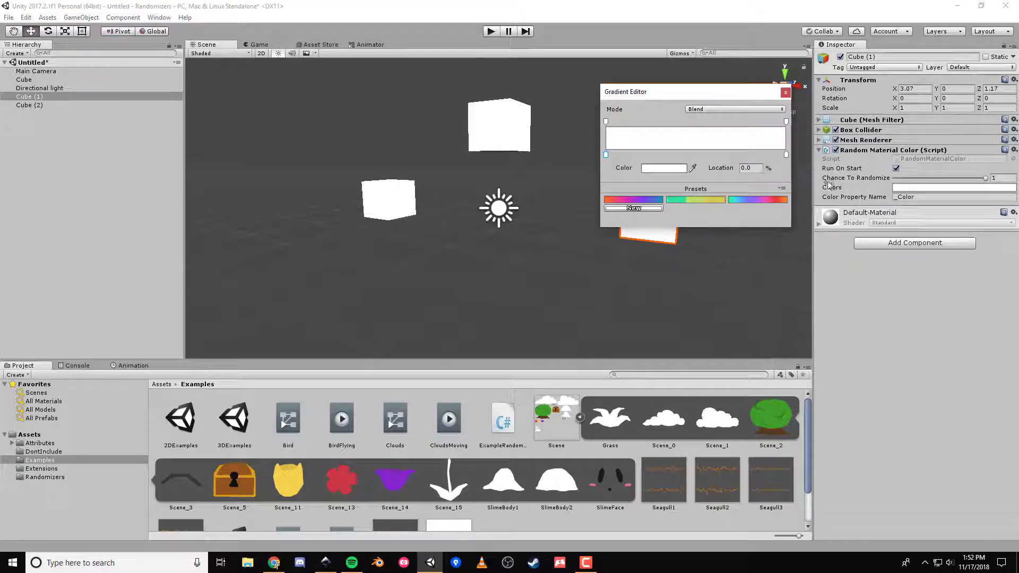
{"action": "left_click", "coordinate": [630, 201]}
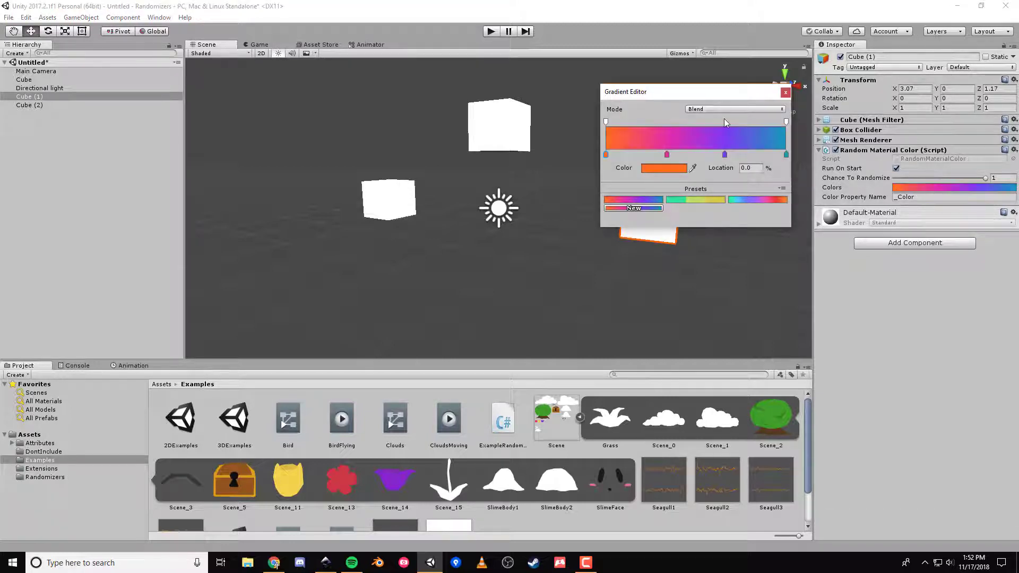
{"action": "left_click", "coordinate": [695, 200]}
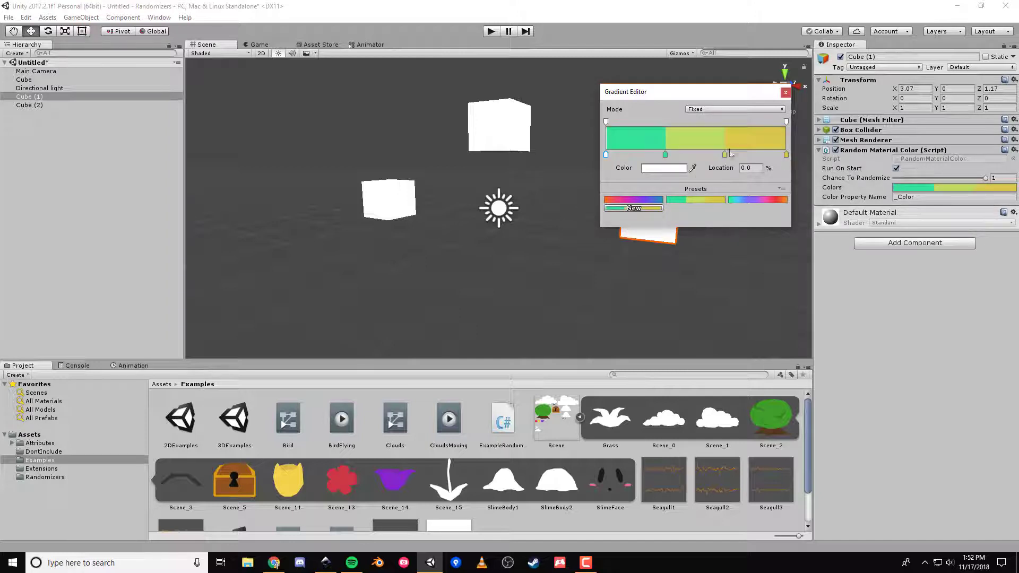
Step: Recolor the gradient's 33% key to blue and its 66% key to green
{"action": "left_click", "coordinate": [666, 154]}
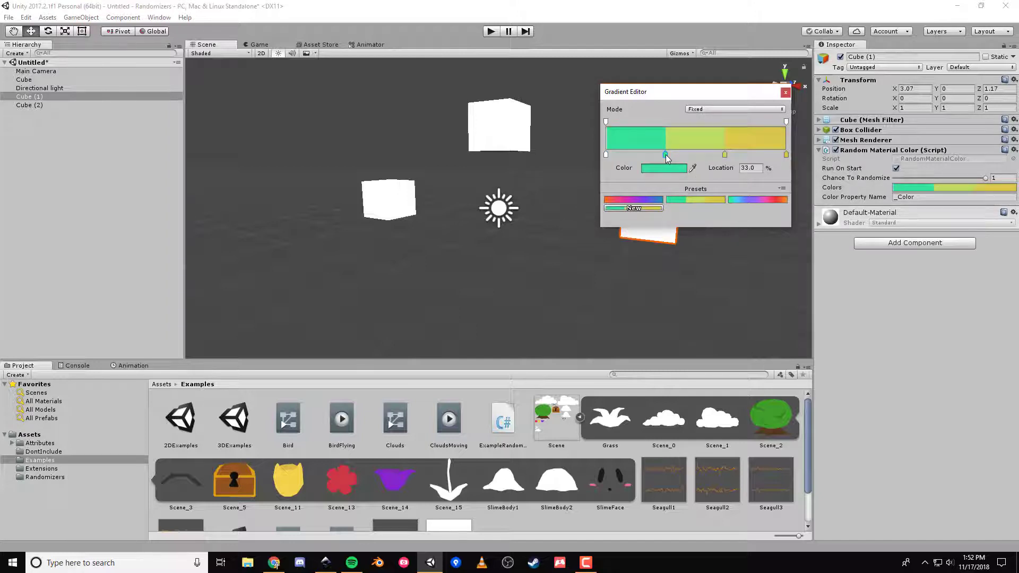
{"action": "left_click", "coordinate": [663, 168]}
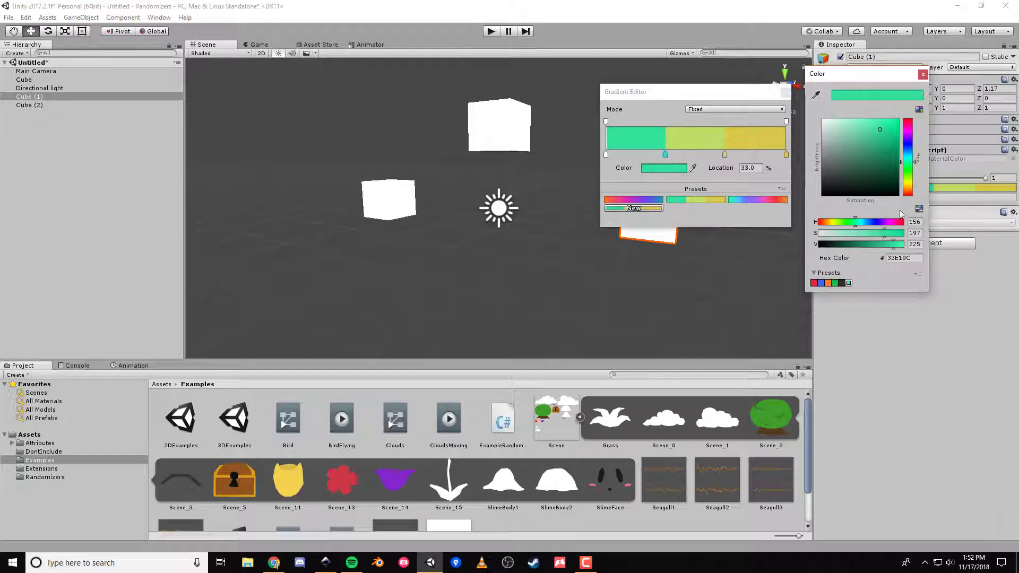
{"action": "left_click", "coordinate": [908, 145]}
{"action": "left_click", "coordinate": [923, 74]}
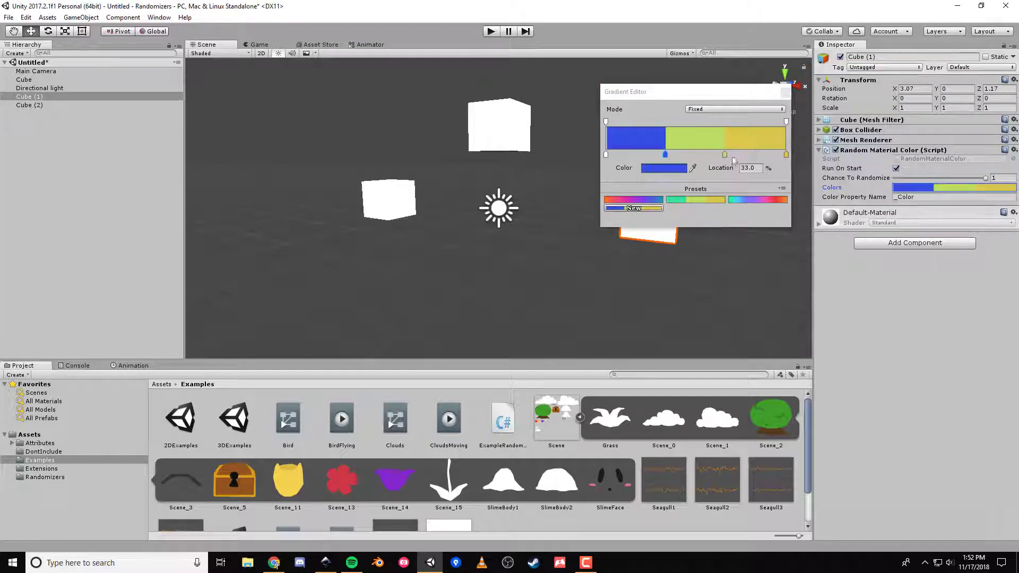
{"action": "left_click", "coordinate": [724, 154]}
{"action": "left_click", "coordinate": [663, 167]}
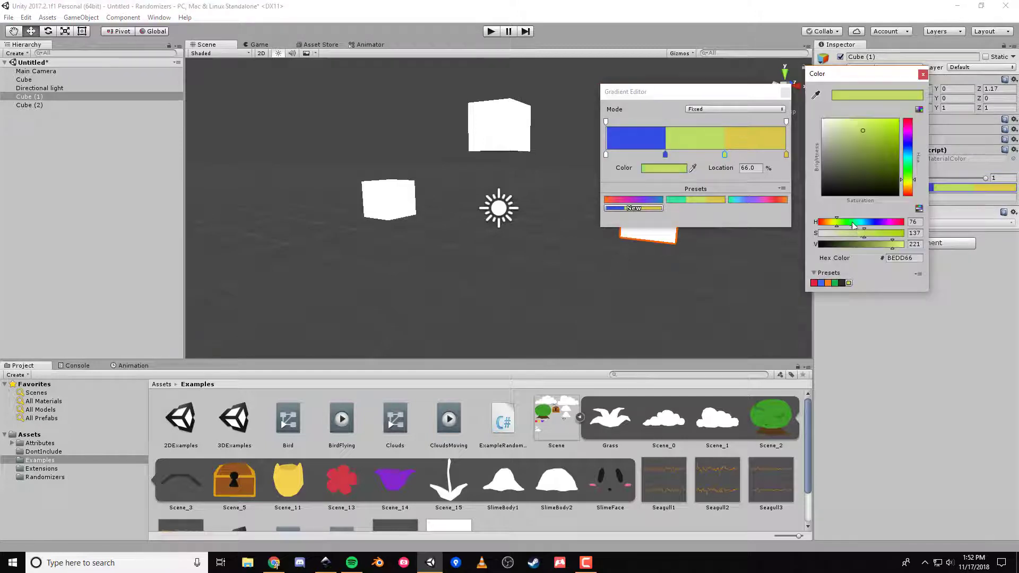
{"action": "left_click", "coordinate": [850, 221]}
{"action": "left_click", "coordinate": [923, 75]}
Step: Recolor the gradient's 100% key to red and close the gradient editor
{"action": "left_click", "coordinate": [786, 154]}
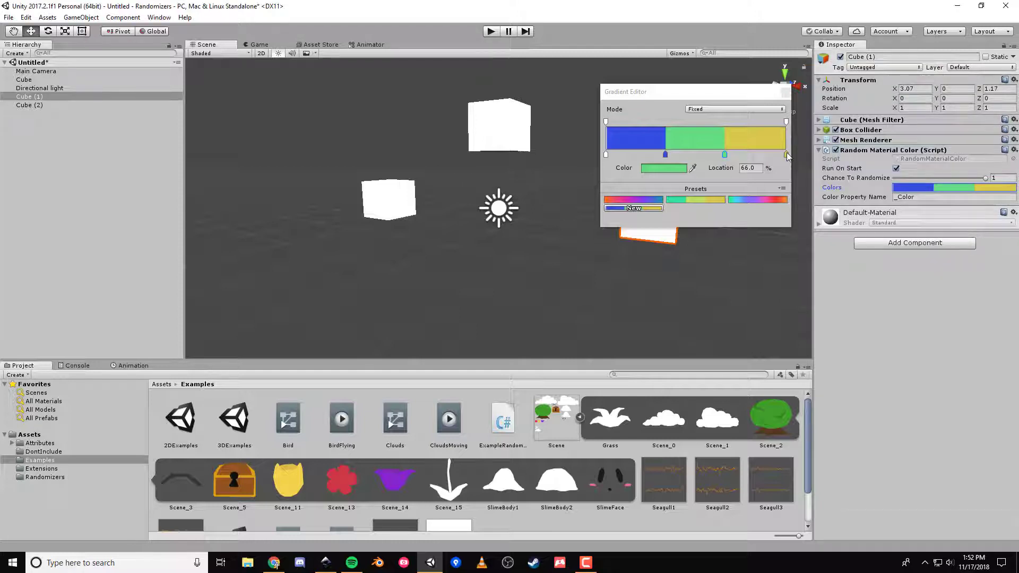
{"action": "left_click", "coordinate": [663, 168]}
{"action": "left_click_drag", "start_coordinate": [846, 225], "coordinate": [911, 223]}
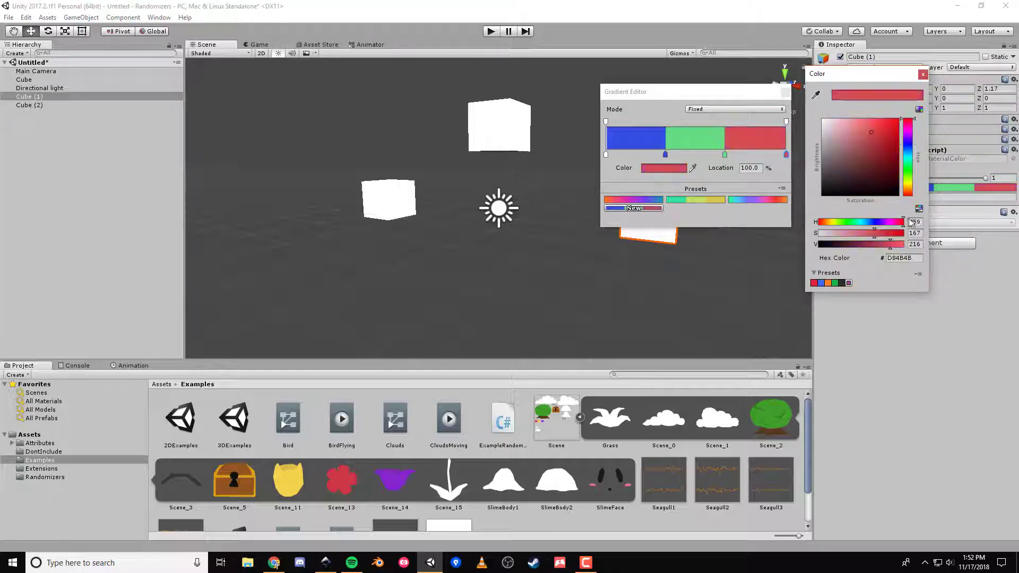
{"action": "left_click", "coordinate": [923, 74]}
{"action": "left_click", "coordinate": [785, 93]}
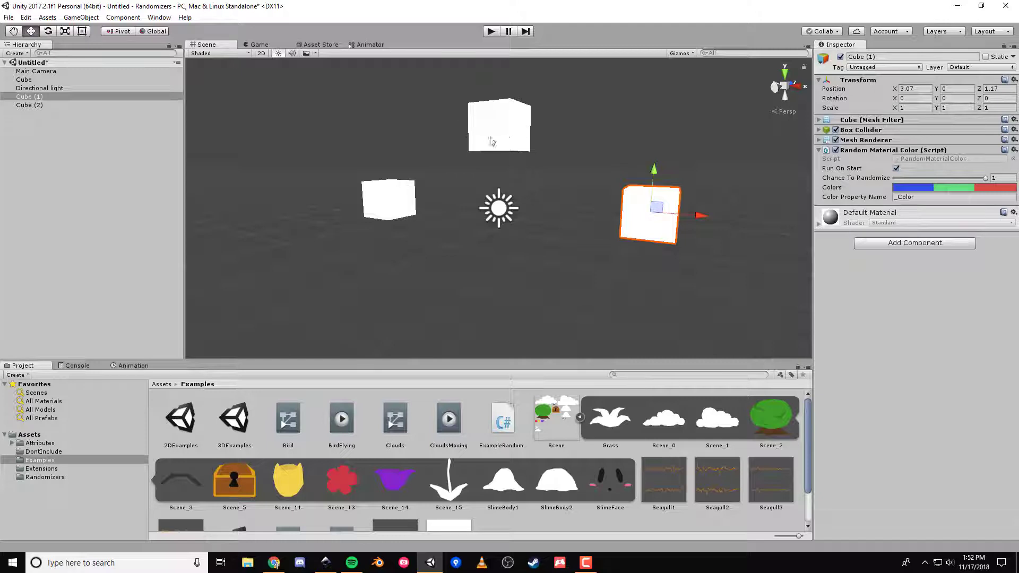
Step: Run and stop the scene three times to check the cubes' random scale, rotation and material color
{"action": "left_click", "coordinate": [491, 31]}
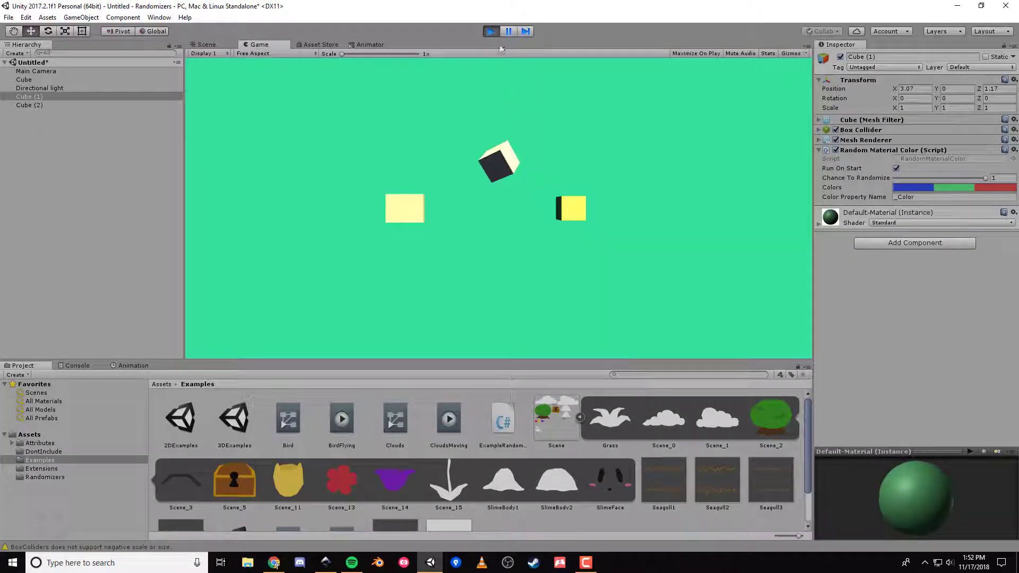
{"action": "left_click", "coordinate": [493, 31]}
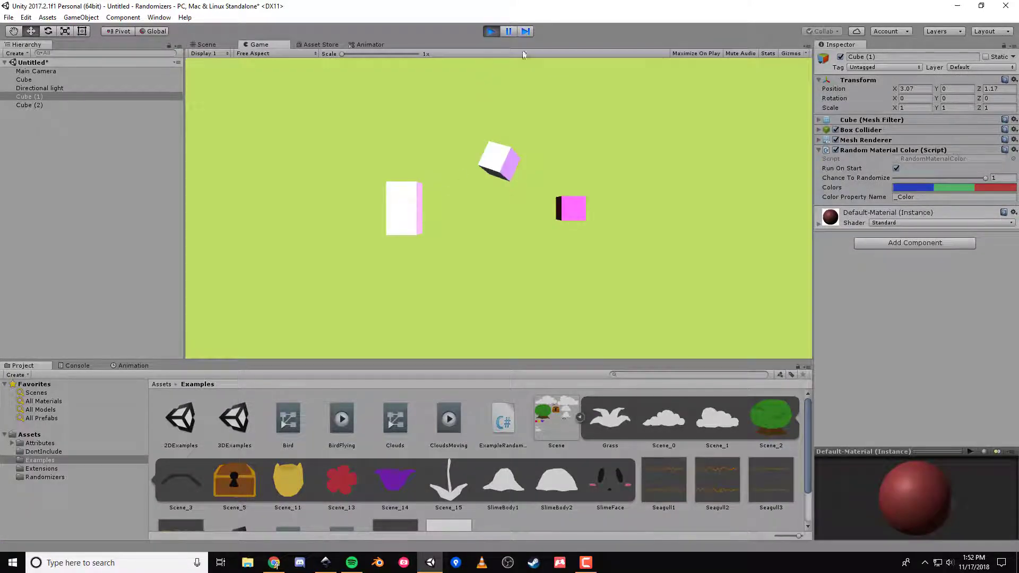
{"action": "left_click", "coordinate": [492, 31]}
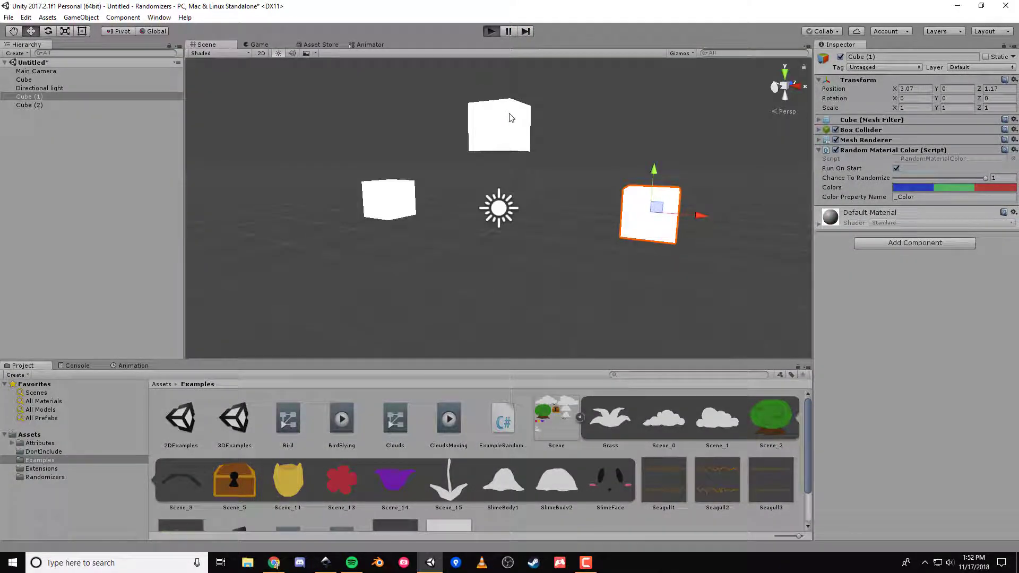
{"action": "left_click", "coordinate": [492, 32]}
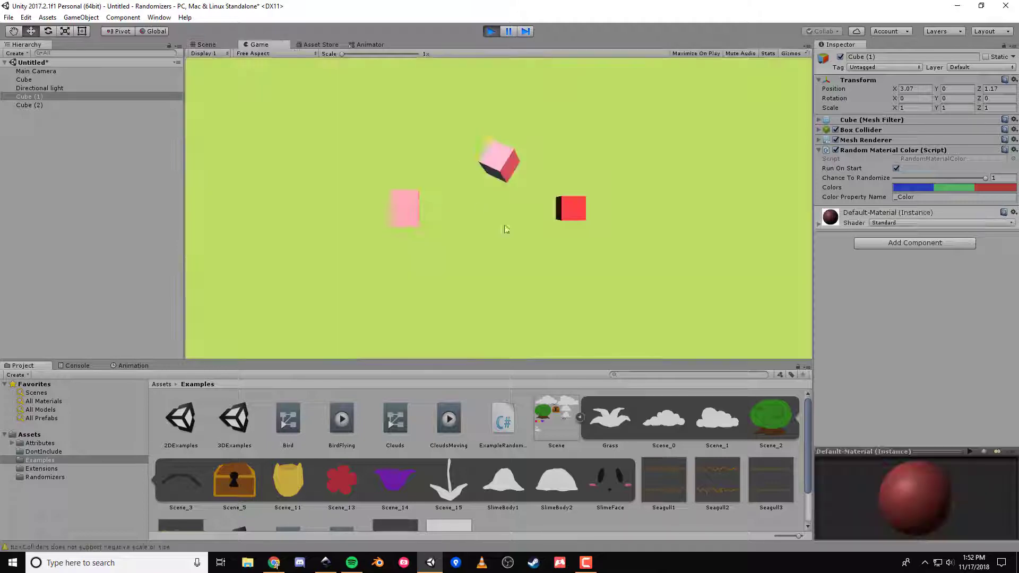
{"action": "left_click", "coordinate": [489, 31]}
Step: Open the SideBySideExample scene without saving the untitled one, and show the whole scene in 2D view
{"action": "scroll", "coordinate": [239, 430], "scroll_direction": "down", "scroll_amount": 1}
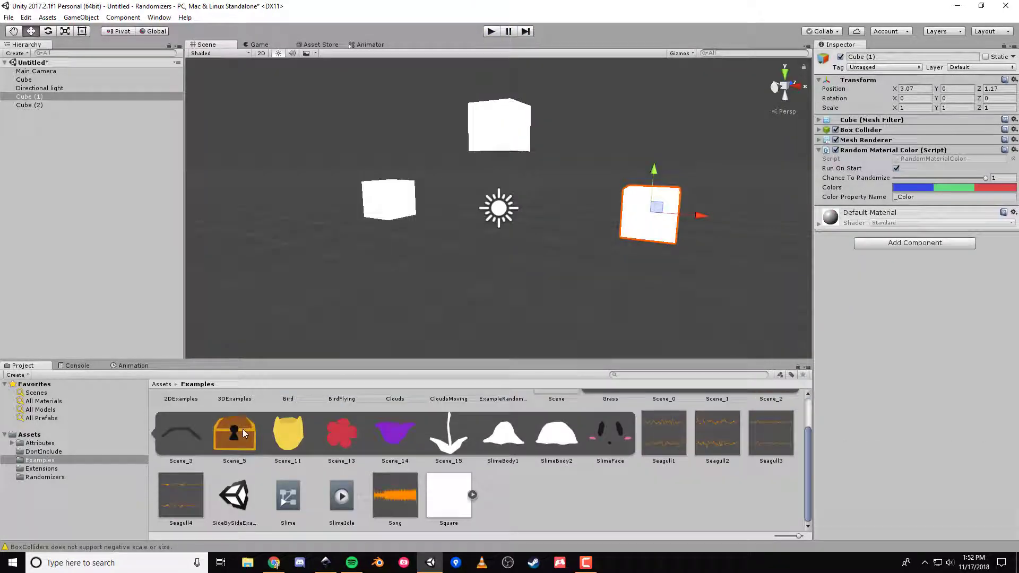
{"action": "double_click", "coordinate": [240, 508]}
{"action": "left_click", "coordinate": [539, 304]}
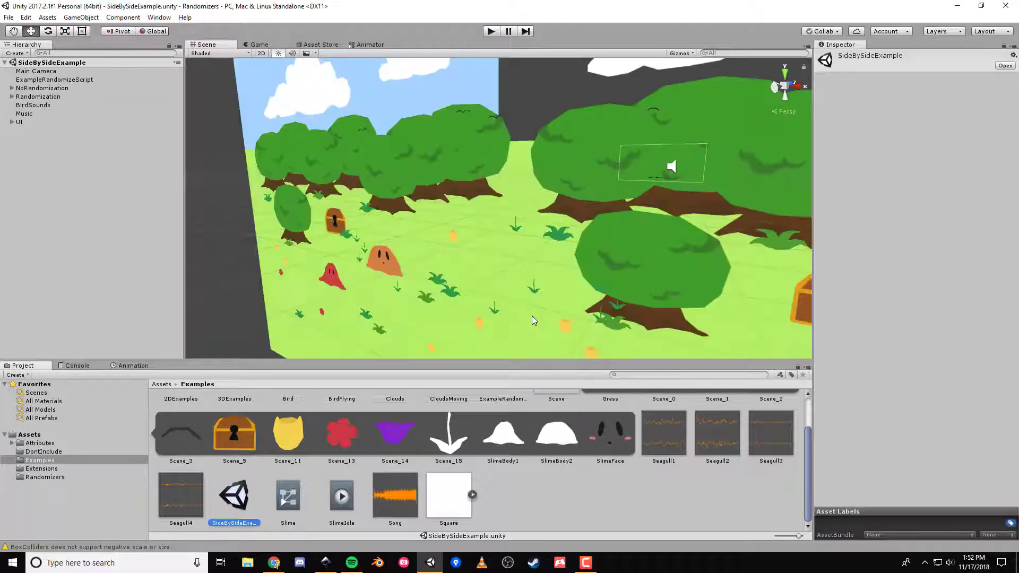
{"action": "scroll", "coordinate": [681, 149], "scroll_direction": "down", "scroll_amount": 4}
{"action": "left_click", "coordinate": [263, 53]}
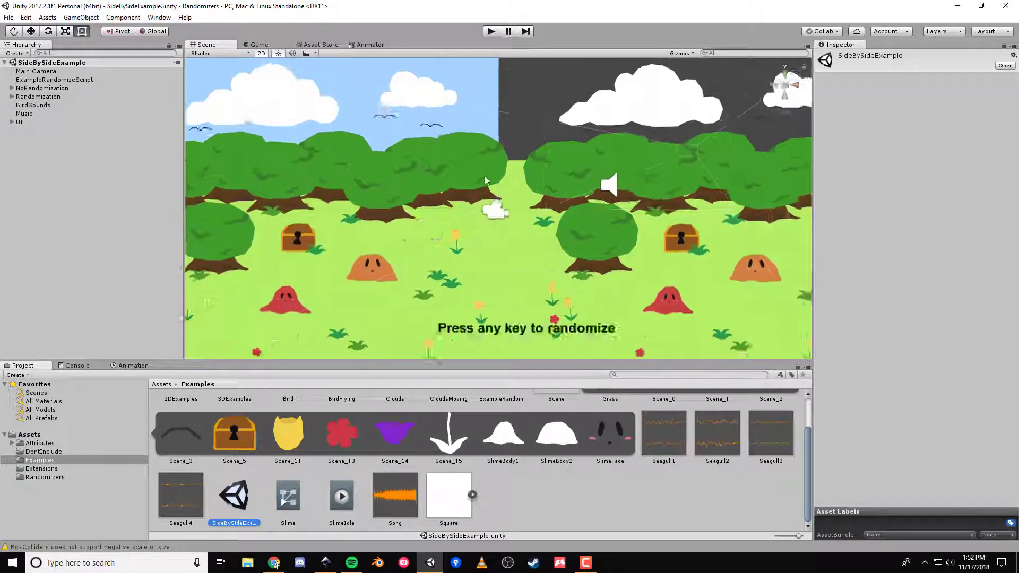
{"action": "scroll", "coordinate": [517, 209], "scroll_direction": "down", "scroll_amount": 7}
{"action": "scroll", "coordinate": [514, 205], "scroll_direction": "down", "scroll_amount": 3}
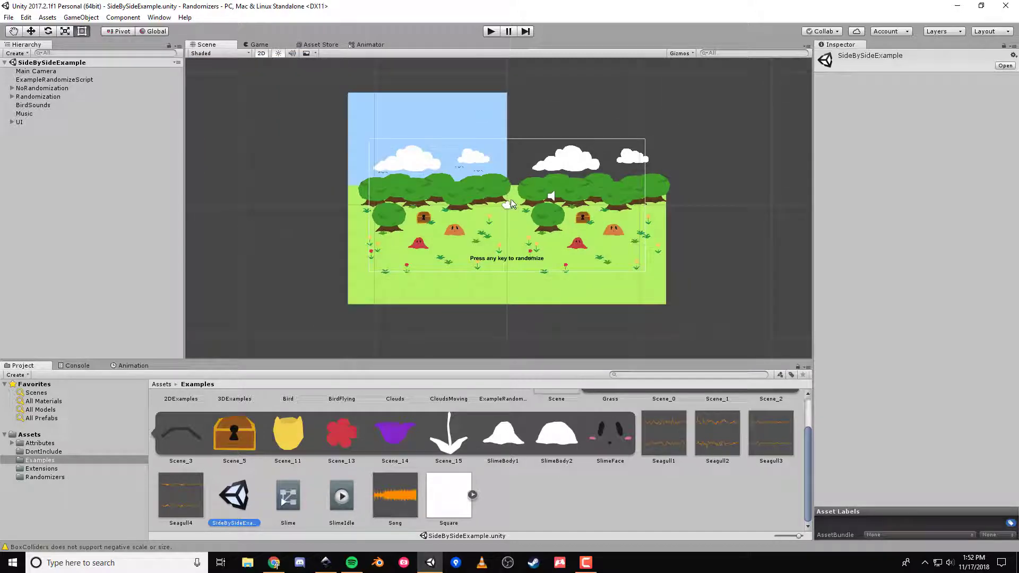